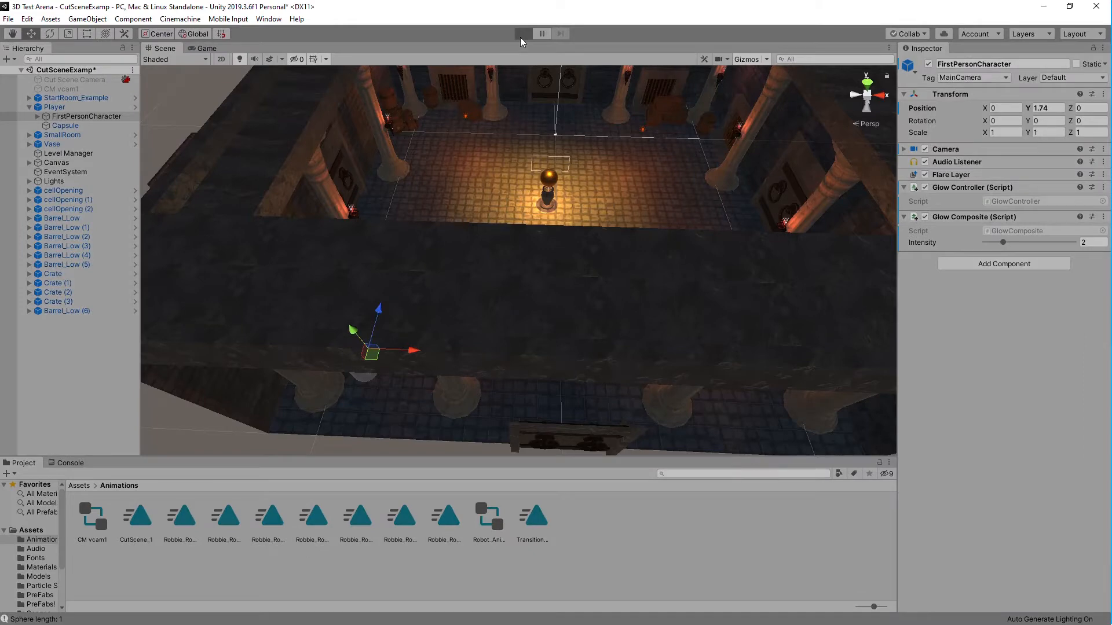
Step: Play-test the scene by walking past the glowing orb and through the door to the small room, and stop the playback
click(520, 36)
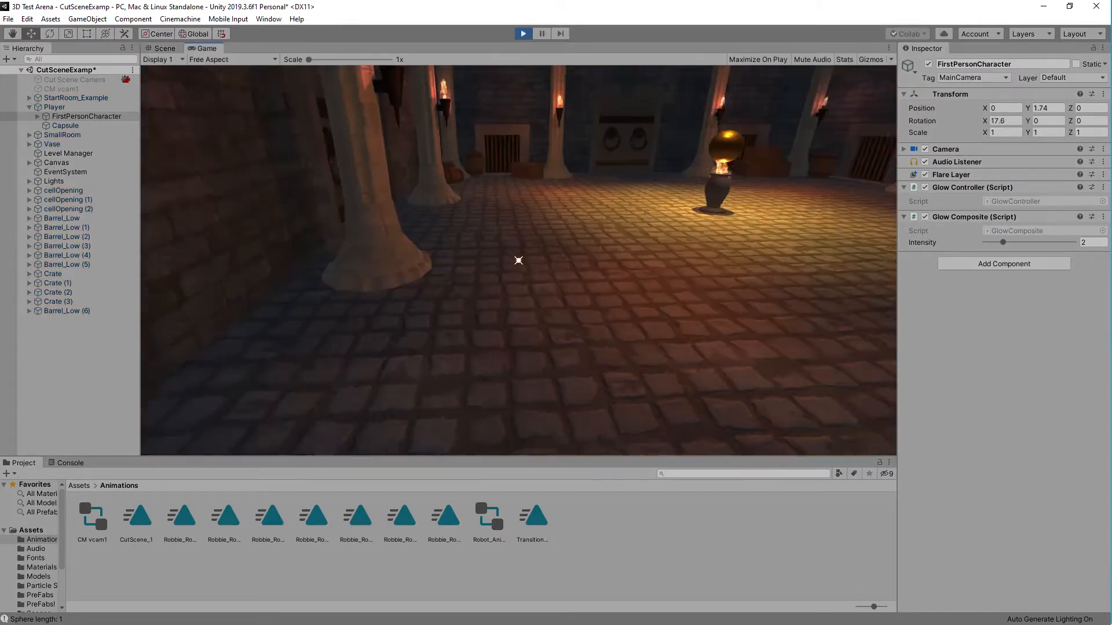
key(w)
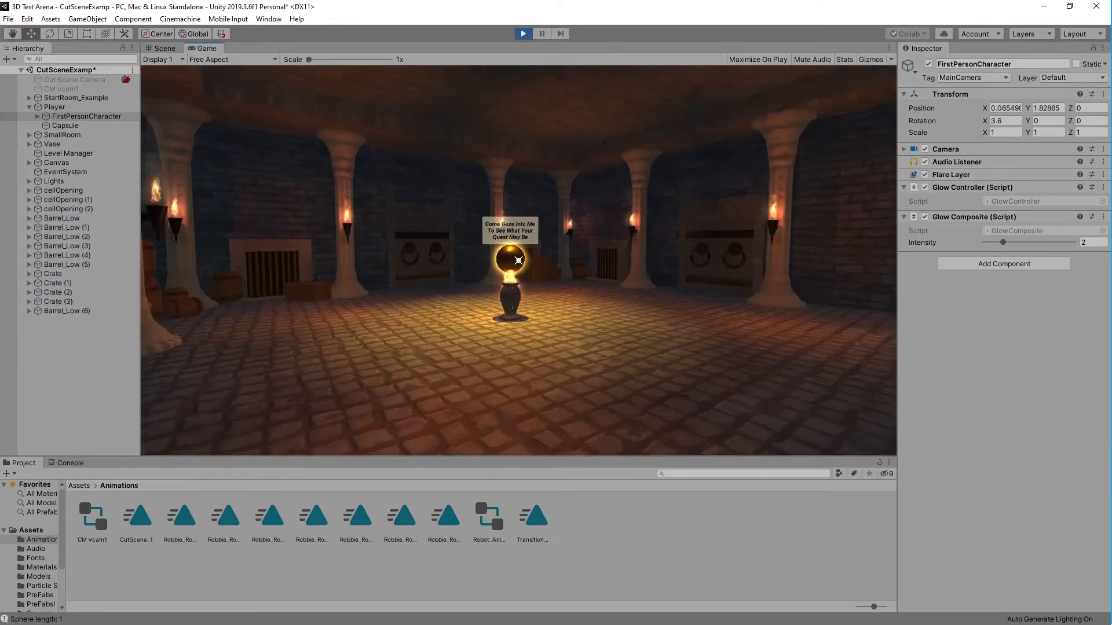
key(w)
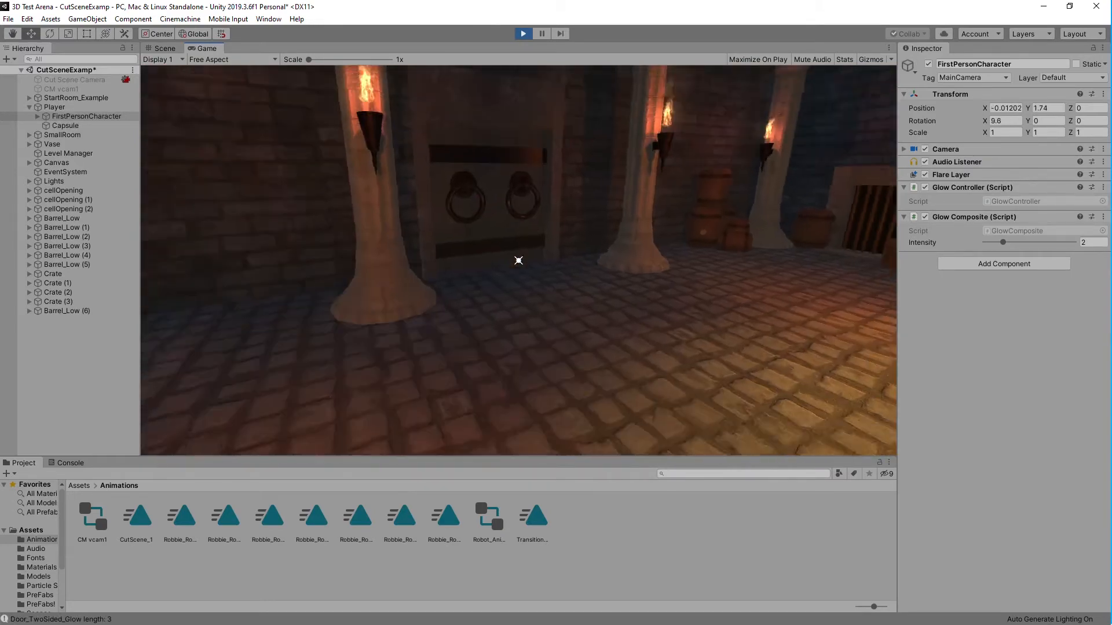
key(w)
key(w)
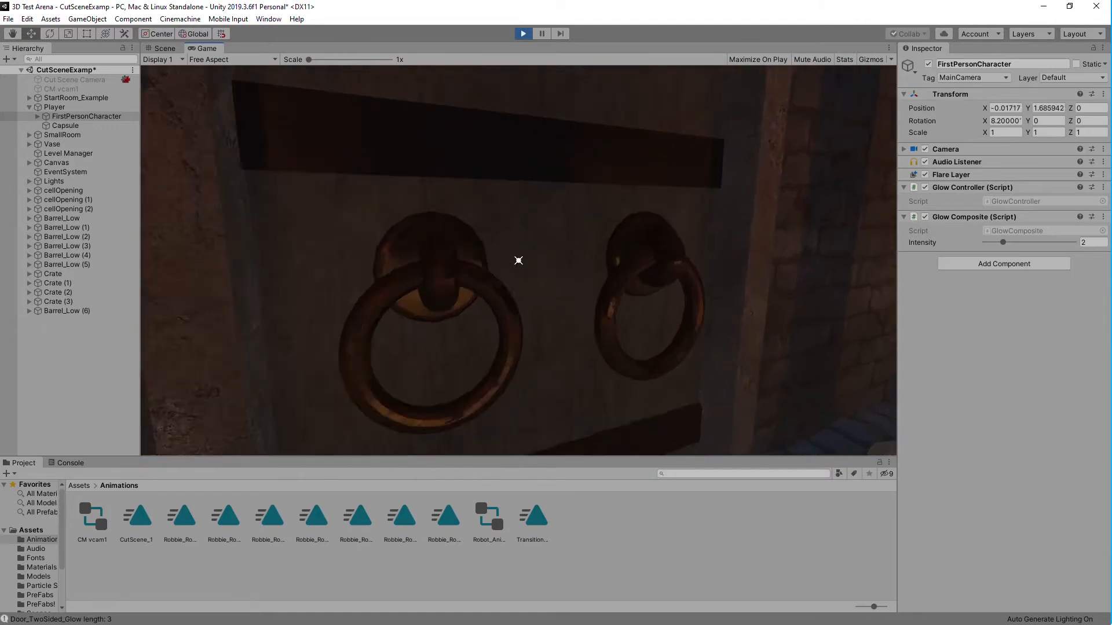
key(w)
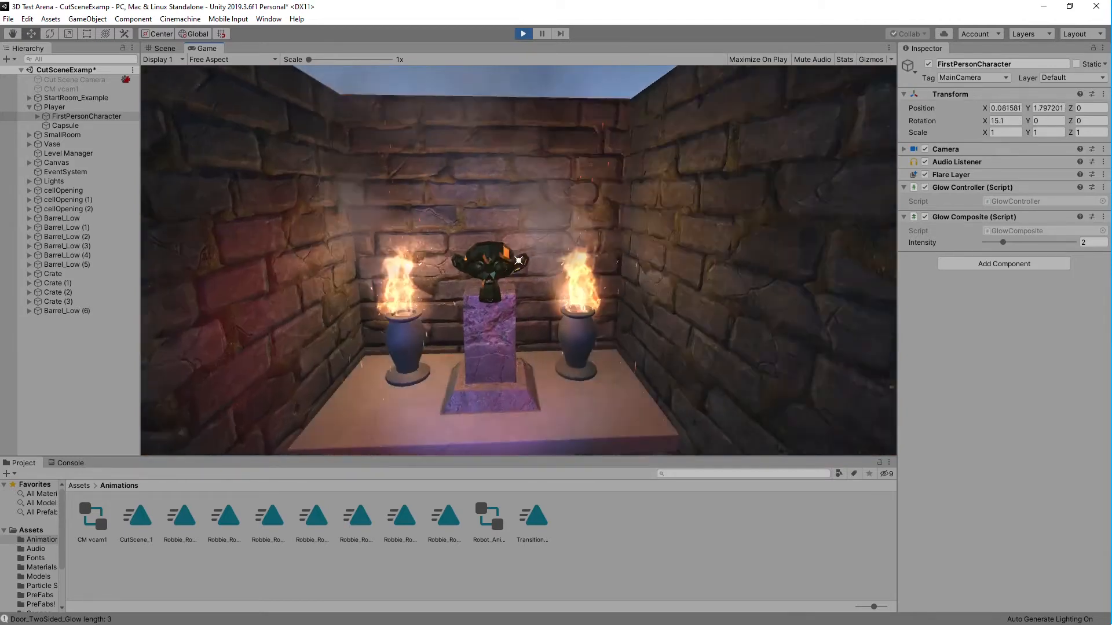
key(Escape)
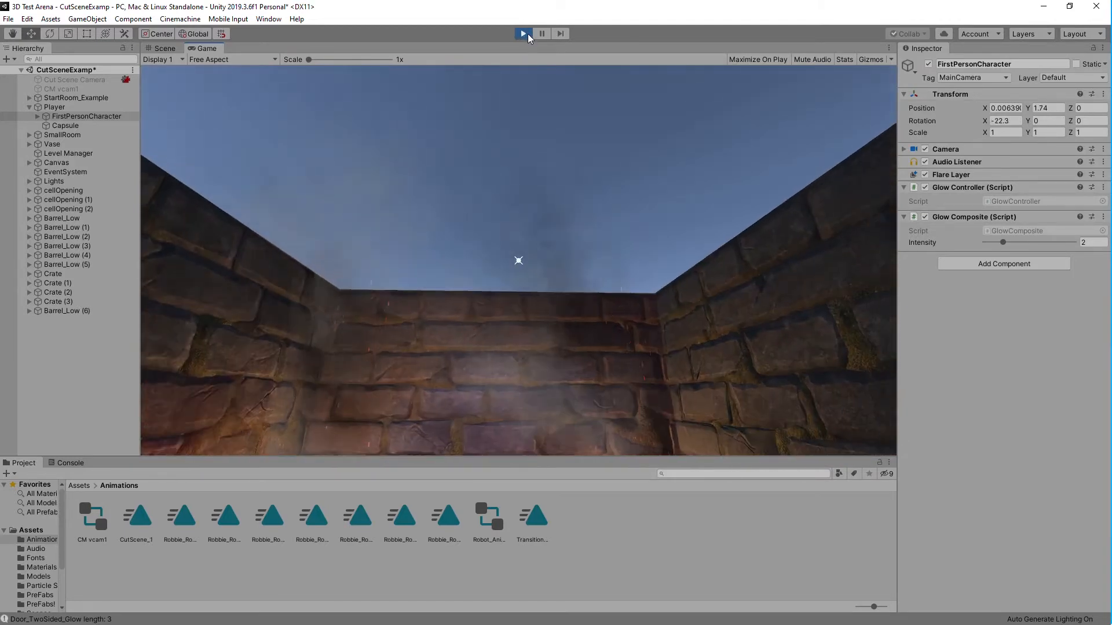
click(527, 34)
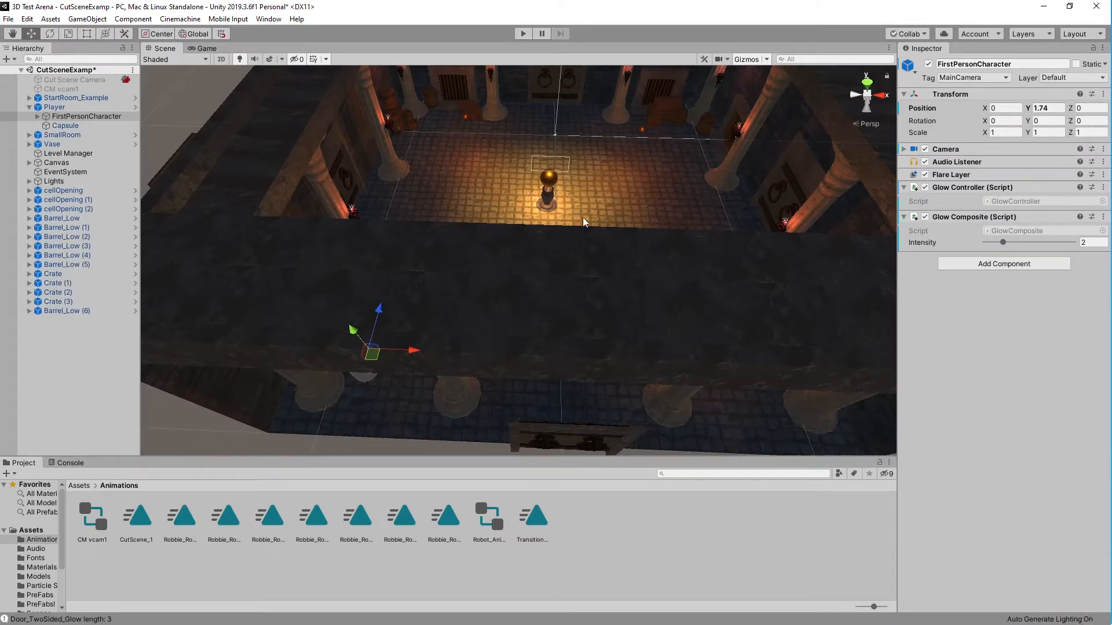
Step: Examine the small pedestal room beside the dungeon and the main hall with the orb in the scene view
scroll(430, 235, down, 3)
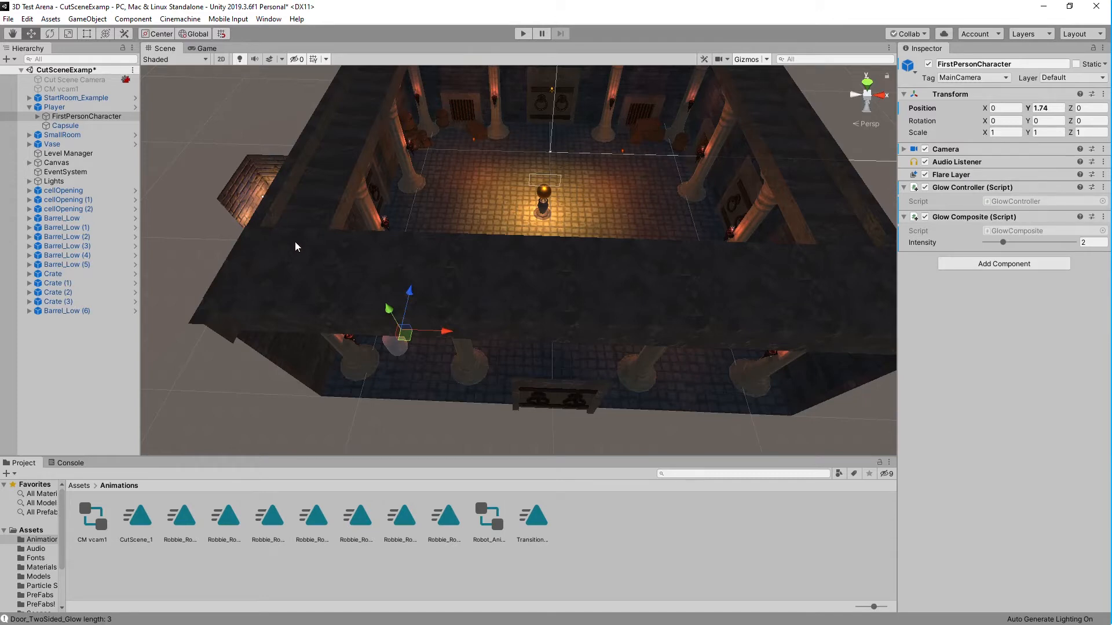
alt+drag(295, 242, 405, 249)
middle_drag(290, 276, 448, 189)
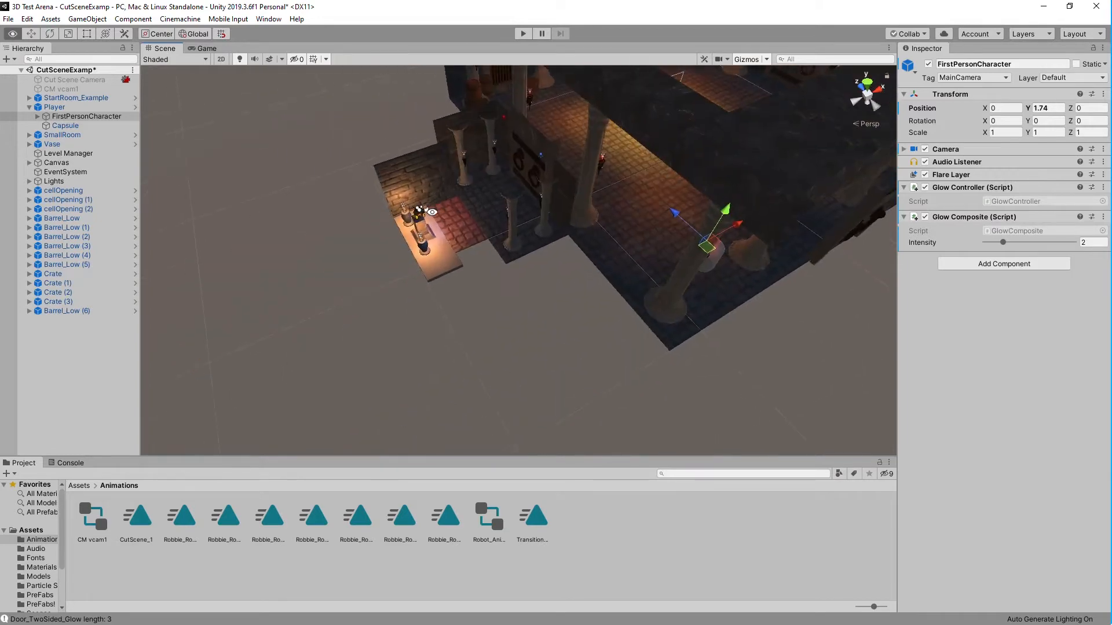
scroll(429, 218, up, 4)
alt+drag(447, 194, 358, 154)
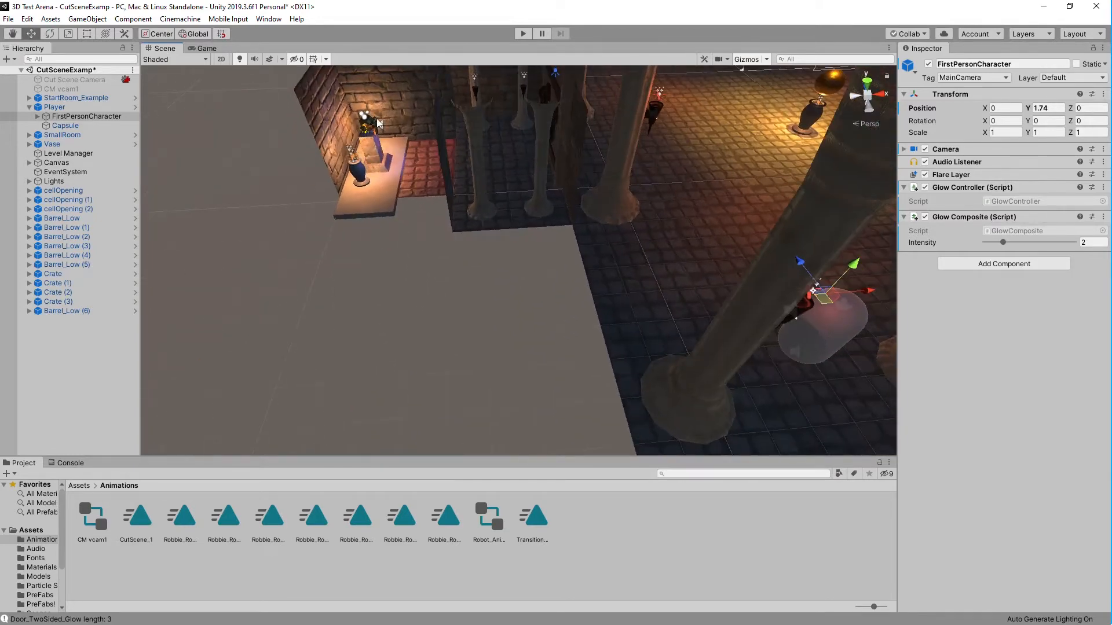
scroll(368, 128, up, 3)
alt+drag(369, 133, 374, 175)
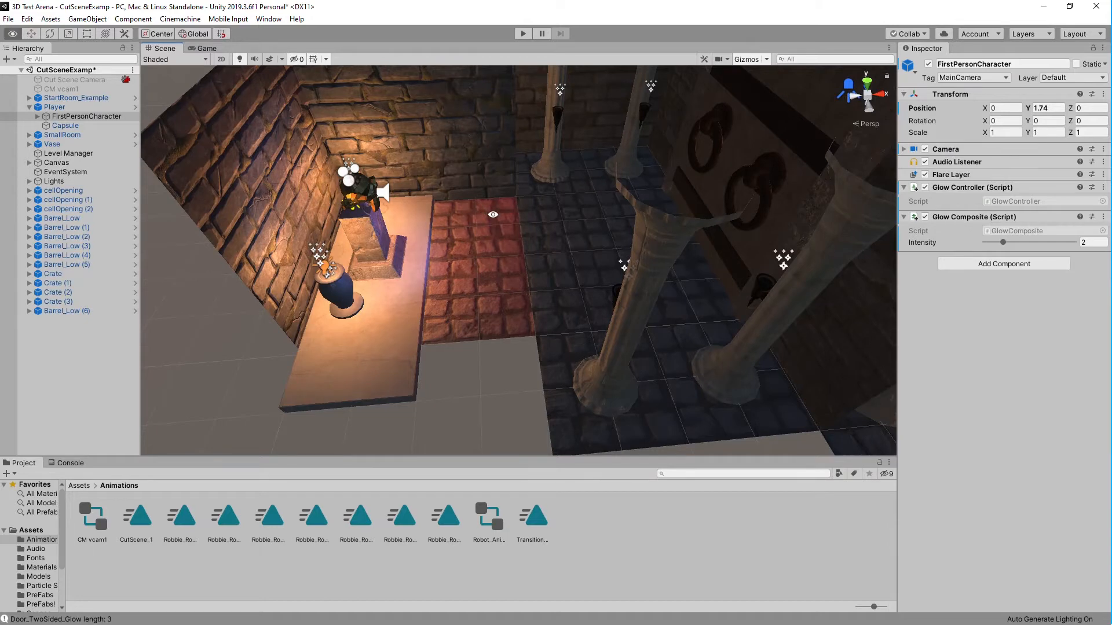
alt+drag(353, 197, 488, 183)
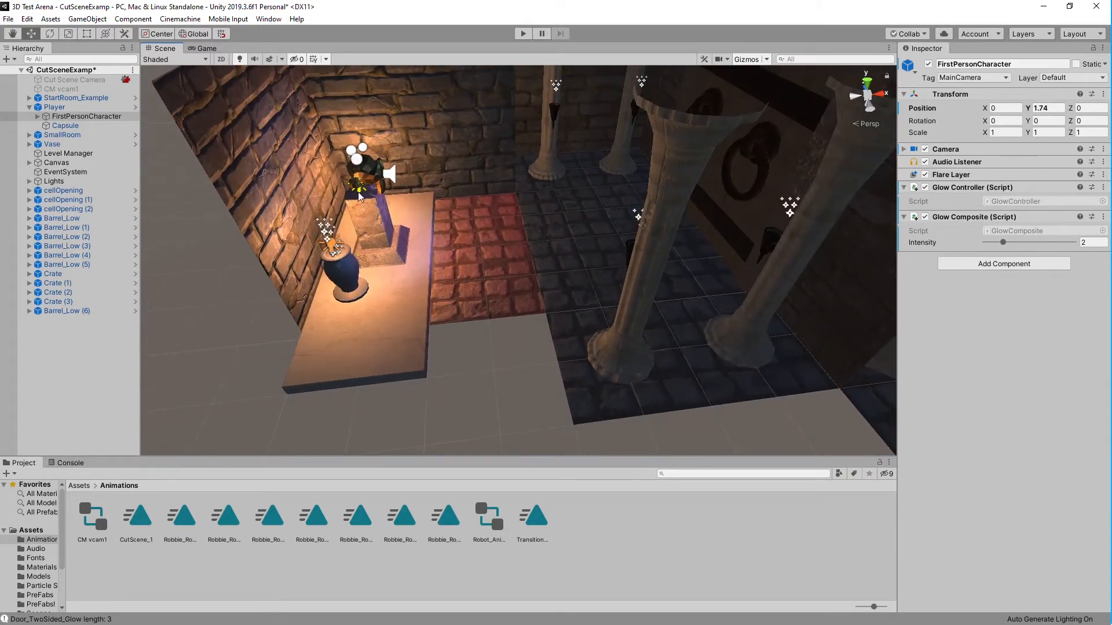
alt+drag(546, 220, 444, 167)
scroll(443, 163, down, 6)
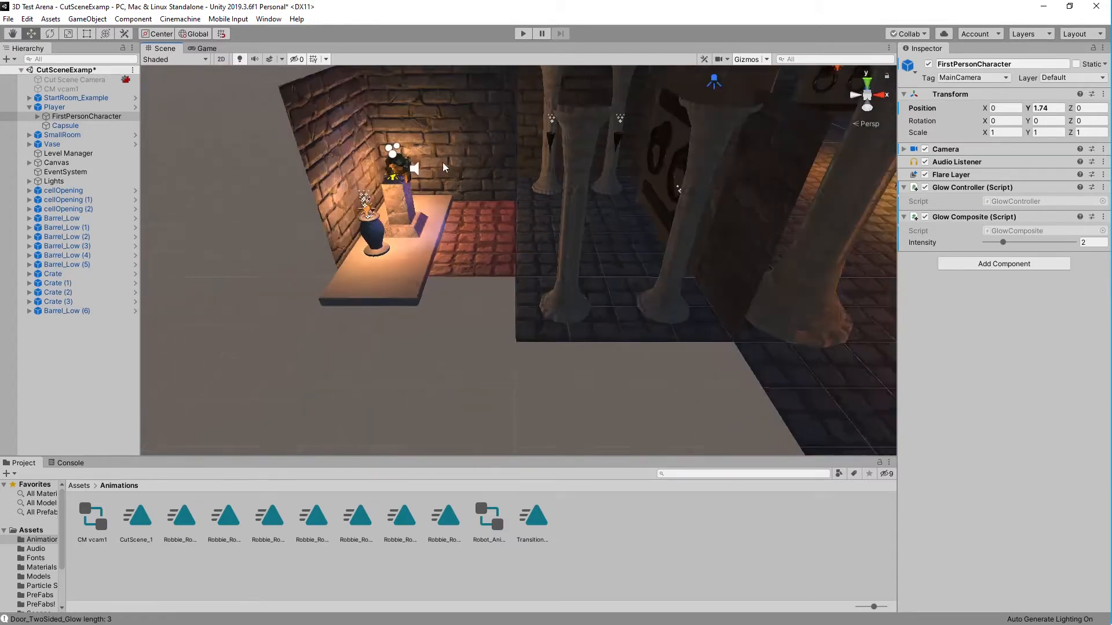
alt+drag(536, 178, 557, 235)
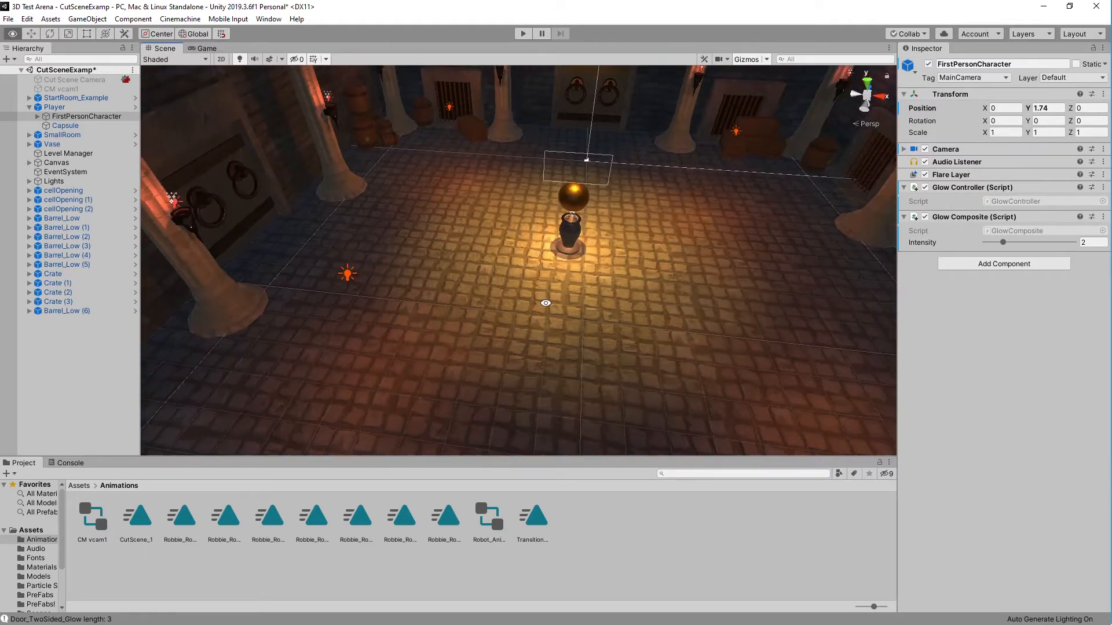
alt+drag(546, 307, 619, 250)
alt+drag(456, 209, 545, 249)
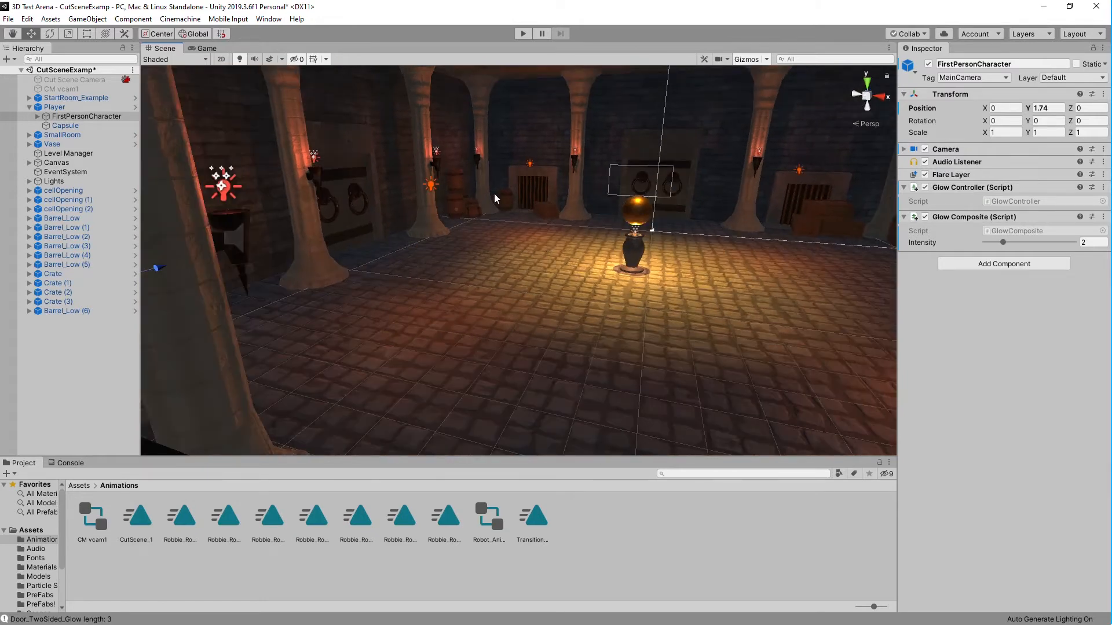
Step: Check the Cinemachine package in the Package Manager and close the manager
click(272, 22)
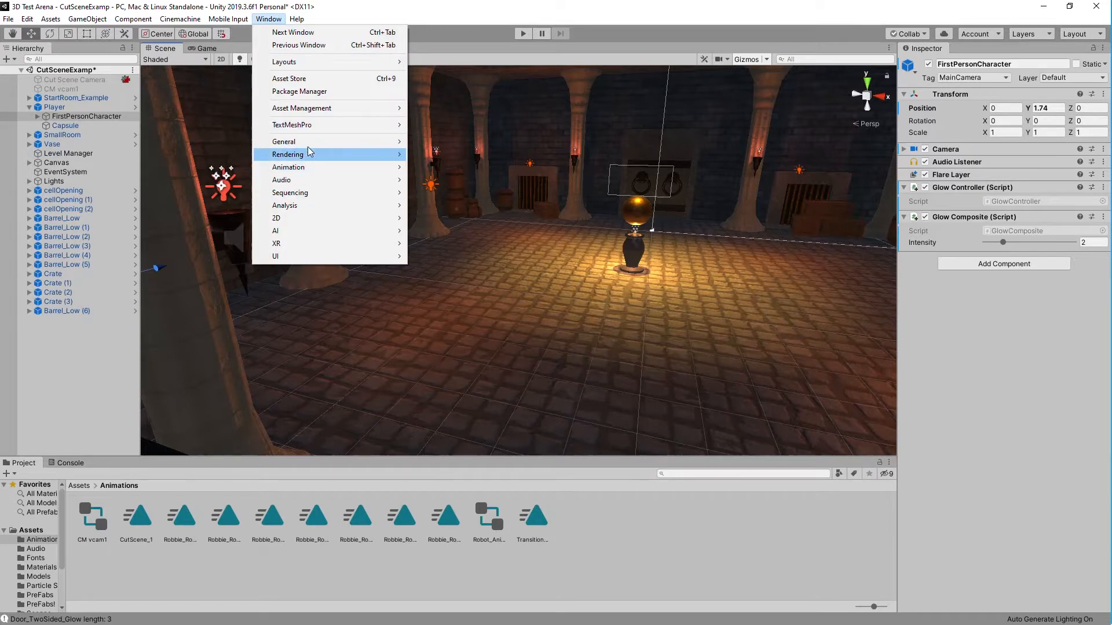
click(308, 93)
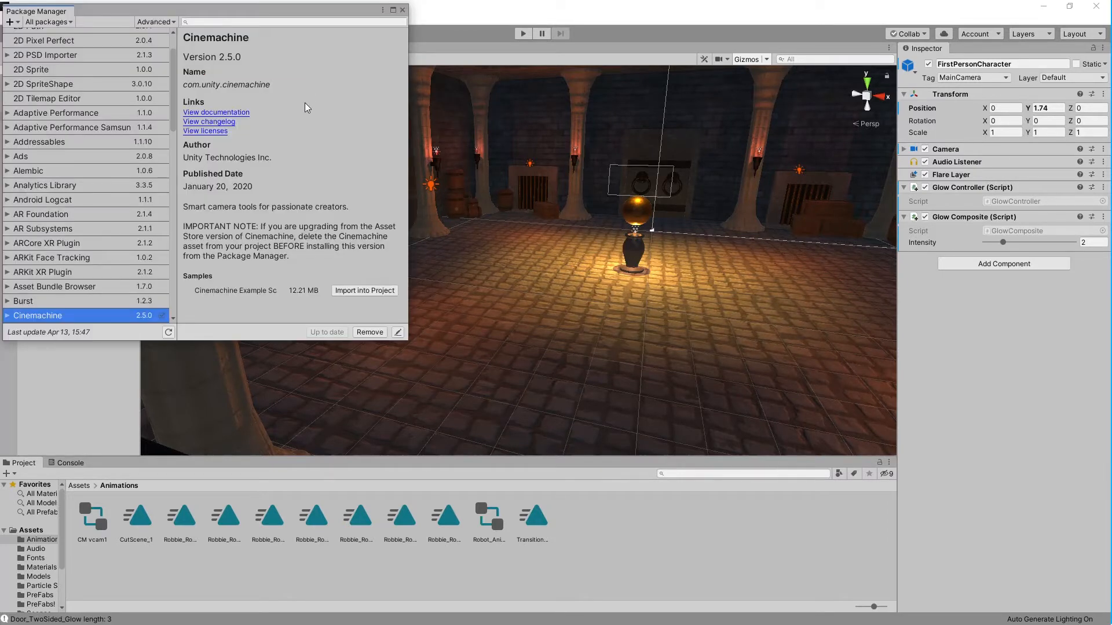
click(194, 21)
click(403, 10)
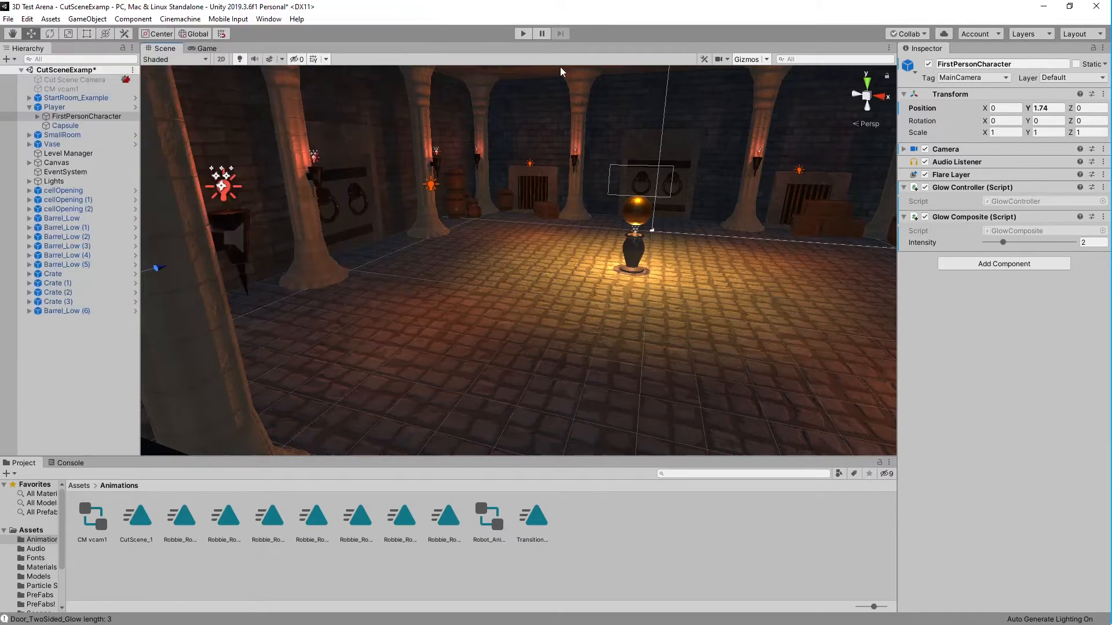
Step: Review the camera types that Cinemachine can create, without adding one, and clear the object selection
click(183, 21)
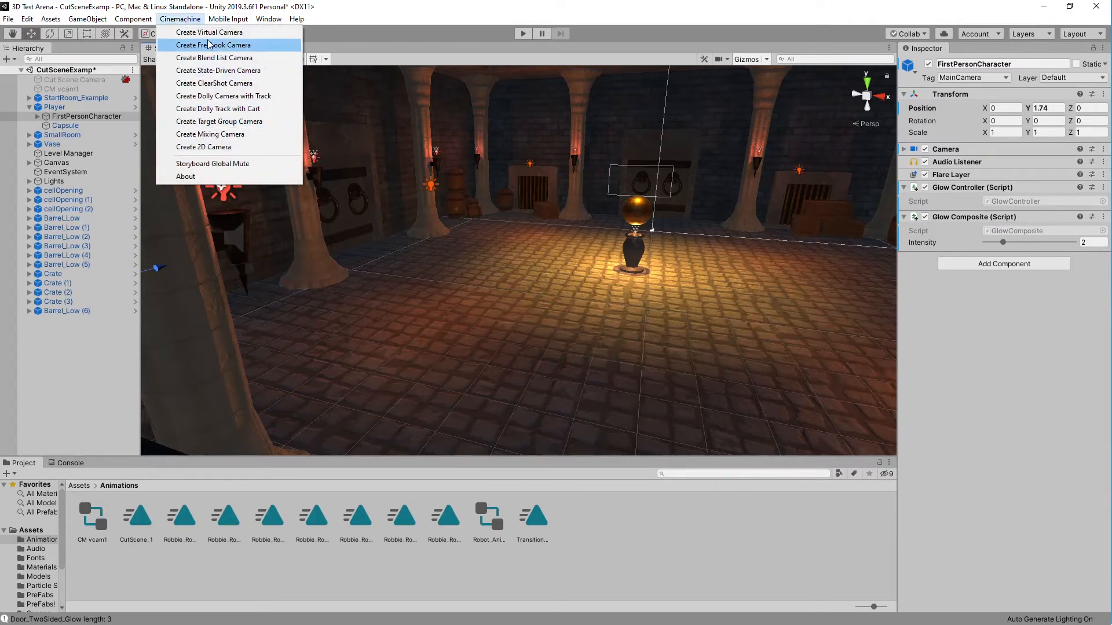
click(414, 16)
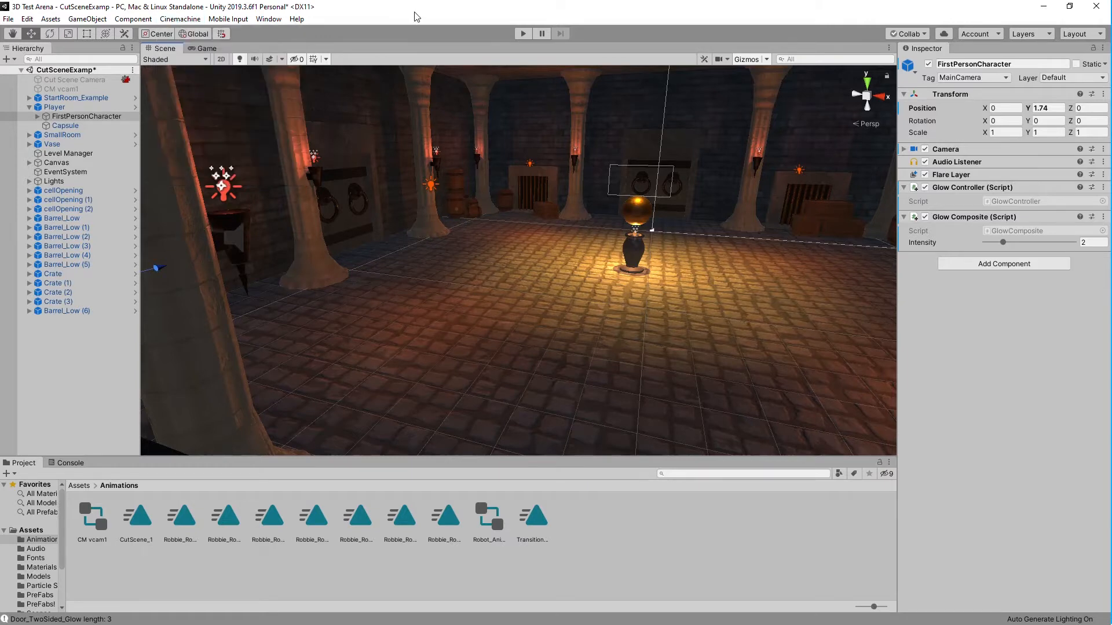
click(180, 18)
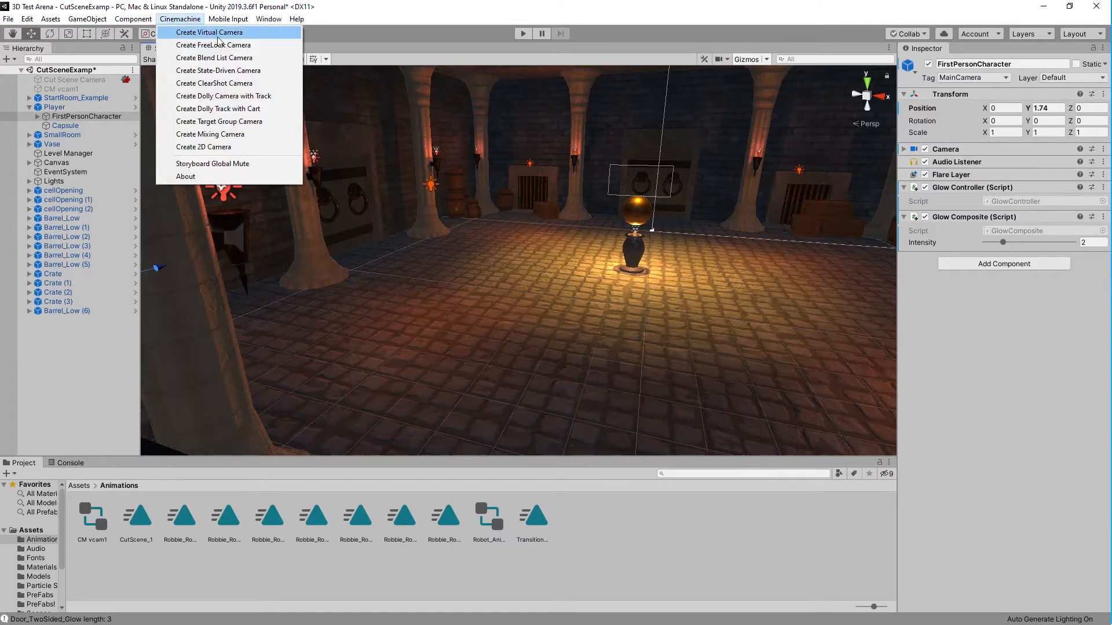
click(377, 18)
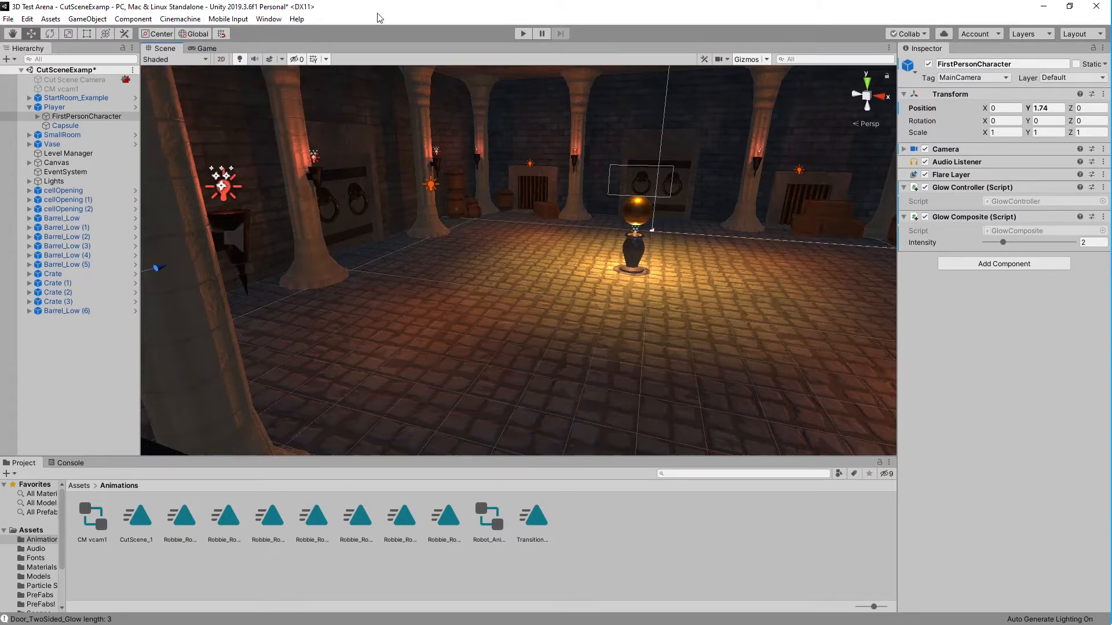
key(alt)
click(85, 383)
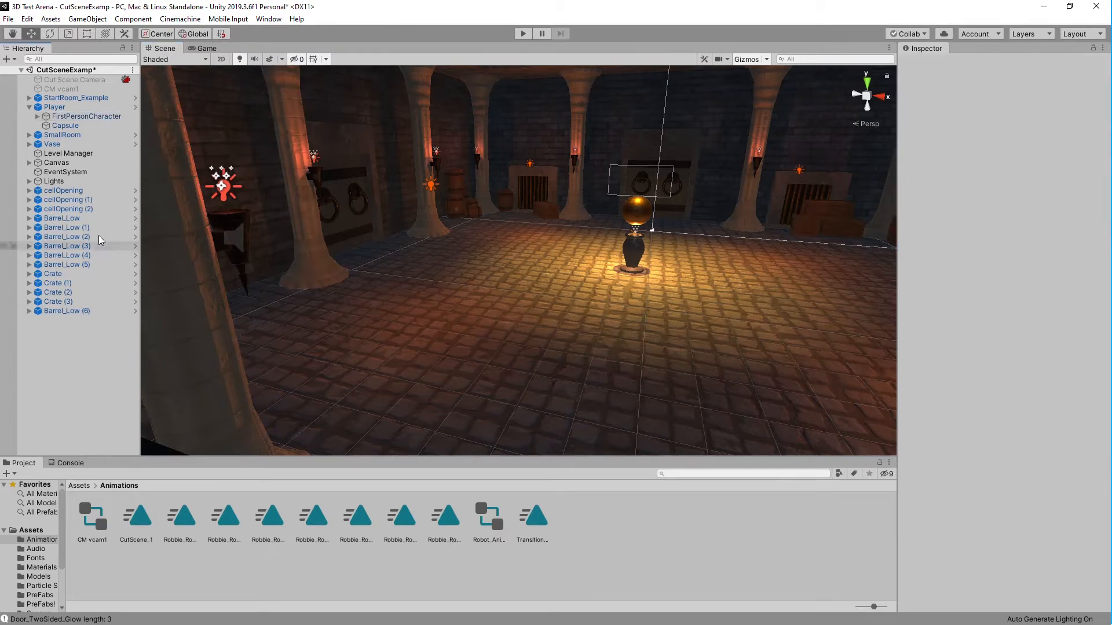
Step: Collapse the CinemachineBrain and Animation components of Cut Scene Camera and activate the object
click(73, 80)
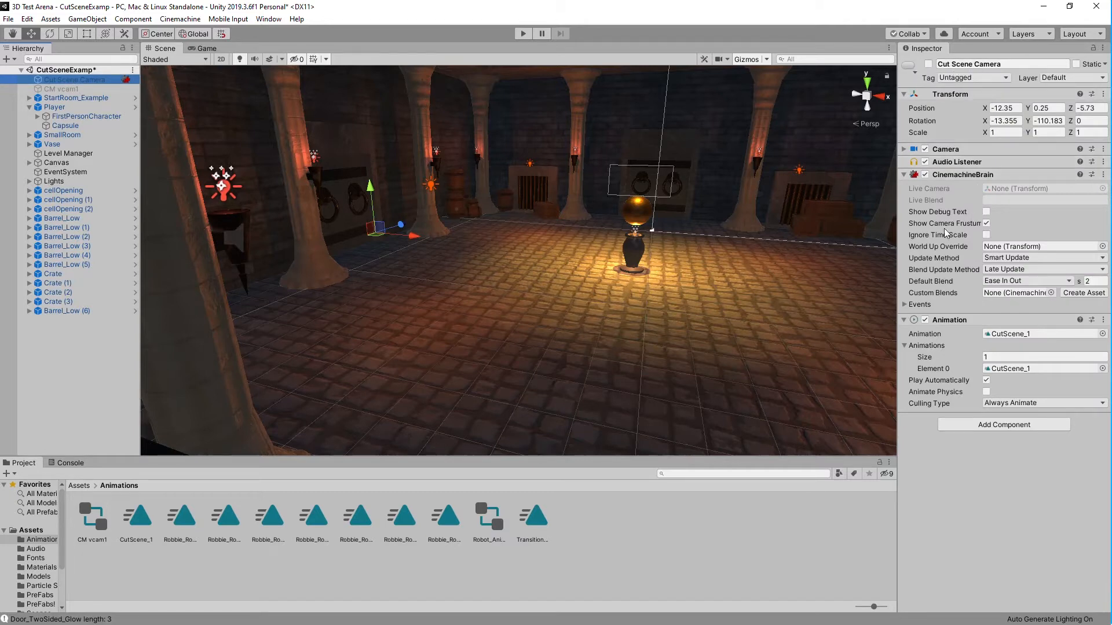
click(904, 174)
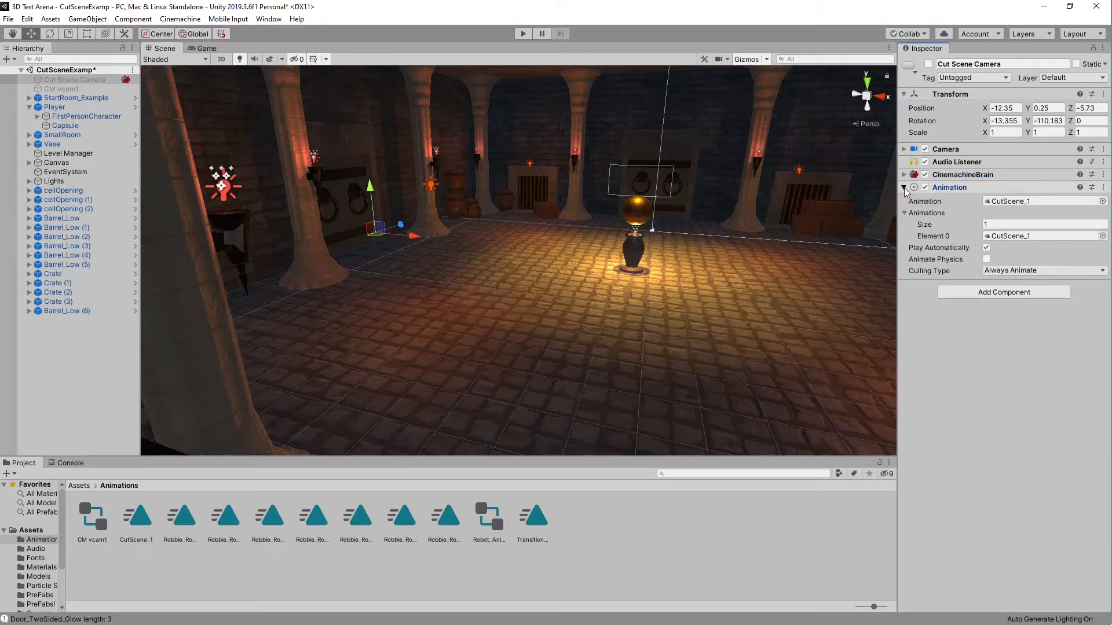
click(904, 187)
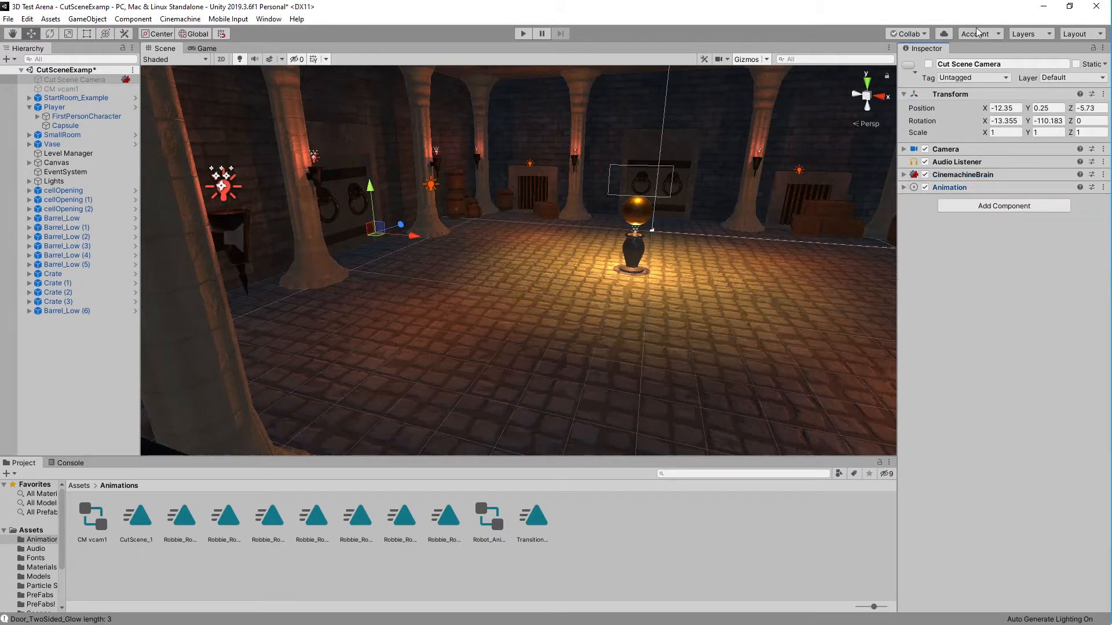
click(928, 64)
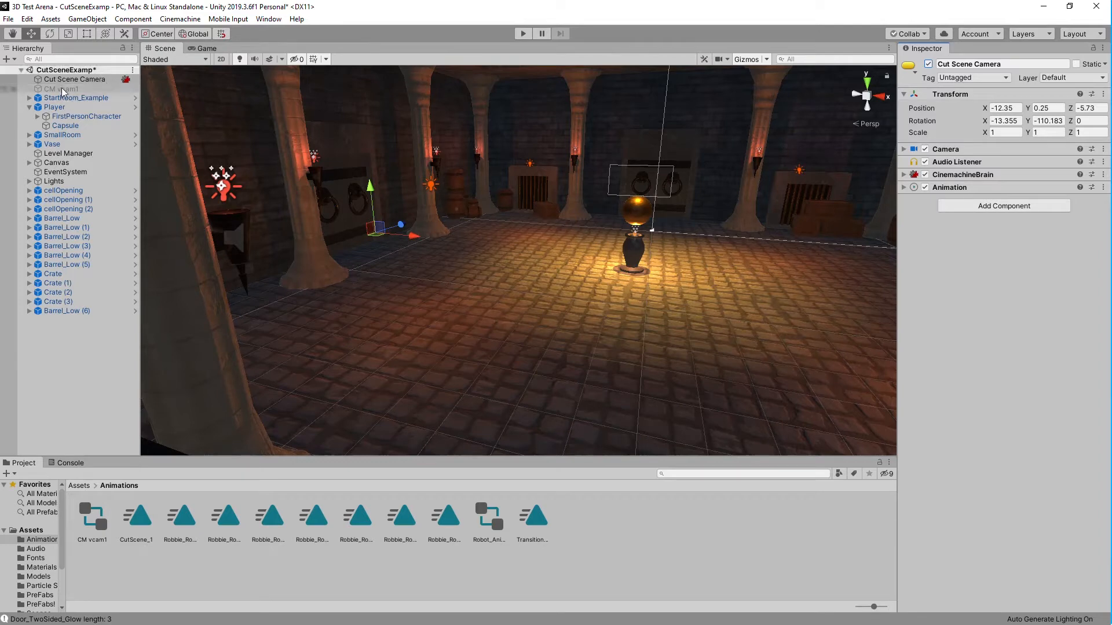
Step: Look at the CM vcam1 settings and disable the Camera component on the player's FirstPersonCharacter
click(85, 88)
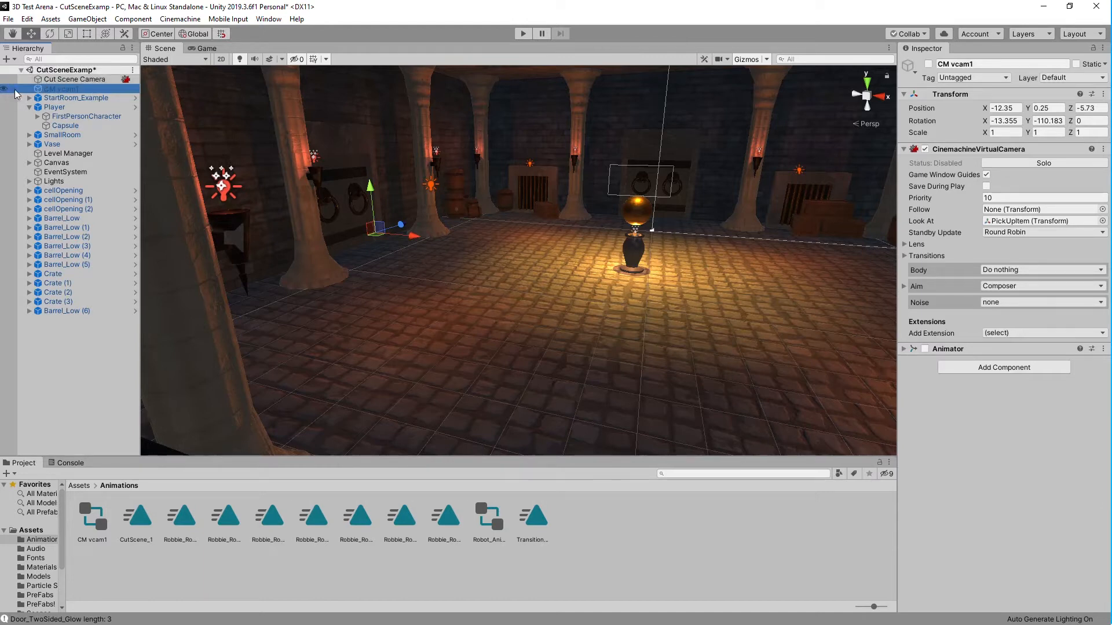
click(57, 117)
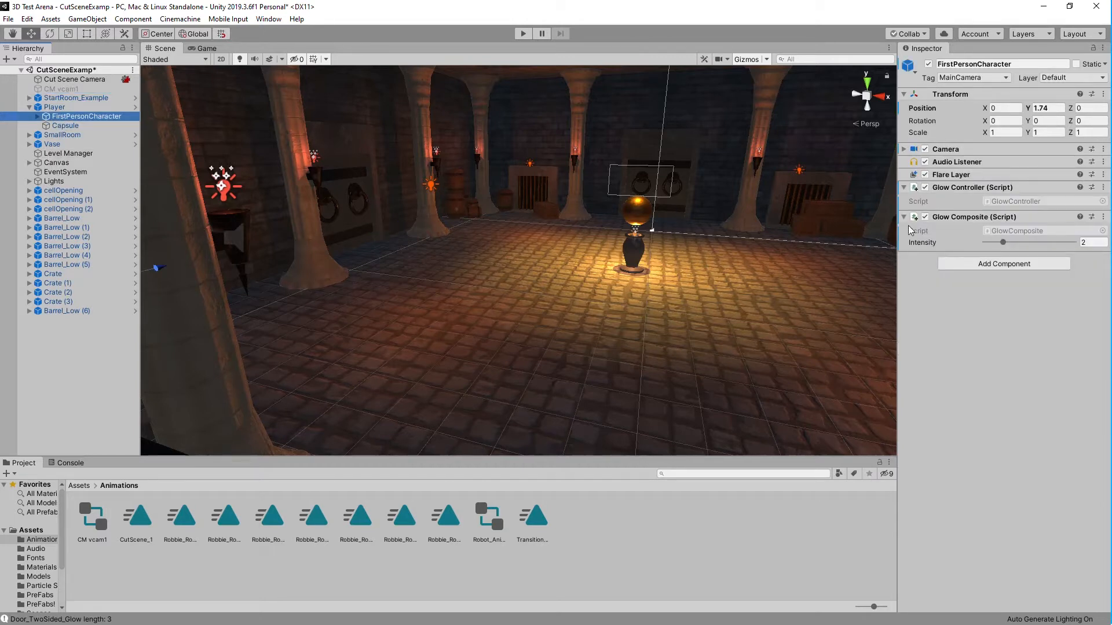
click(927, 151)
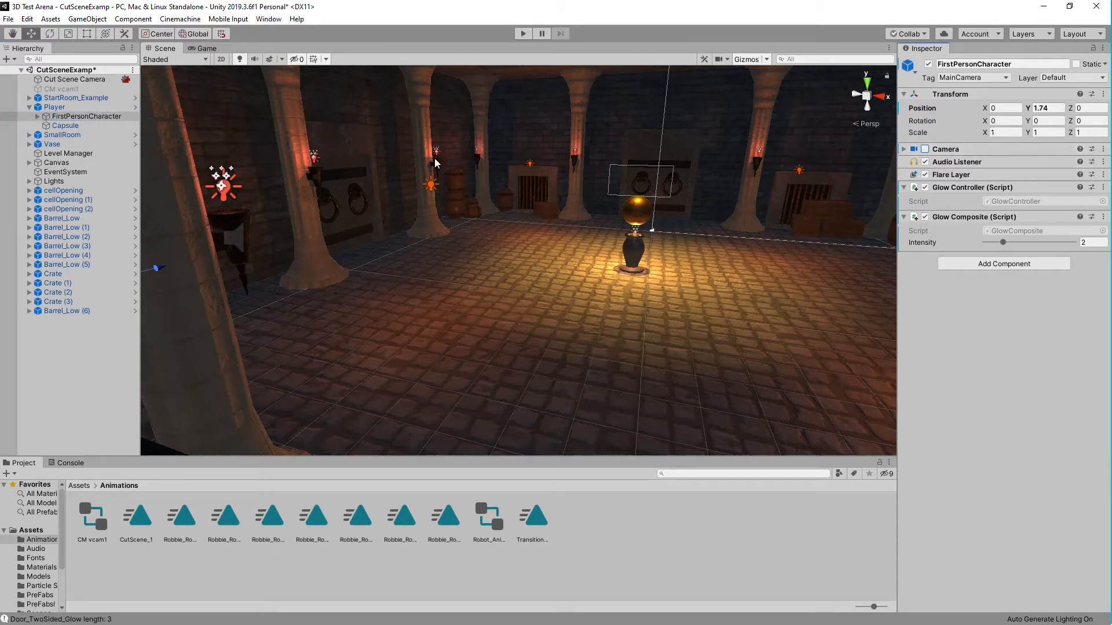
Step: Focus on Cut Scene Camera to inspect its surroundings and activate the CM vcam1 virtual camera
double_click(75, 79)
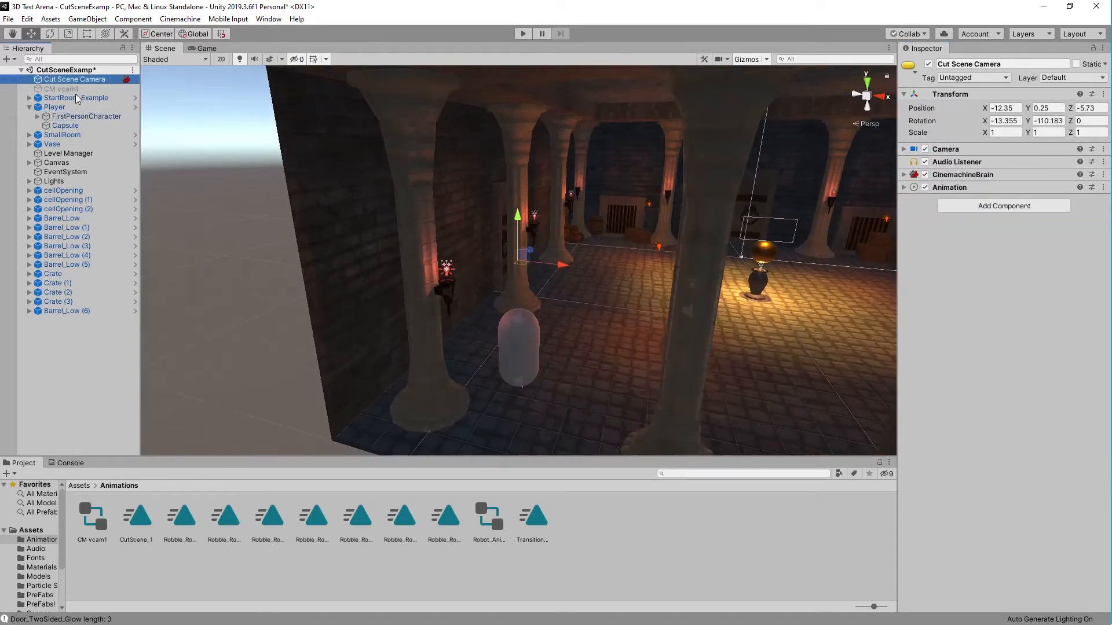
alt+drag(503, 237, 477, 277)
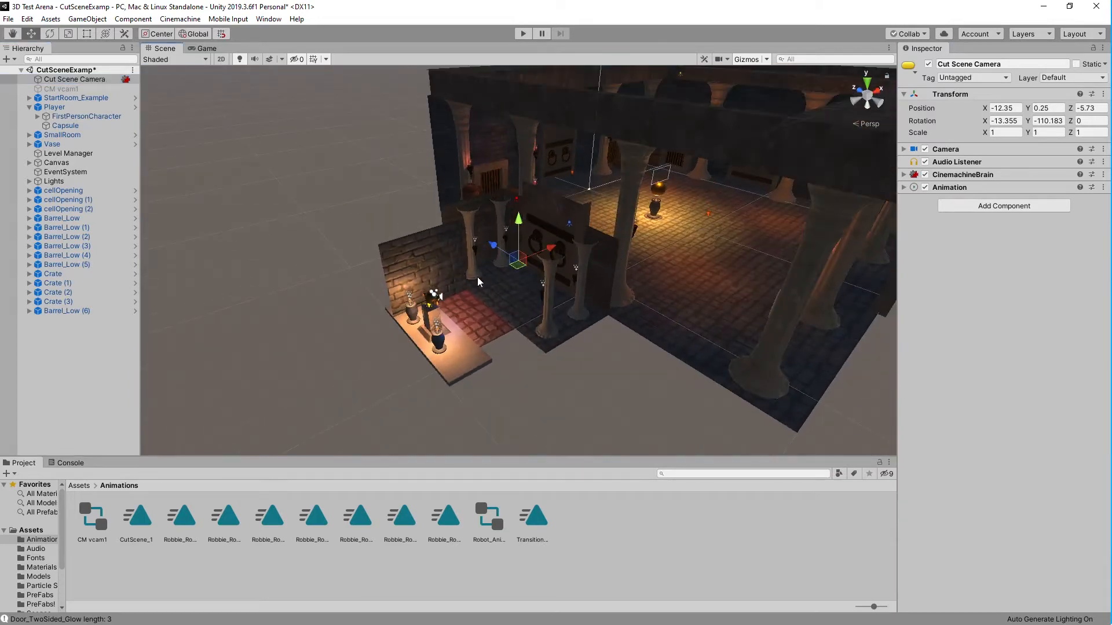
alt+drag(362, 168, 356, 128)
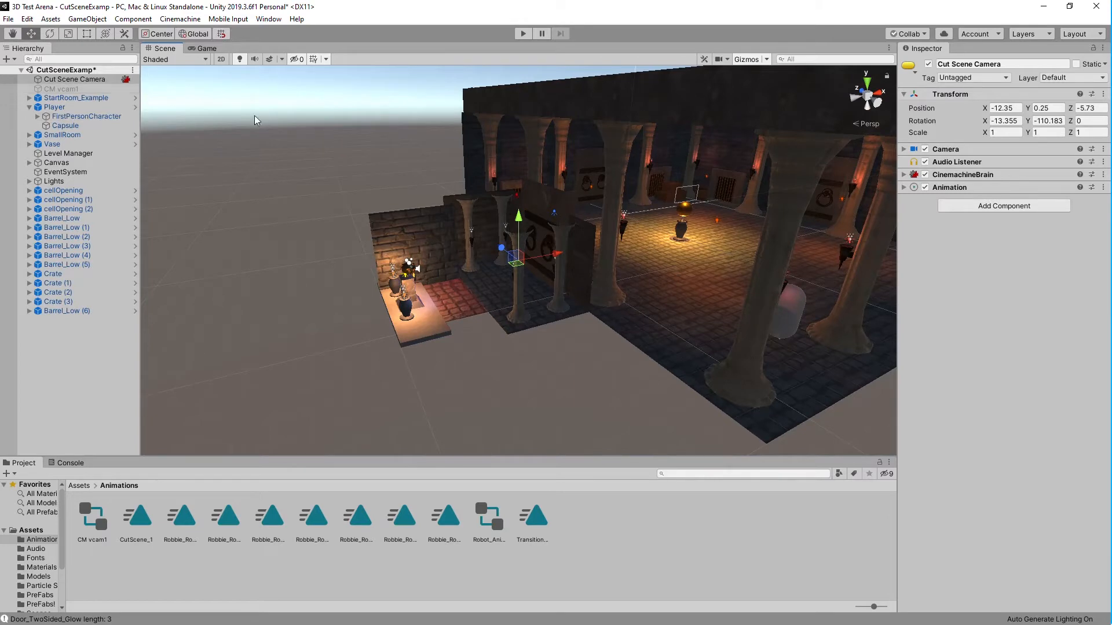
alt+drag(340, 160, 169, 104)
click(85, 90)
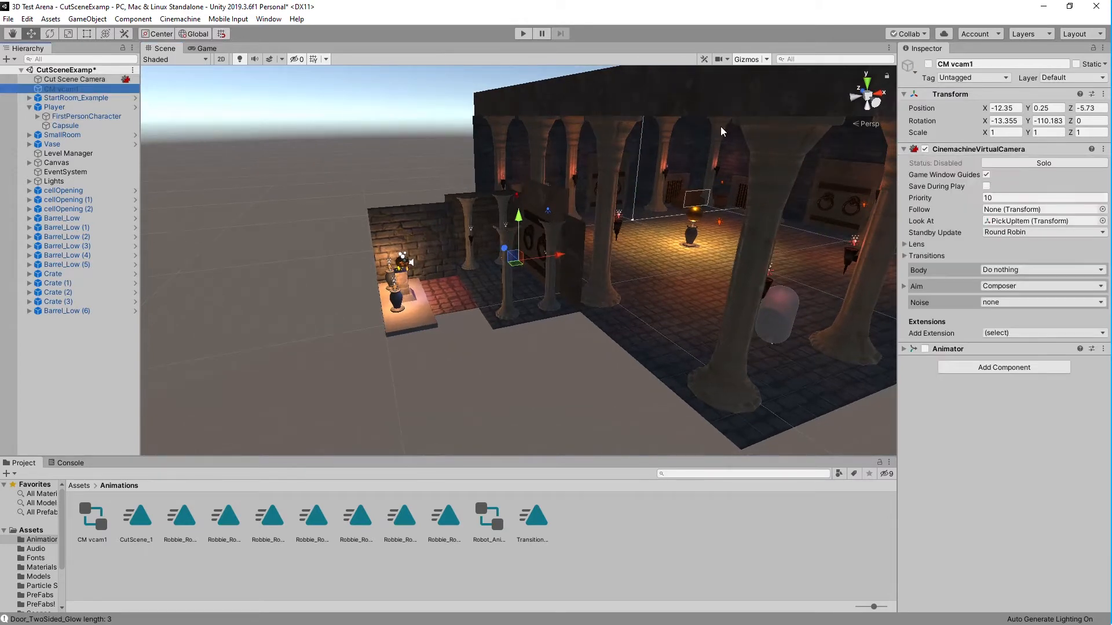
click(928, 64)
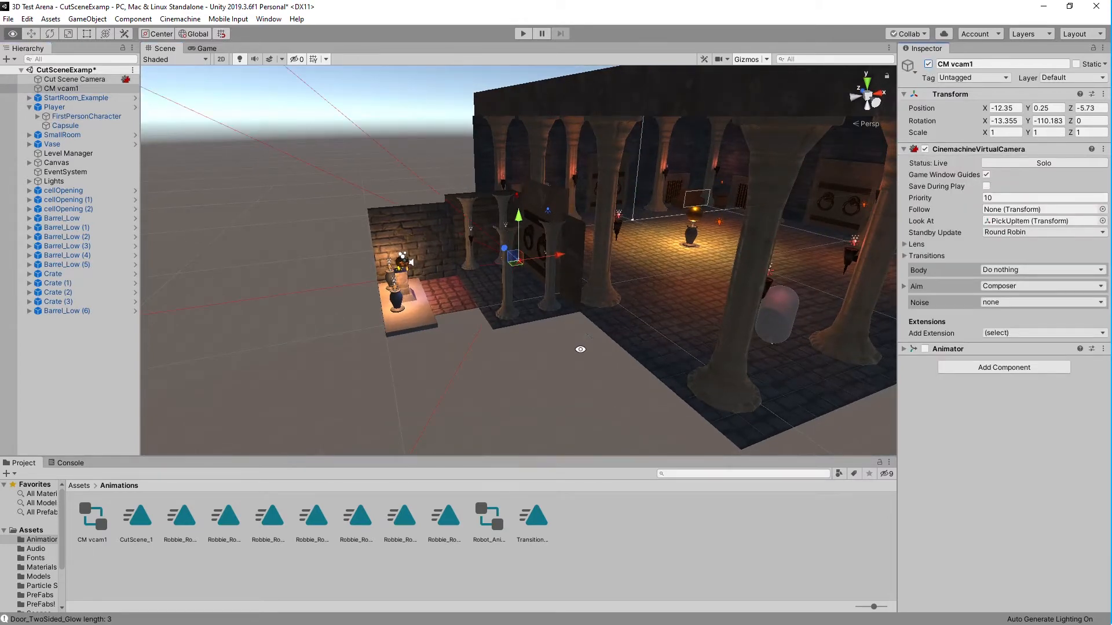
Step: Examine the rooms around CM vcam1, the camera types Cinemachine can create, and Cut Scene Camera's CinemachineBrain settings
alt+drag(440, 307, 568, 273)
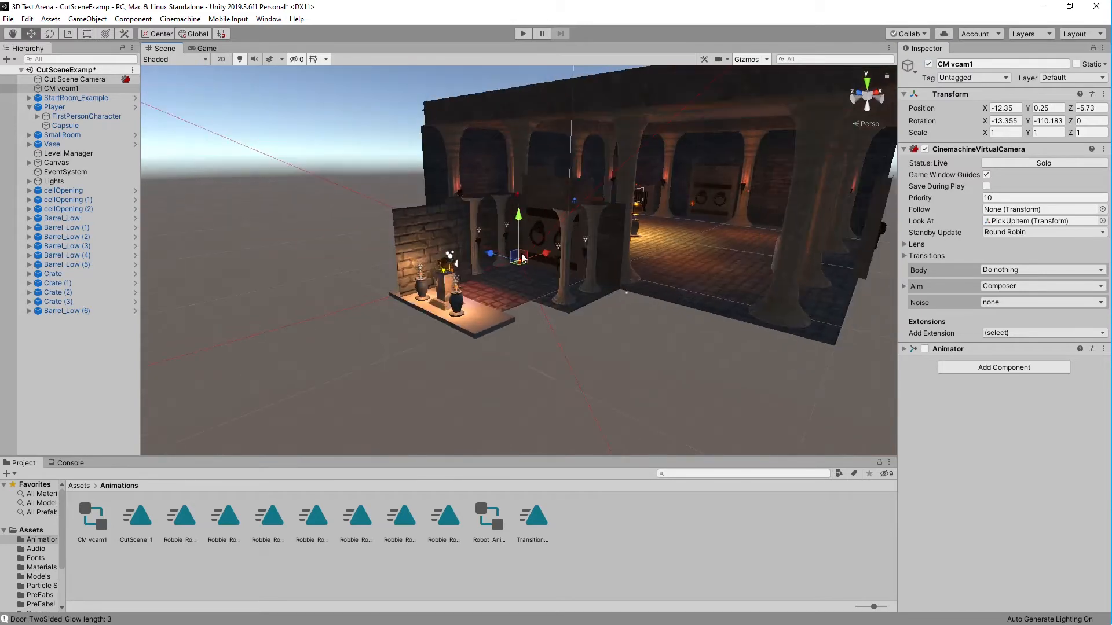
alt+drag(678, 351, 572, 345)
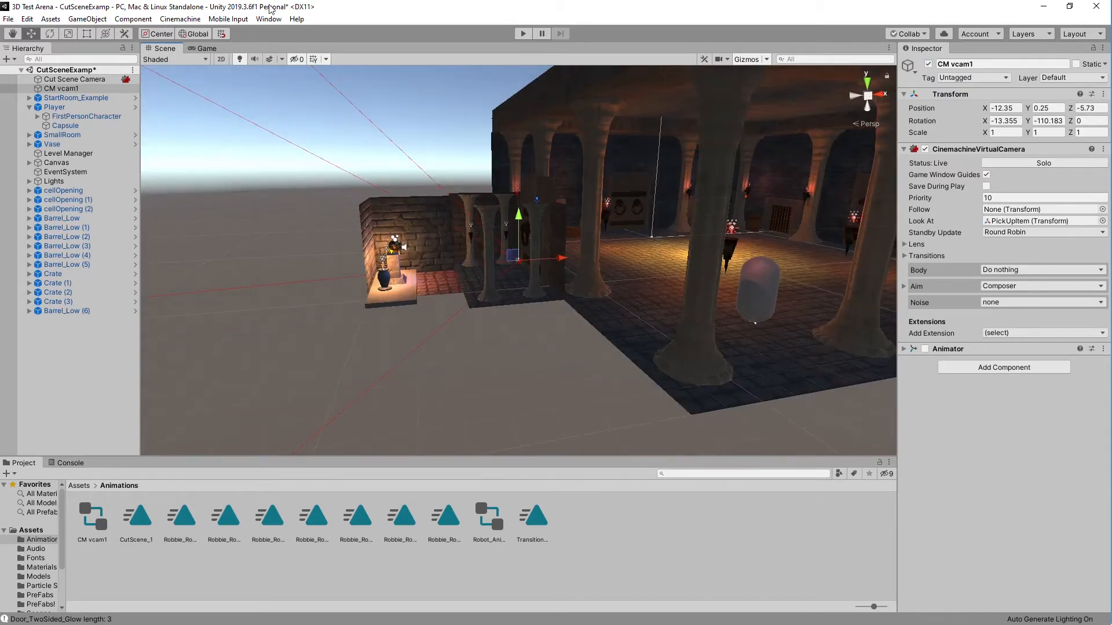
click(52, 80)
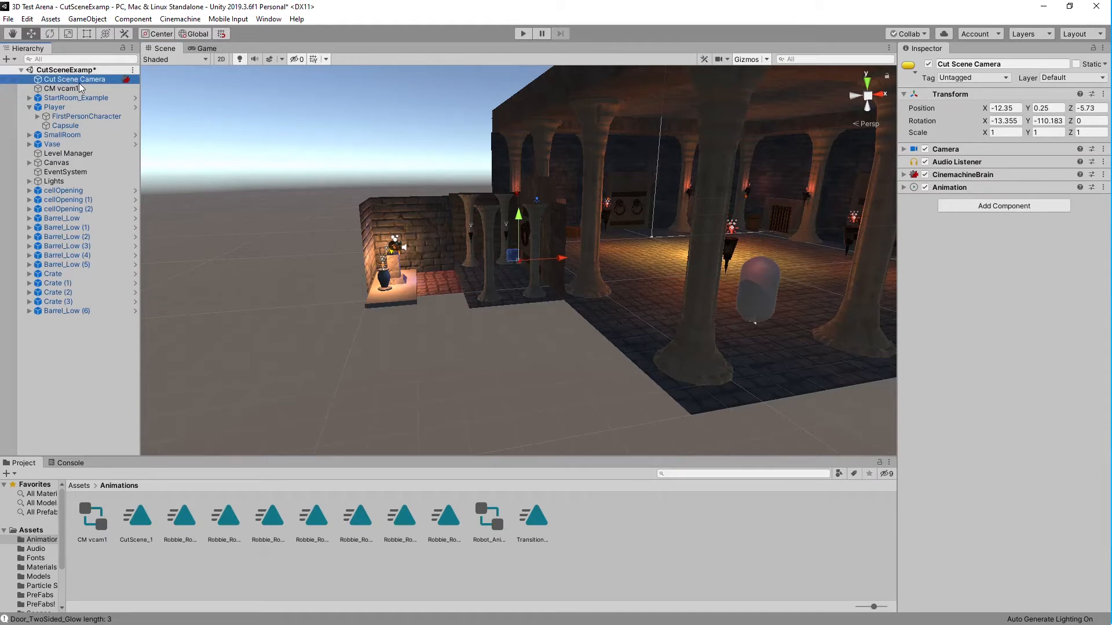
click(187, 21)
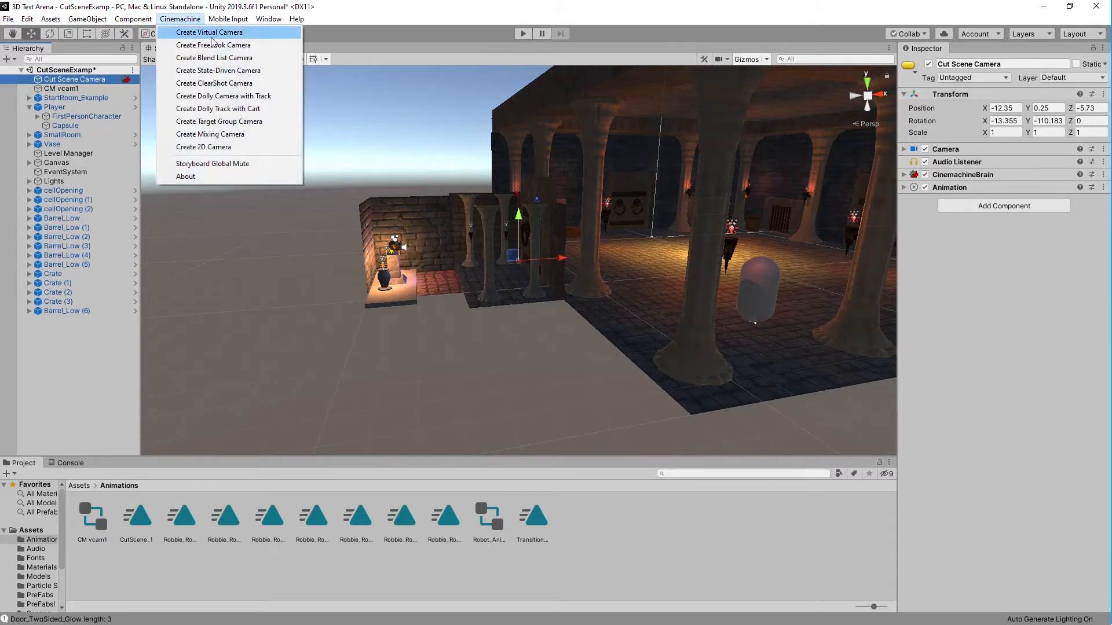
click(439, 18)
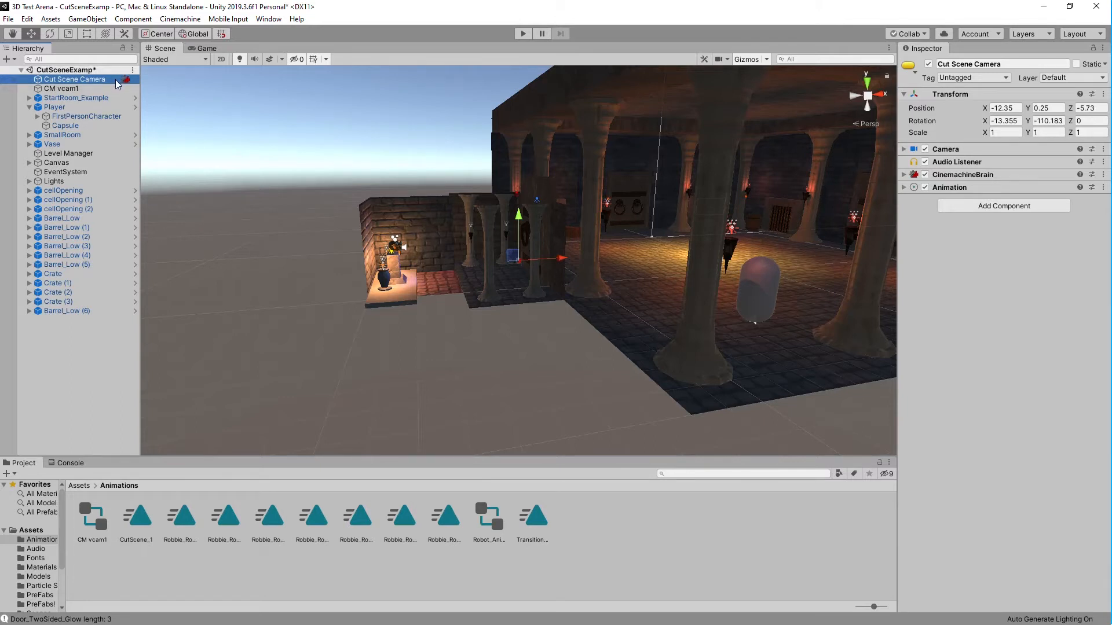
click(81, 83)
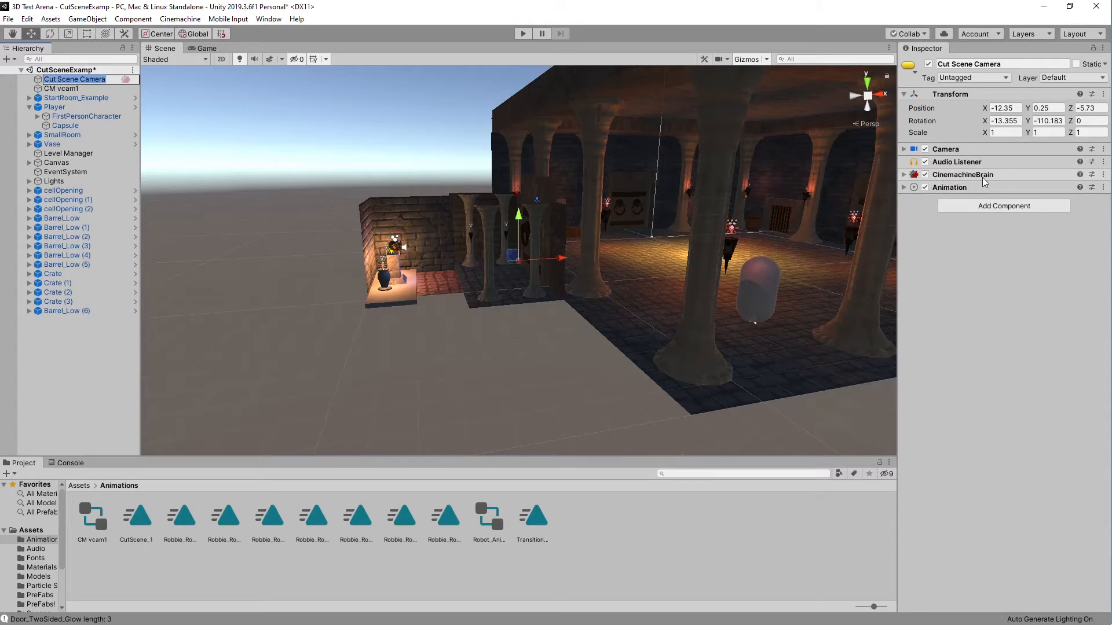
click(904, 175)
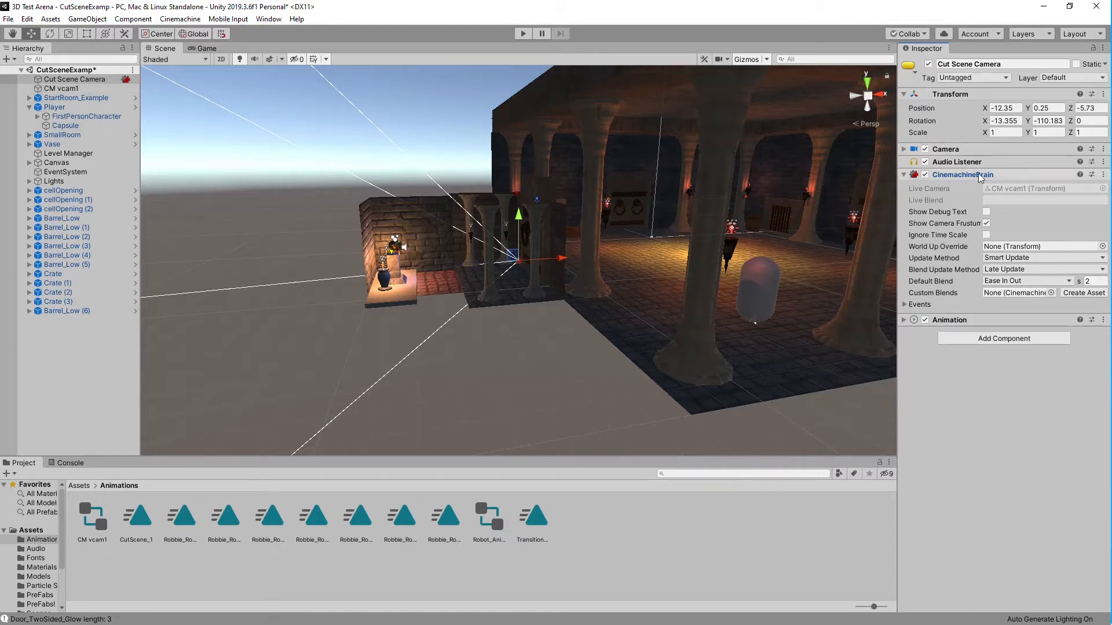
click(903, 175)
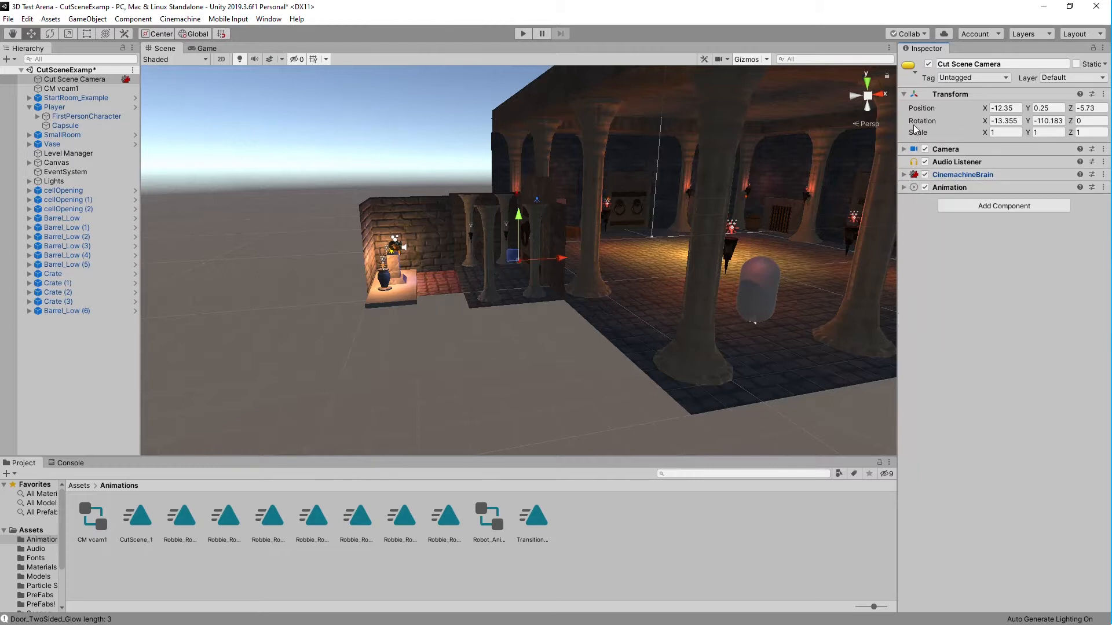
Step: Select CM vcam1, expand SmallRoom's children, and dock the Game view beside the Scene view at a wider size
click(65, 90)
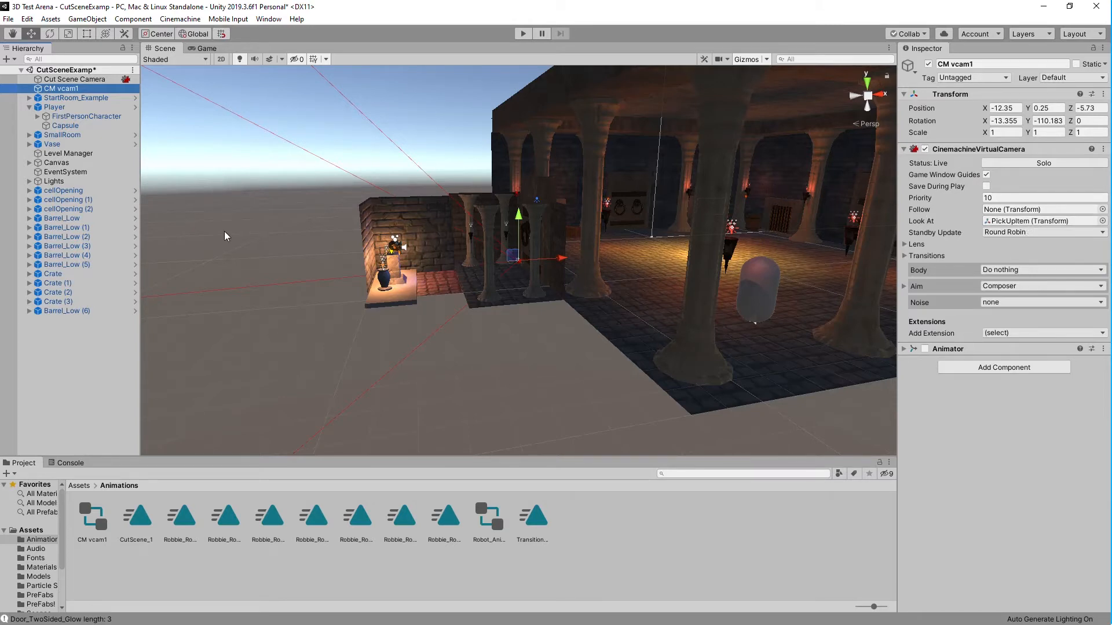
click(29, 135)
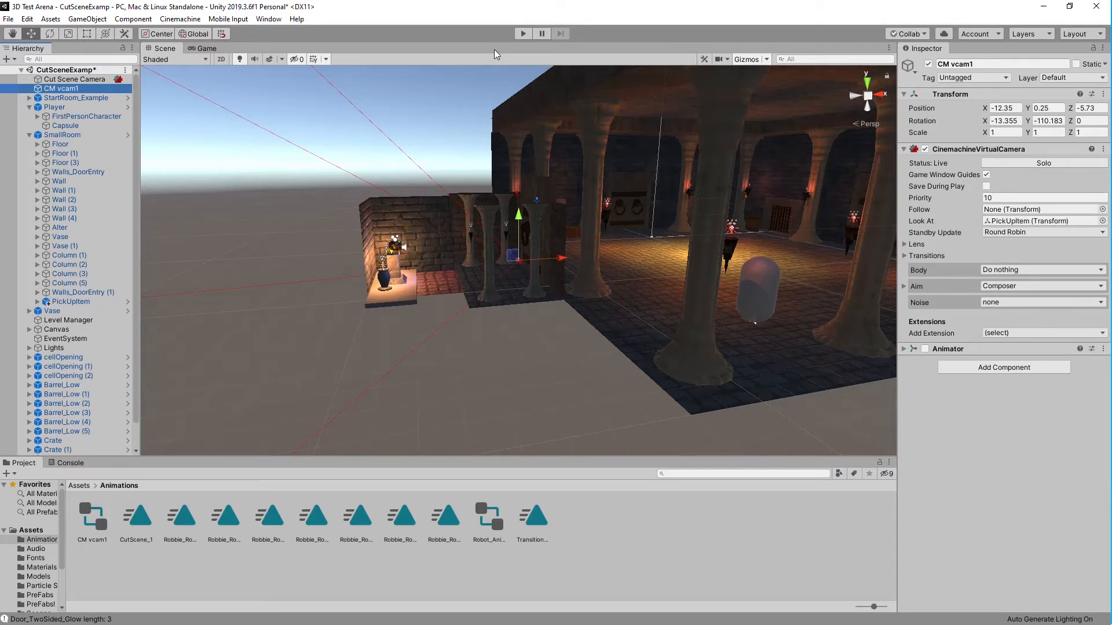
click(205, 48)
drag(205, 50, 831, 346)
drag(644, 229, 469, 218)
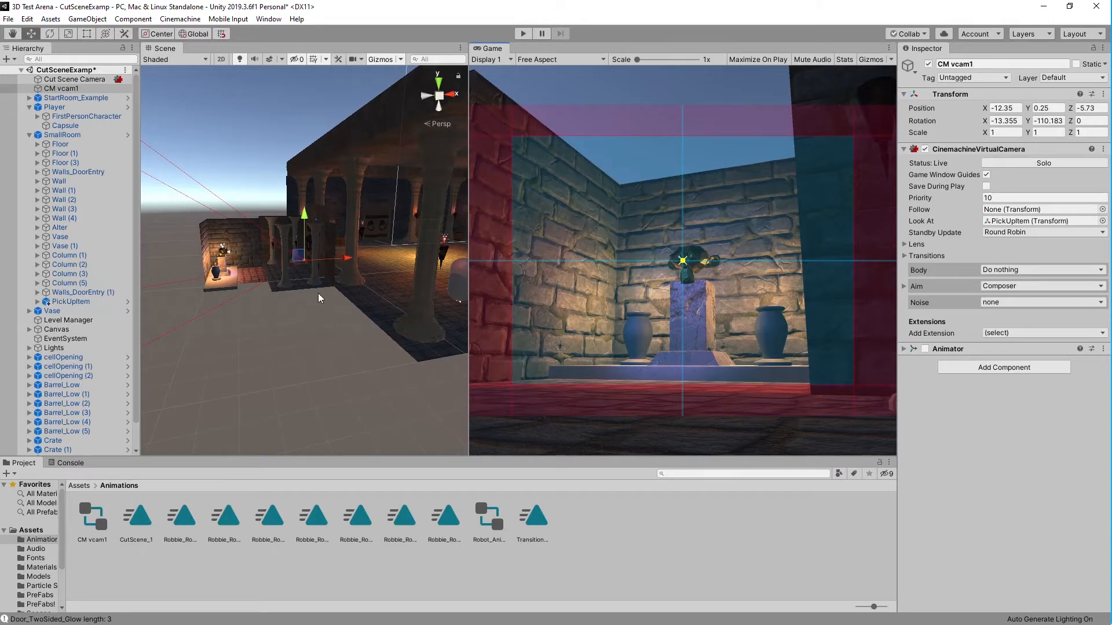
Step: Move CM vcam1 to about Y 0.29, Z -5.3, and collapse its CinemachineVirtualCamera component
alt+drag(230, 315, 296, 351)
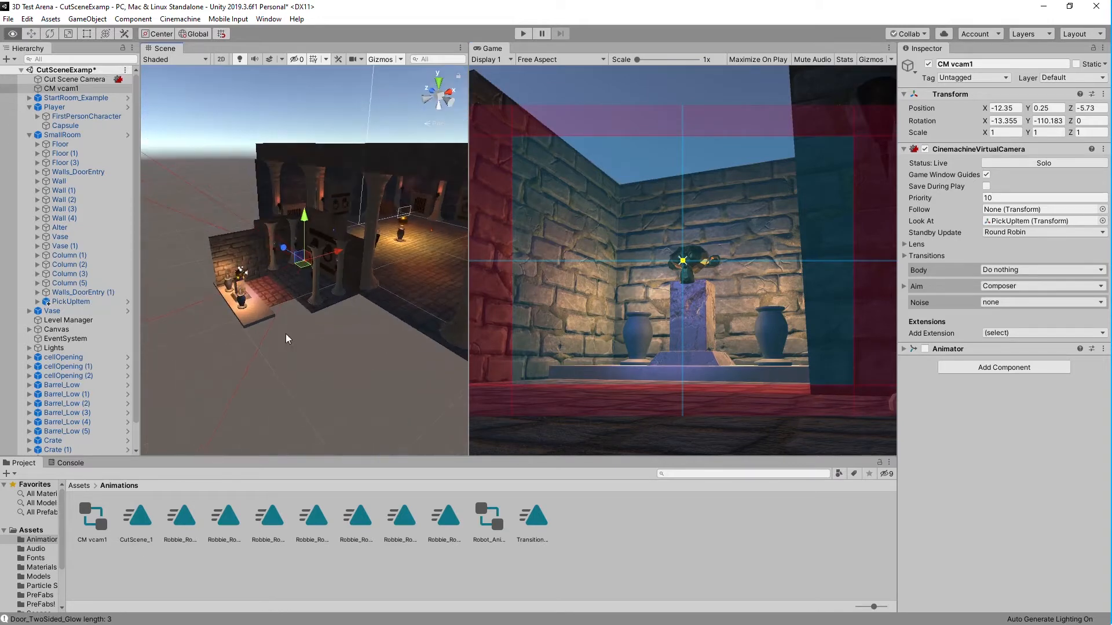
mouse_move(285, 253)
mouse_down()
mouse_move(324, 283)
mouse_move(291, 257)
mouse_move(316, 178)
mouse_move(304, 272)
mouse_move(306, 211)
mouse_move(303, 243)
mouse_move(301, 224)
mouse_move(286, 247)
mouse_move(280, 238)
mouse_up()
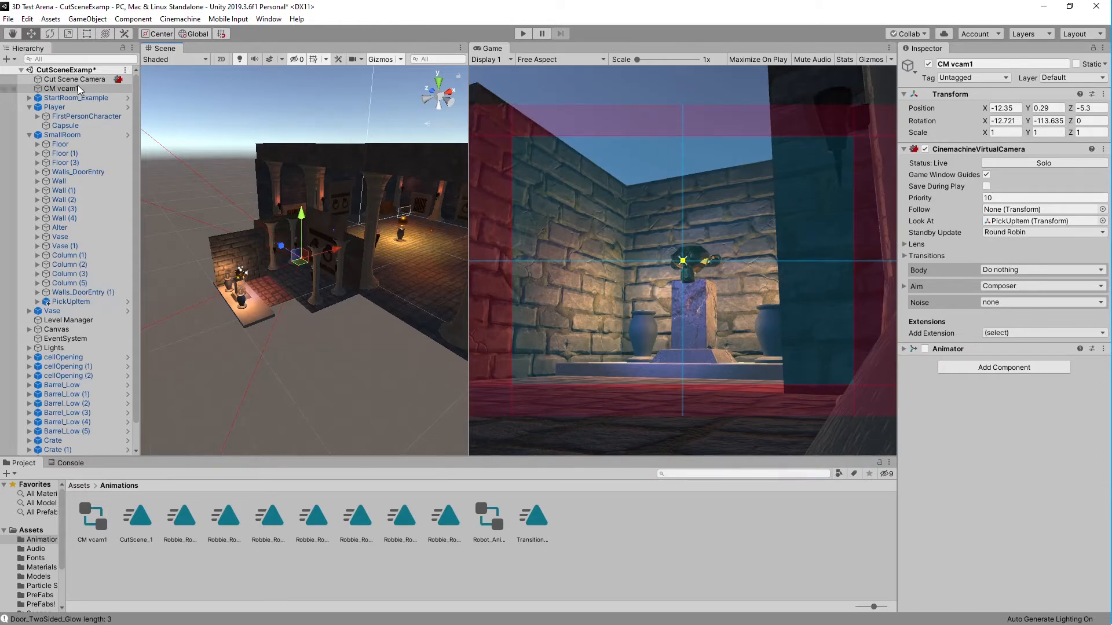
click(904, 150)
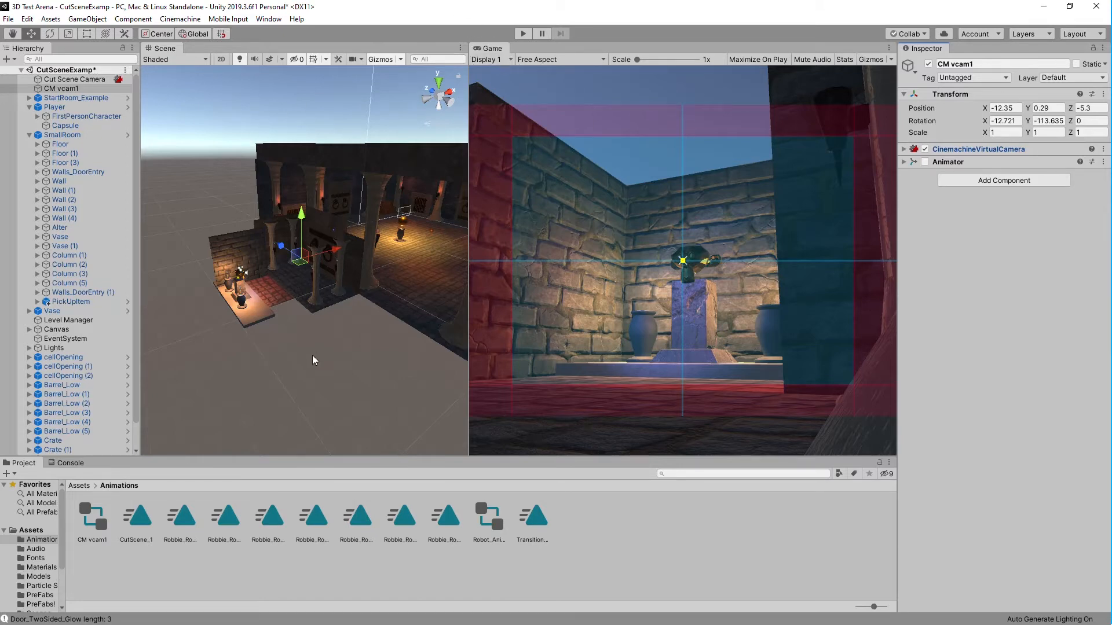
Step: Regroup the Game view with the Scene view, and open the Animation window docked as a short strip beneath them
drag(492, 50, 199, 53)
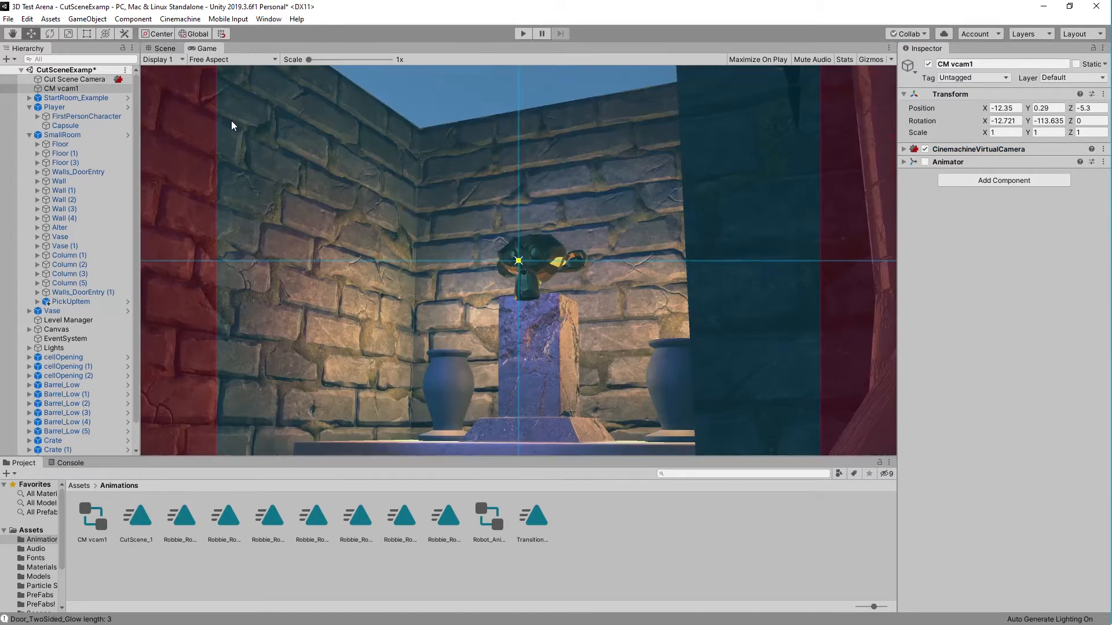
click(269, 18)
mouse_move(298, 169)
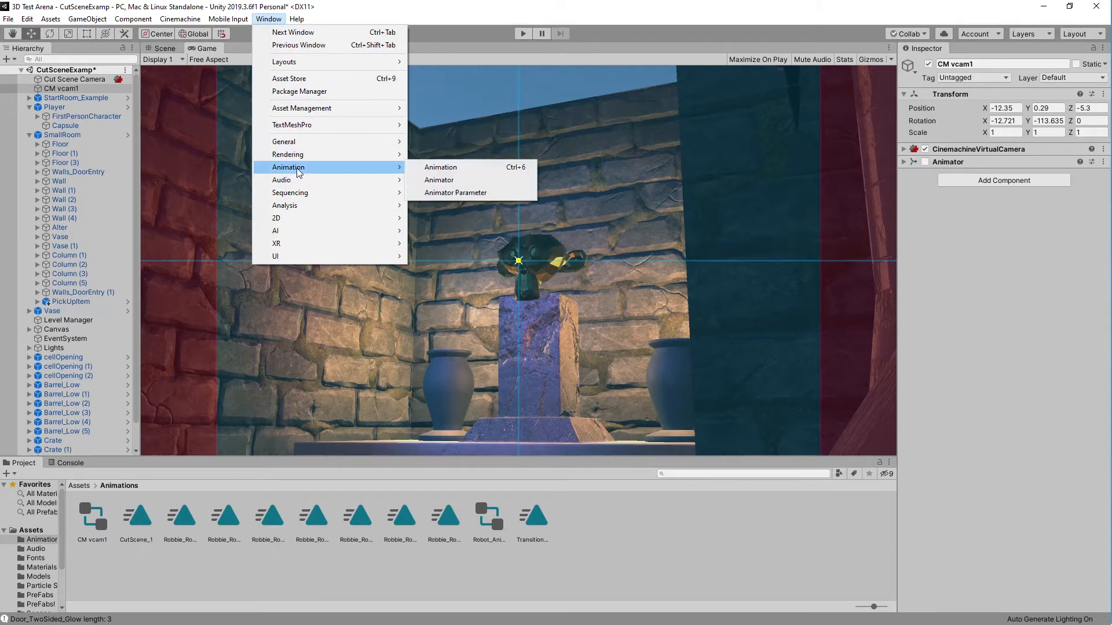
click(453, 170)
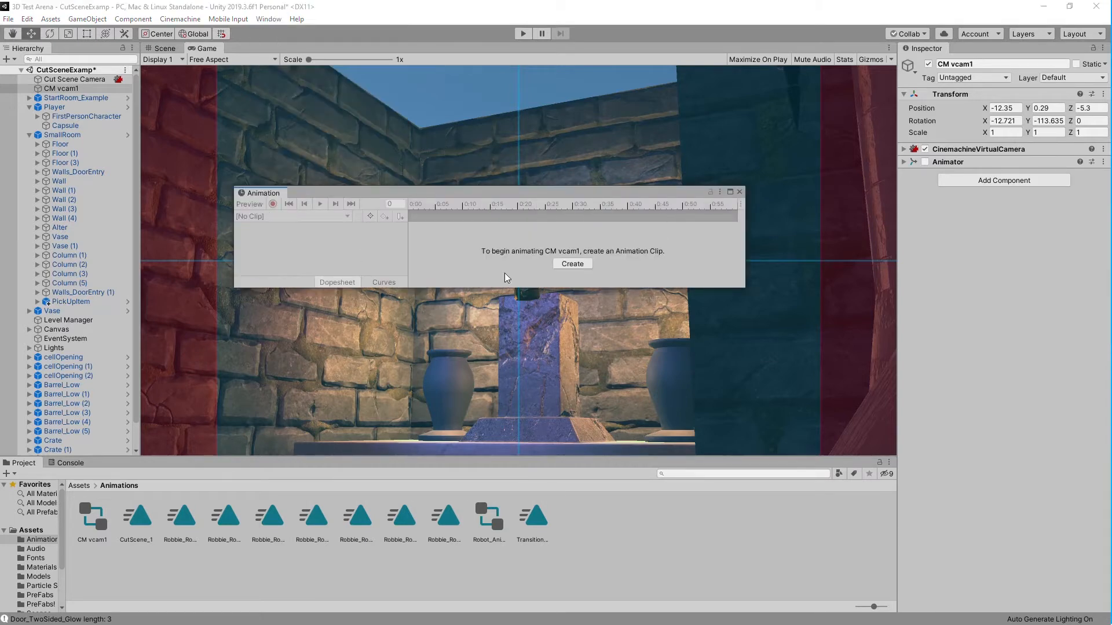
drag(450, 192, 413, 248)
drag(225, 246, 204, 435)
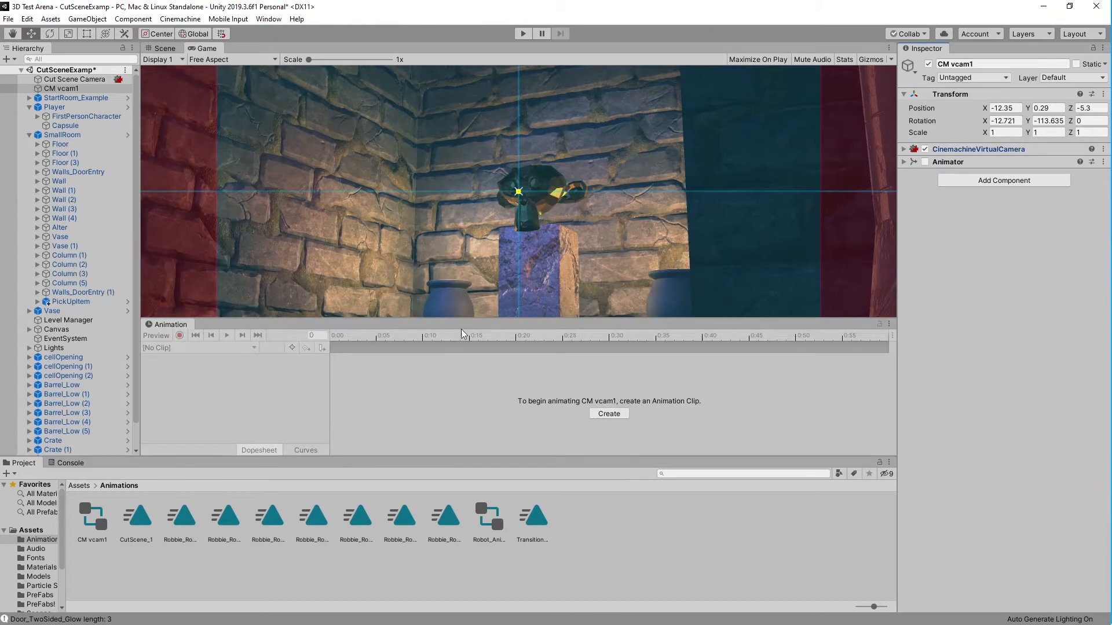
drag(467, 321, 468, 364)
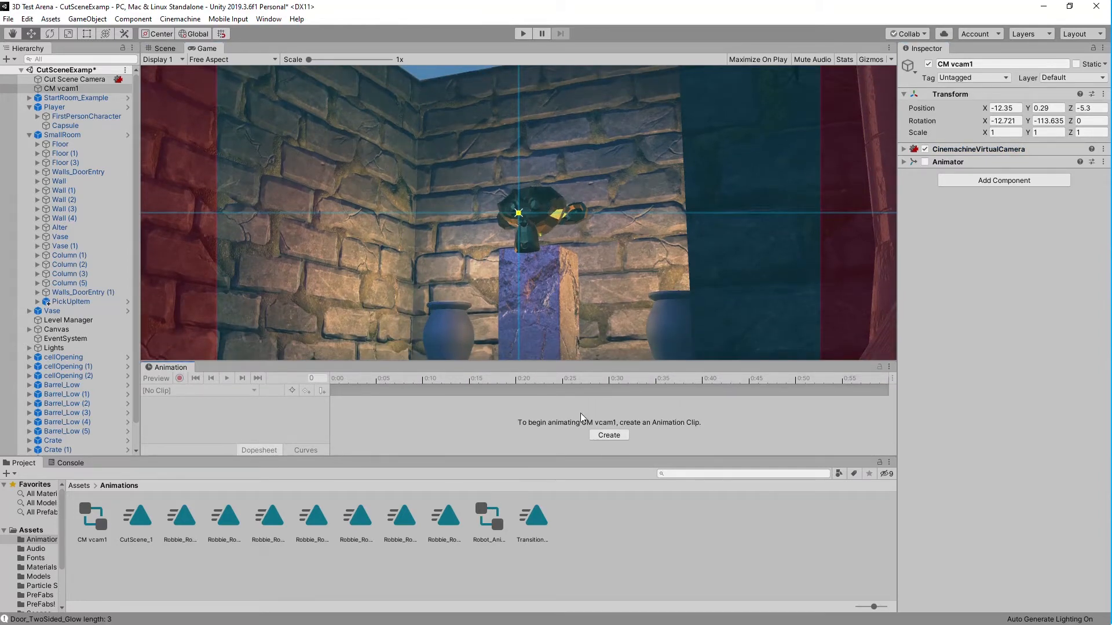
drag(576, 362, 578, 370)
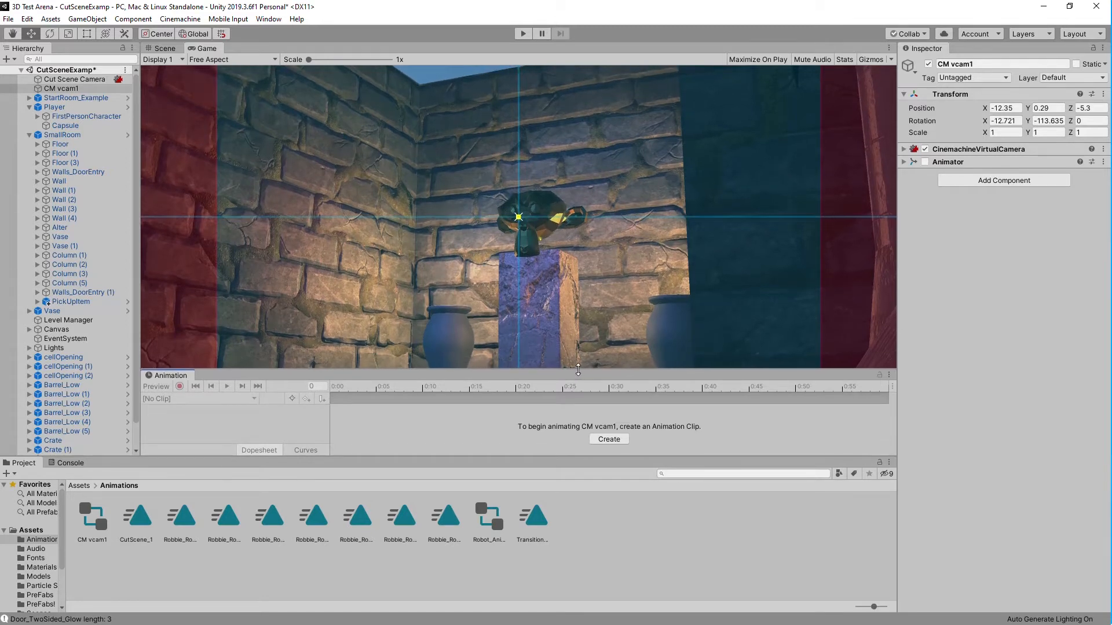
Step: Dock the Game view beside the Scene view above the Animation window, and adjust the sizes of the three views
click(211, 49)
drag(212, 50, 782, 185)
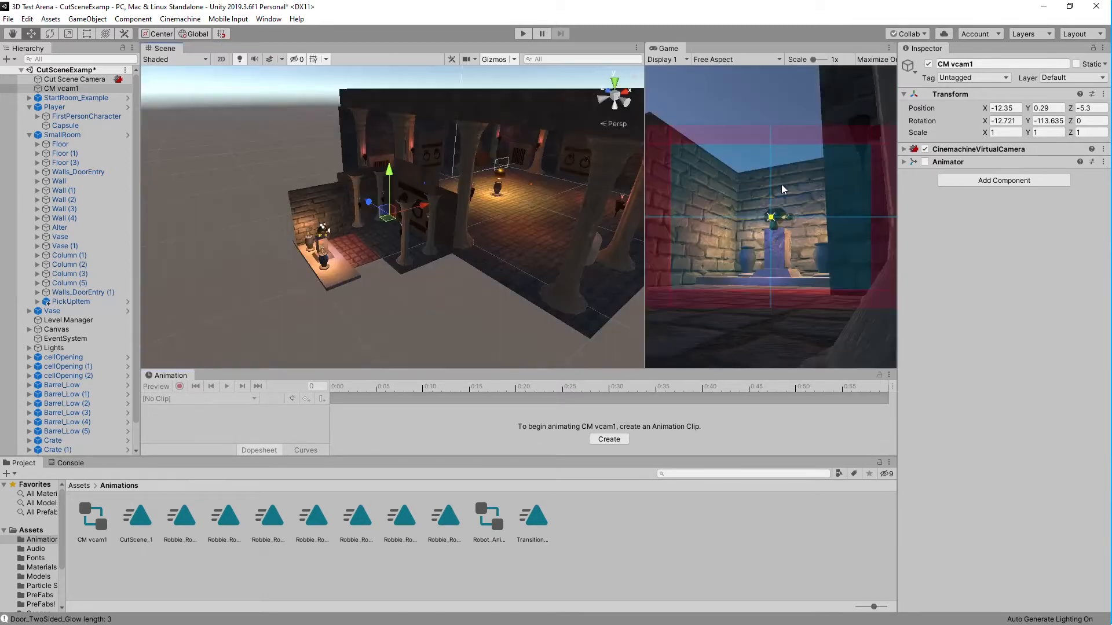
drag(644, 196, 478, 192)
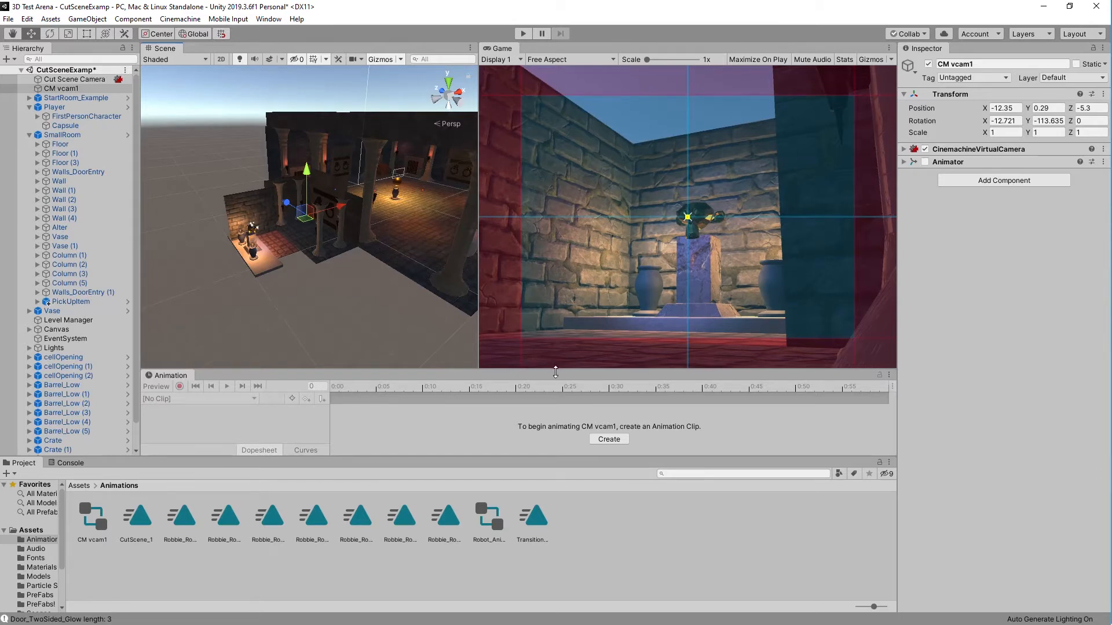
drag(556, 372, 553, 357)
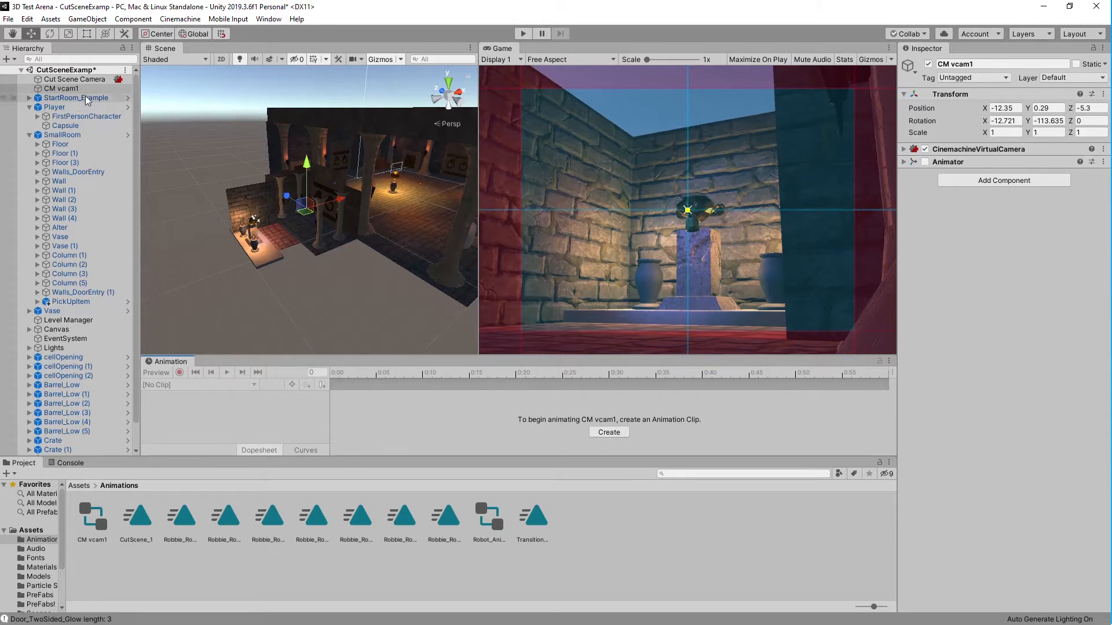
Step: Create an animation clip named CutScene_2 for CM vcam1 in the Animations folder
click(68, 89)
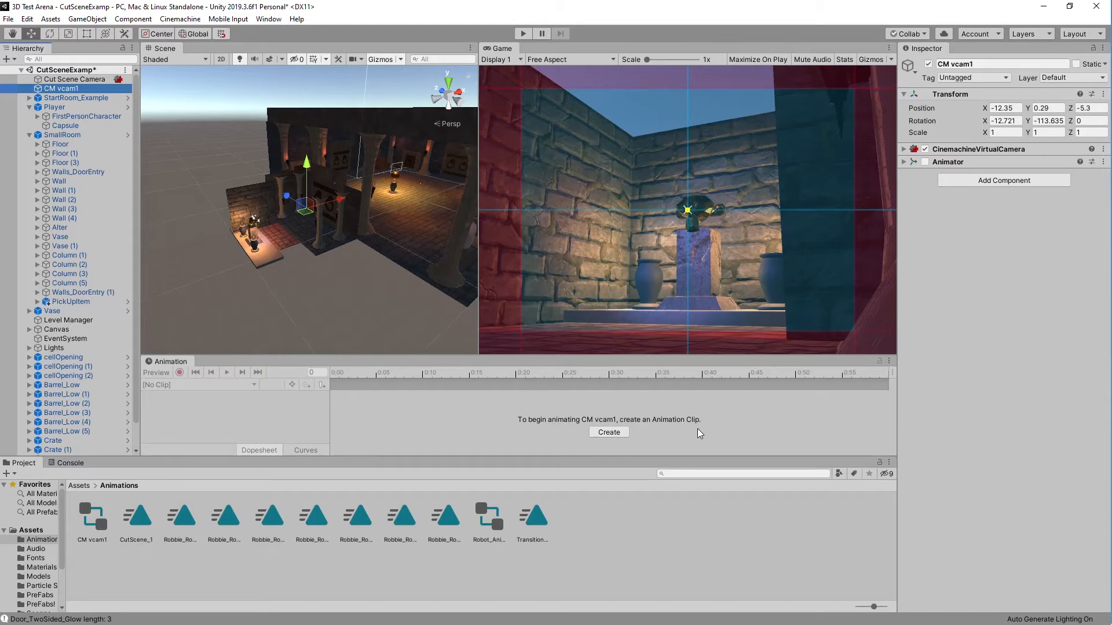
click(609, 432)
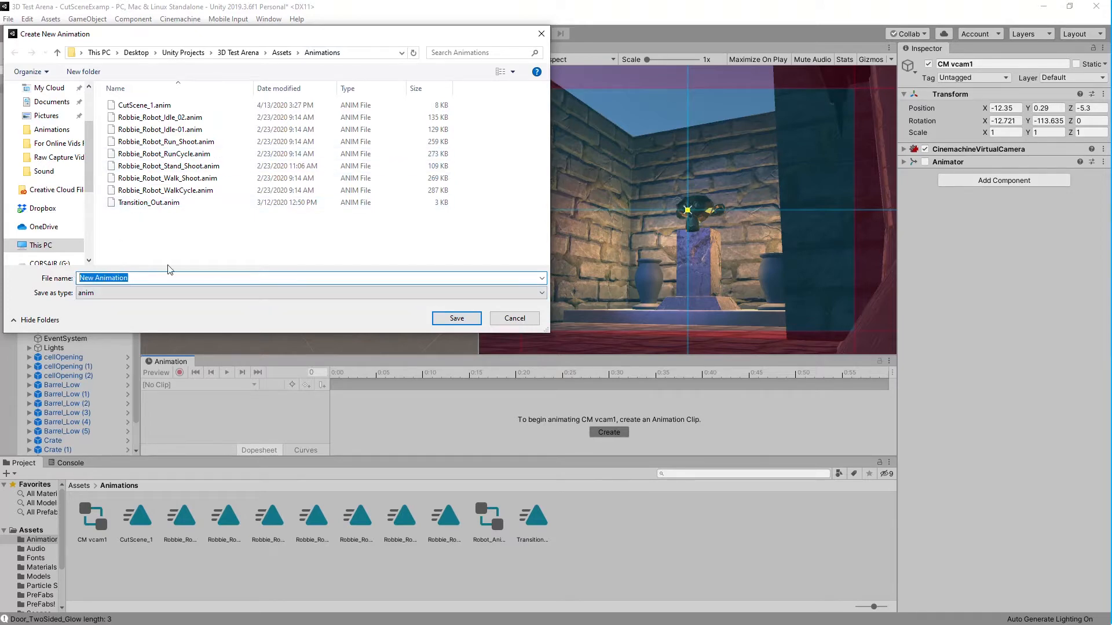
text(Cu)
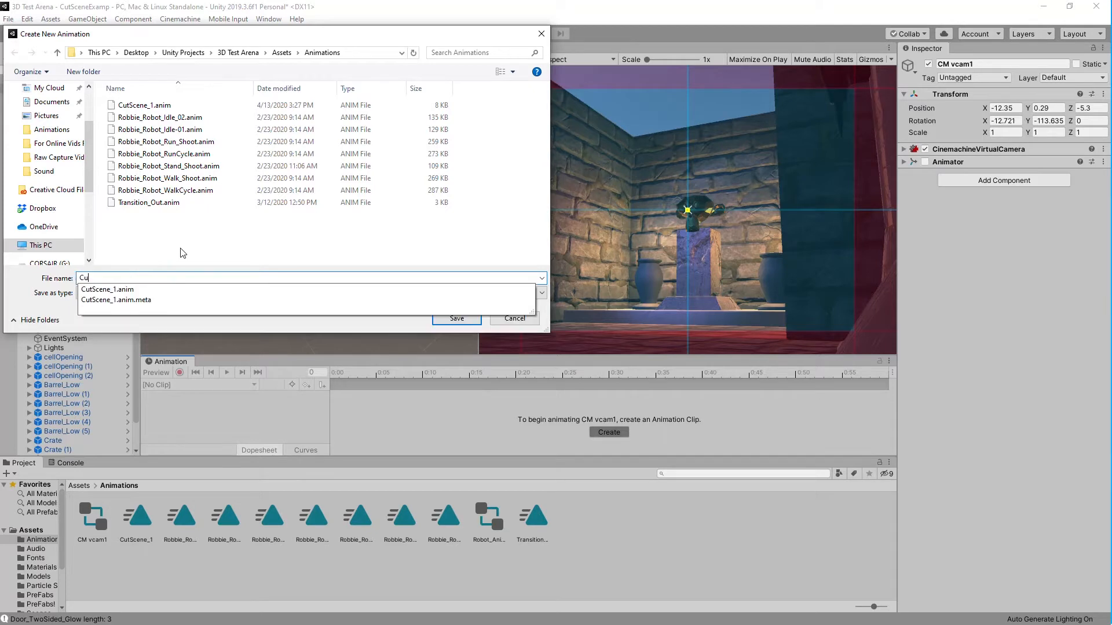
text(tScene_2)
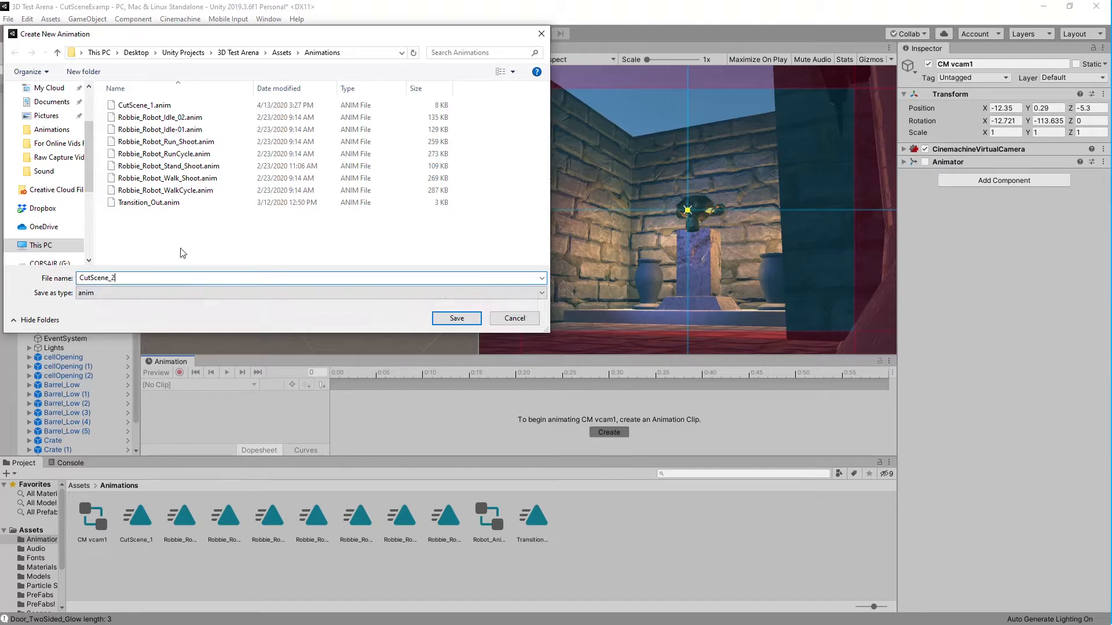
click(457, 319)
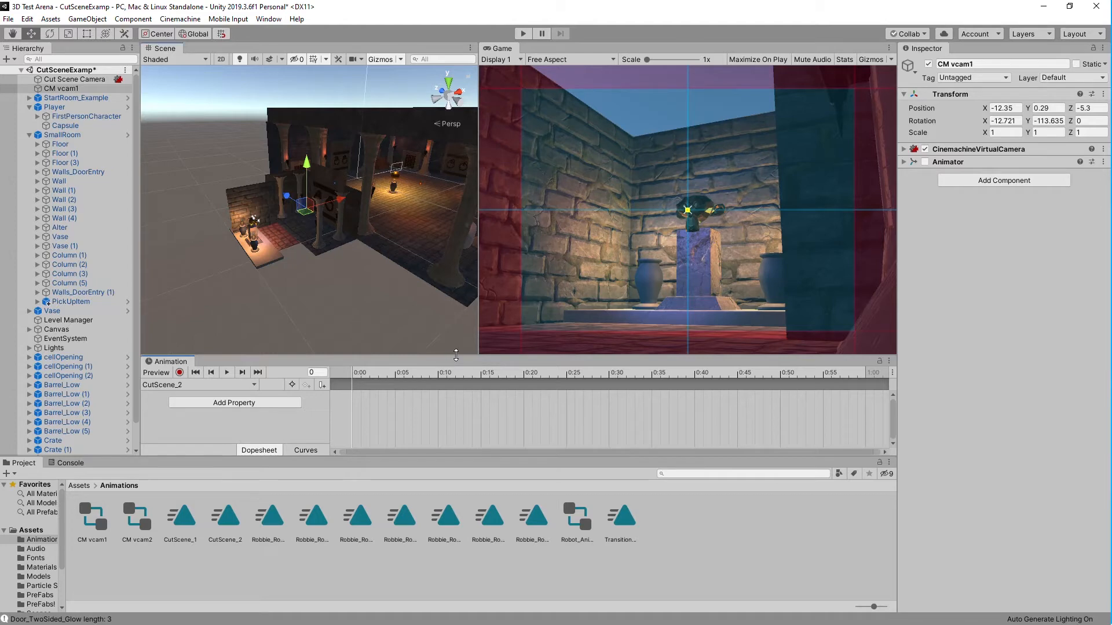
Step: Enlarge the Animation view slightly and add CM vcam1's Transform Position and Rotation as animated properties of CutScene_2
drag(456, 363, 458, 339)
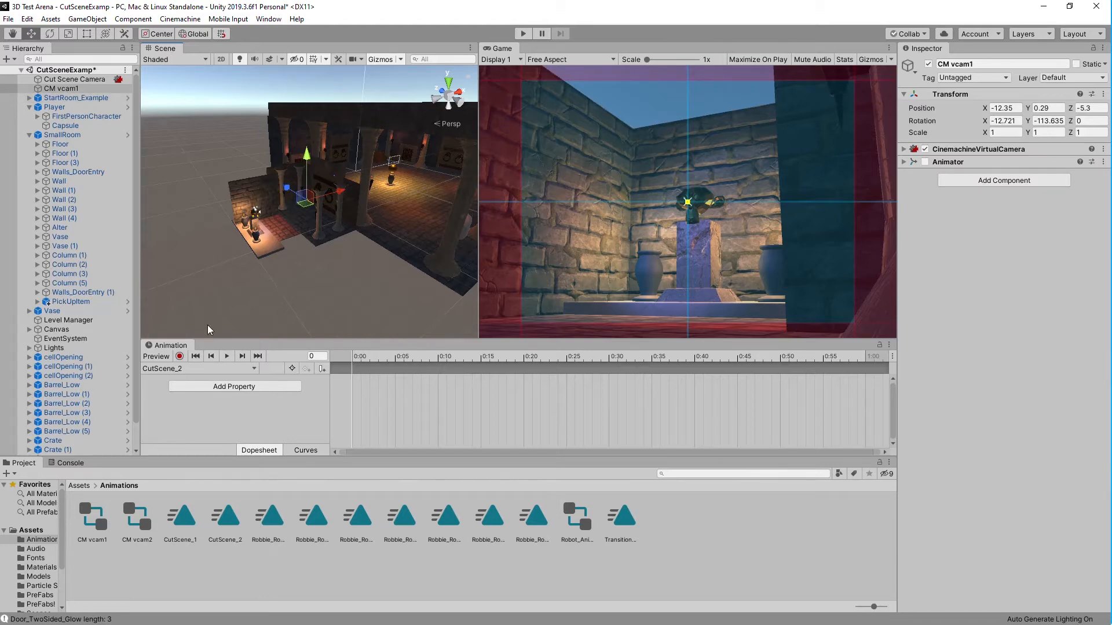
click(61, 90)
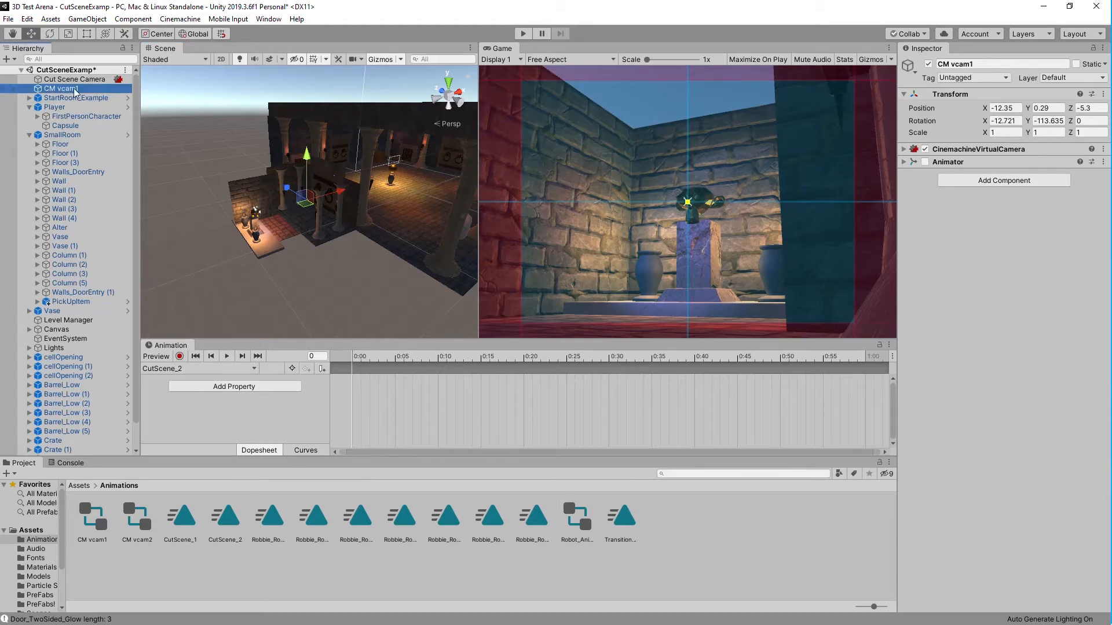
click(242, 387)
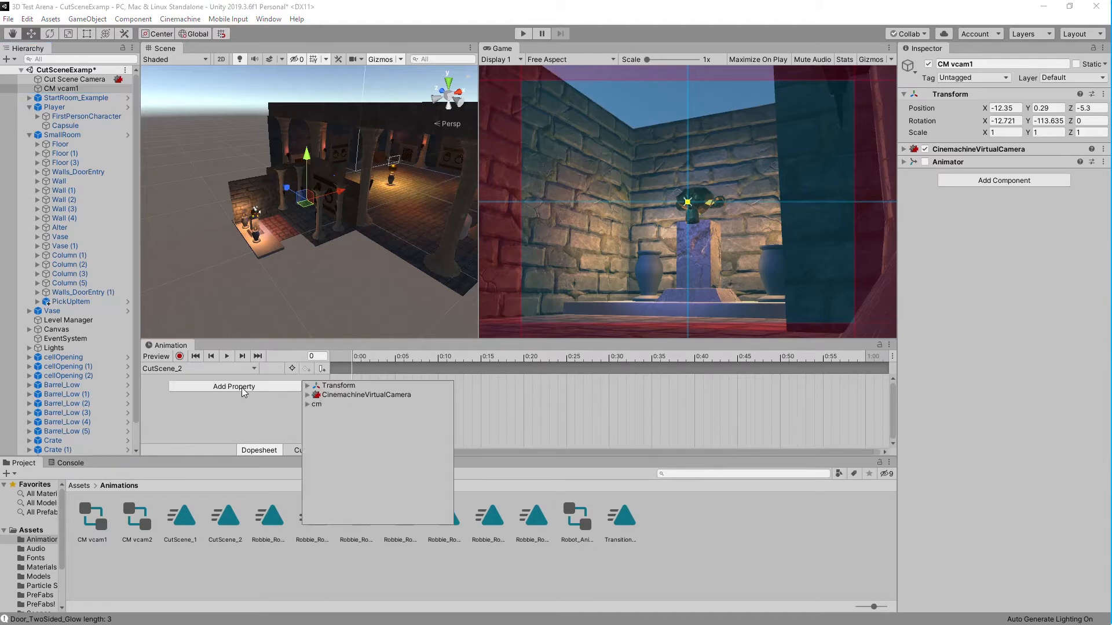
click(319, 386)
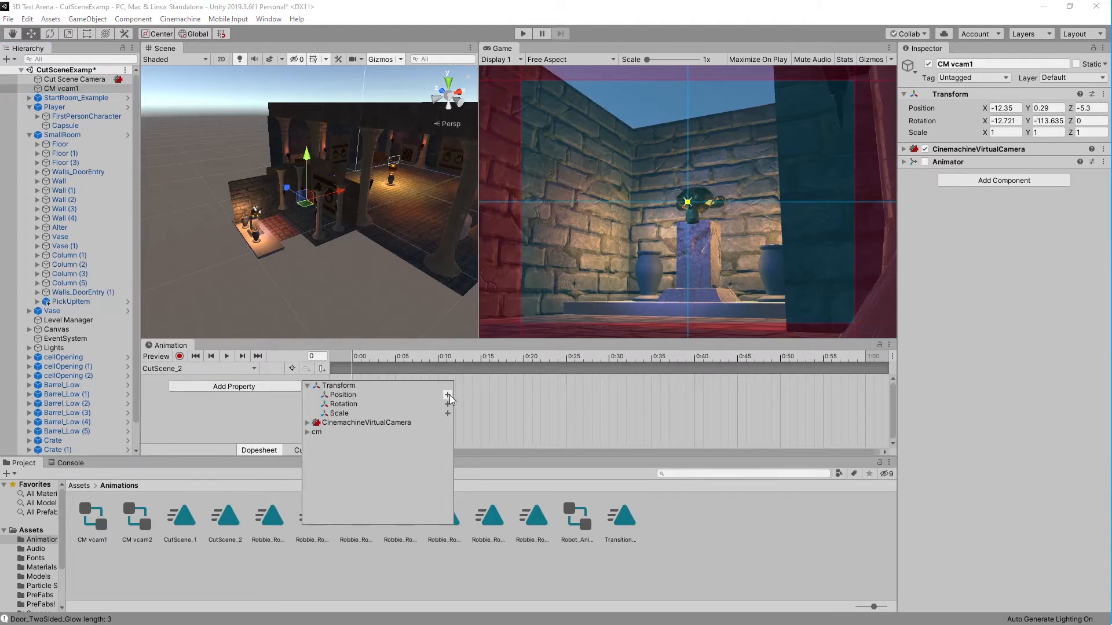
click(447, 395)
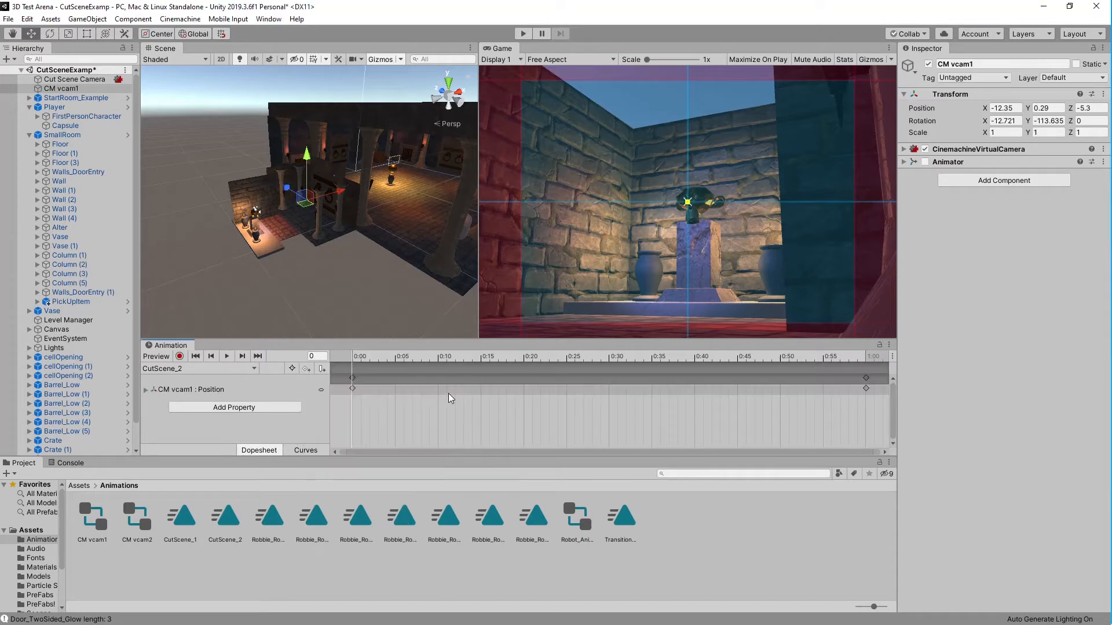
click(231, 409)
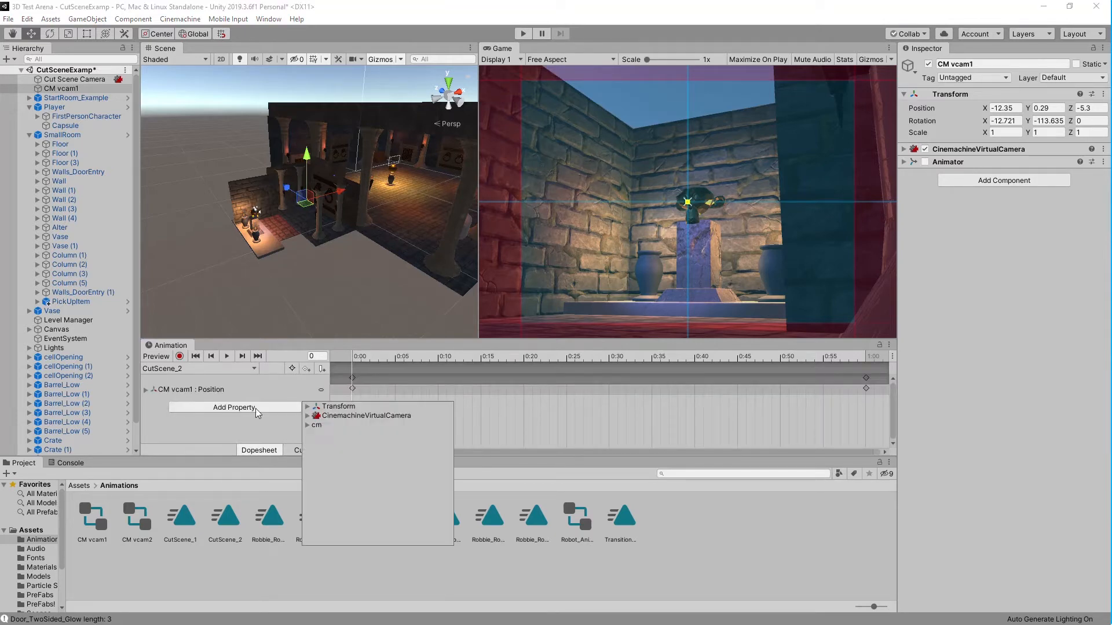
click(307, 407)
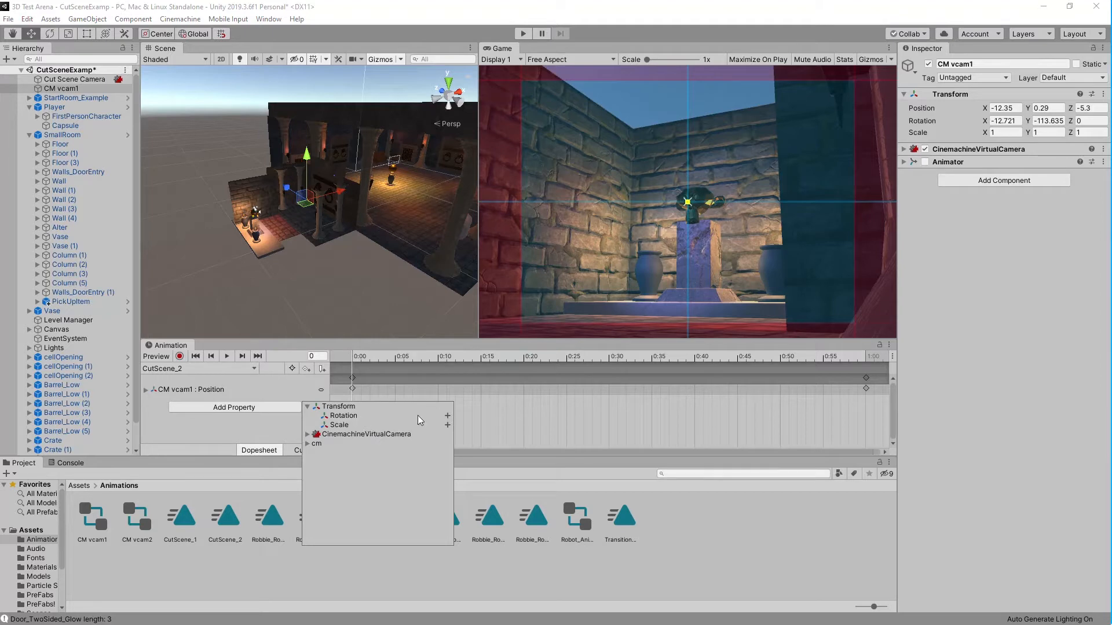
click(447, 417)
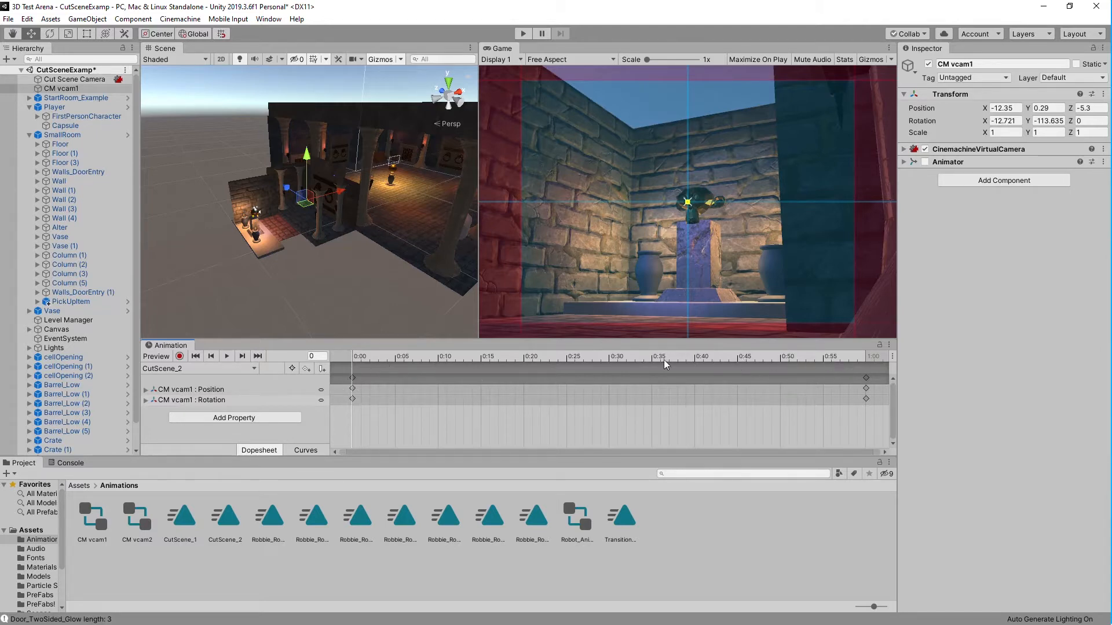
Step: Switch the animation timeline's ruler to frames, and return it to seconds
click(892, 356)
click(913, 374)
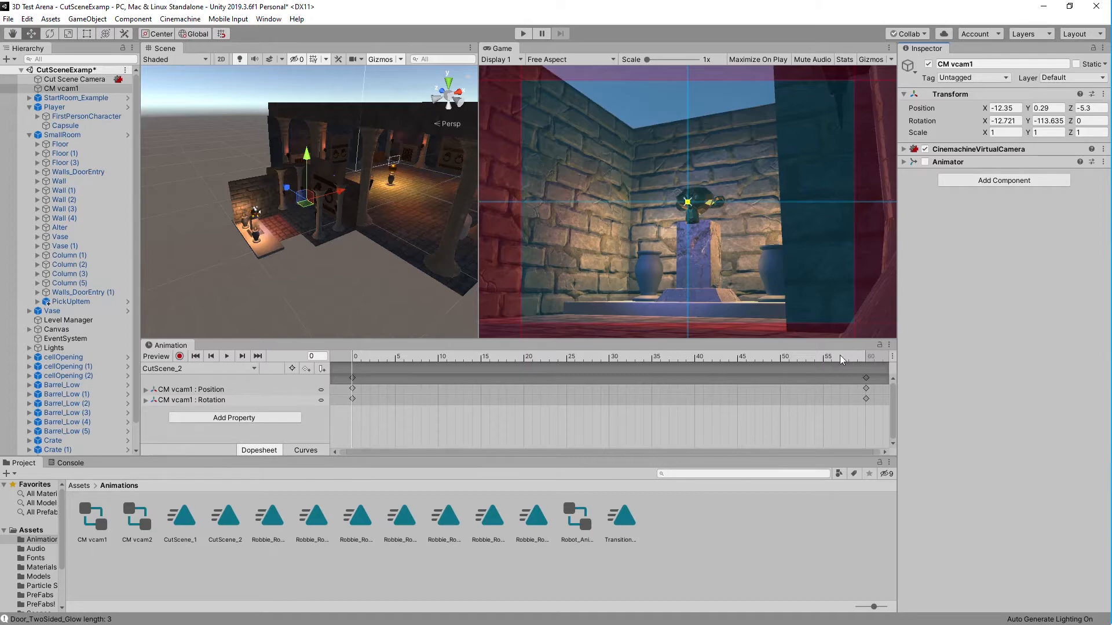
click(894, 357)
click(926, 366)
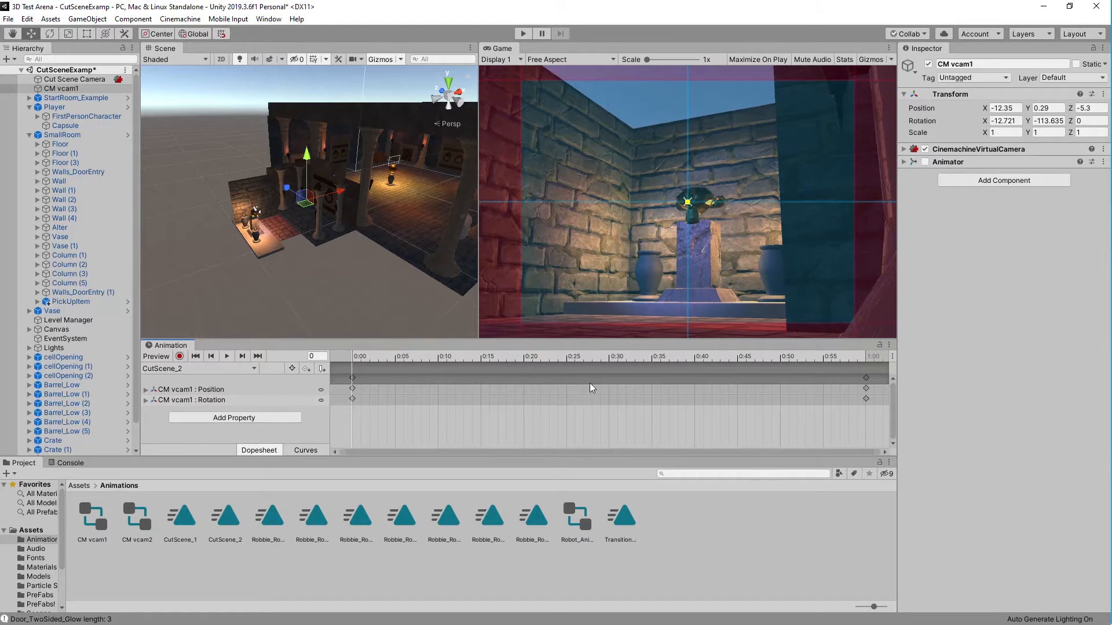
Step: Delete the Position and Rotation keyframes at 1:00 in the CutScene_2 clip
scroll(591, 383, down, 5)
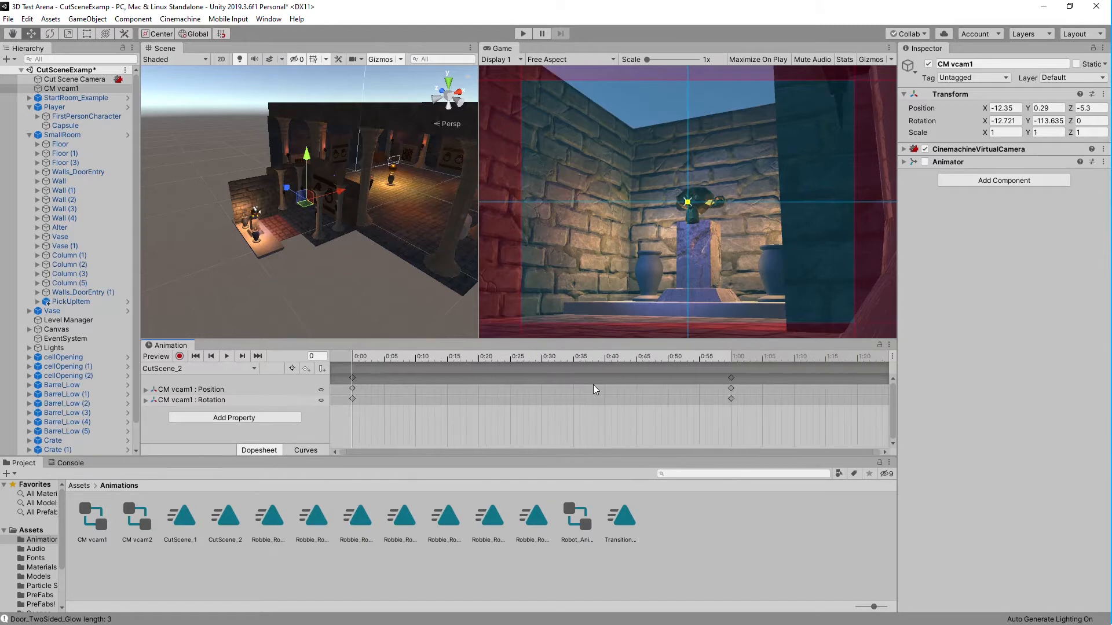
scroll(593, 385, down, 8)
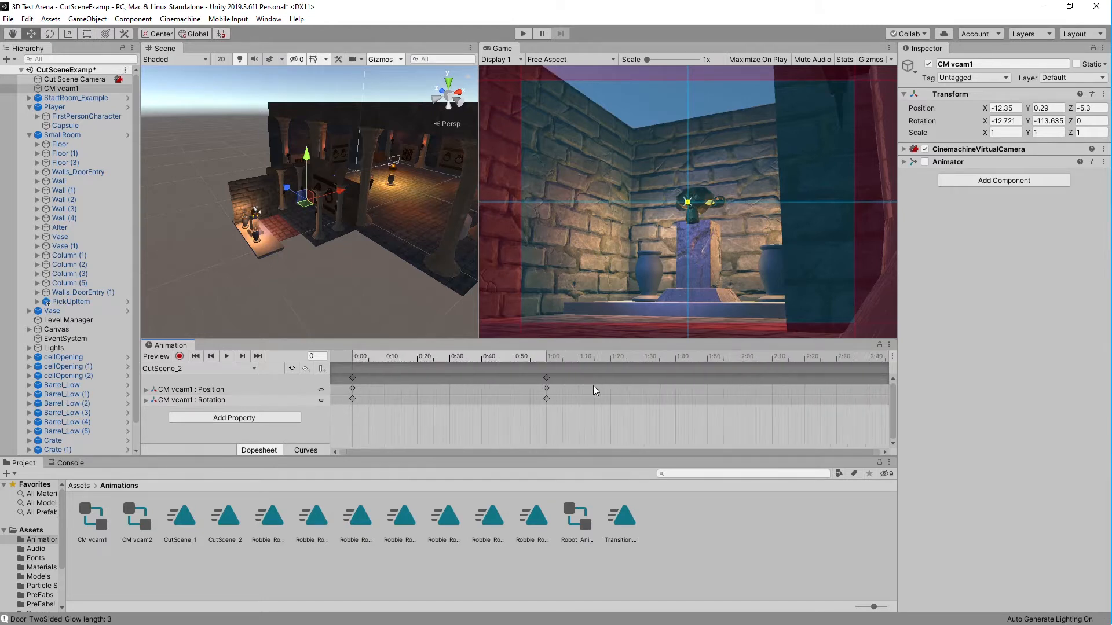
scroll(593, 386, down, 6)
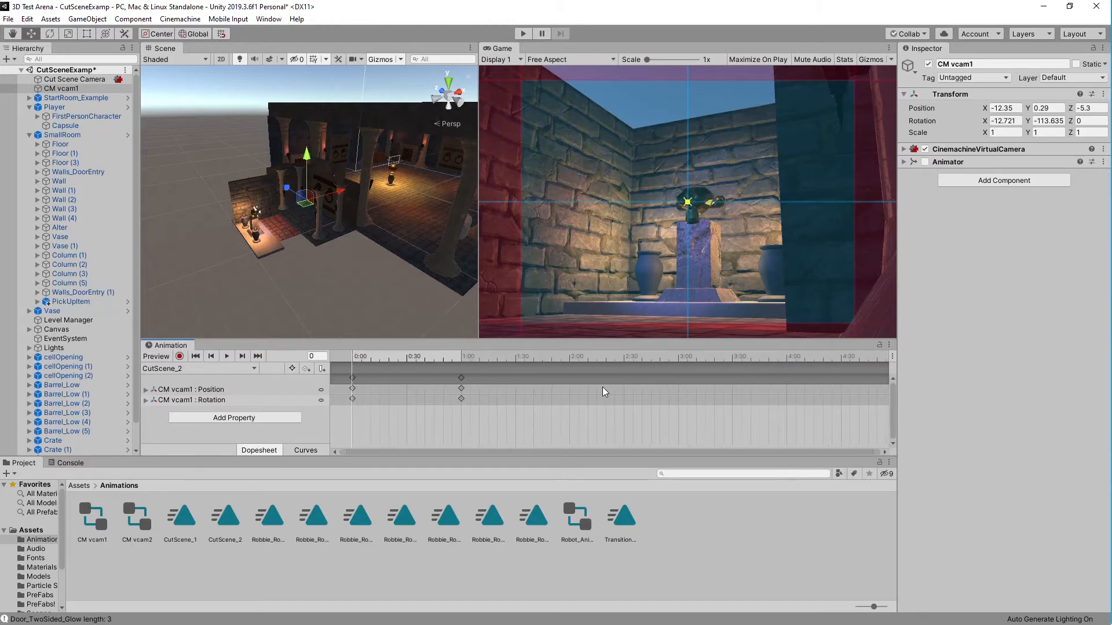
scroll(602, 392, down, 1)
scroll(600, 387, down, 3)
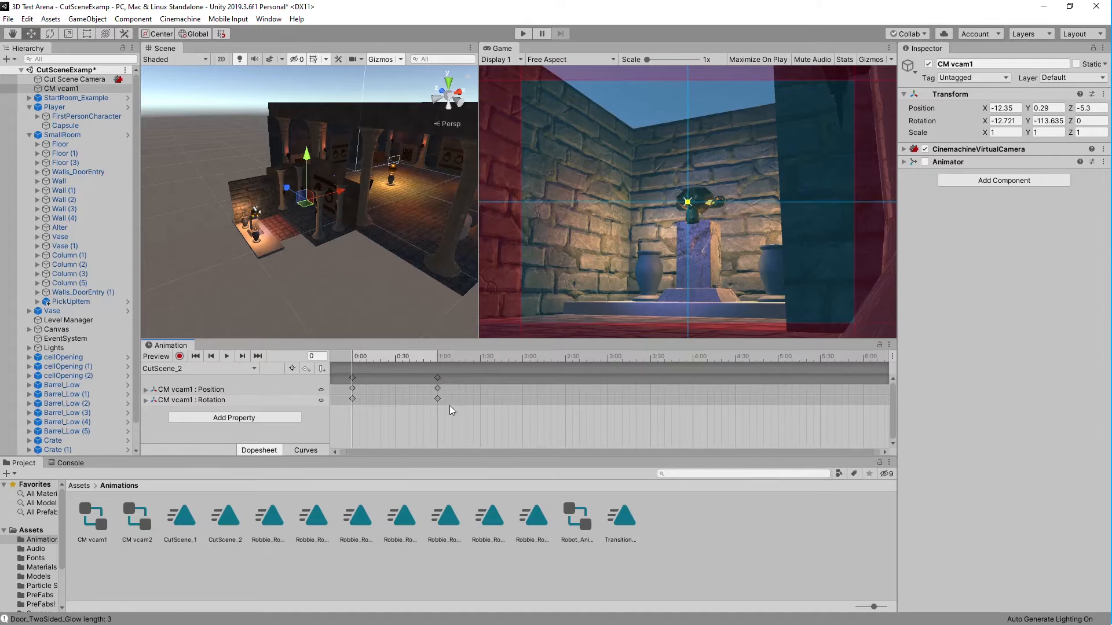
click(437, 379)
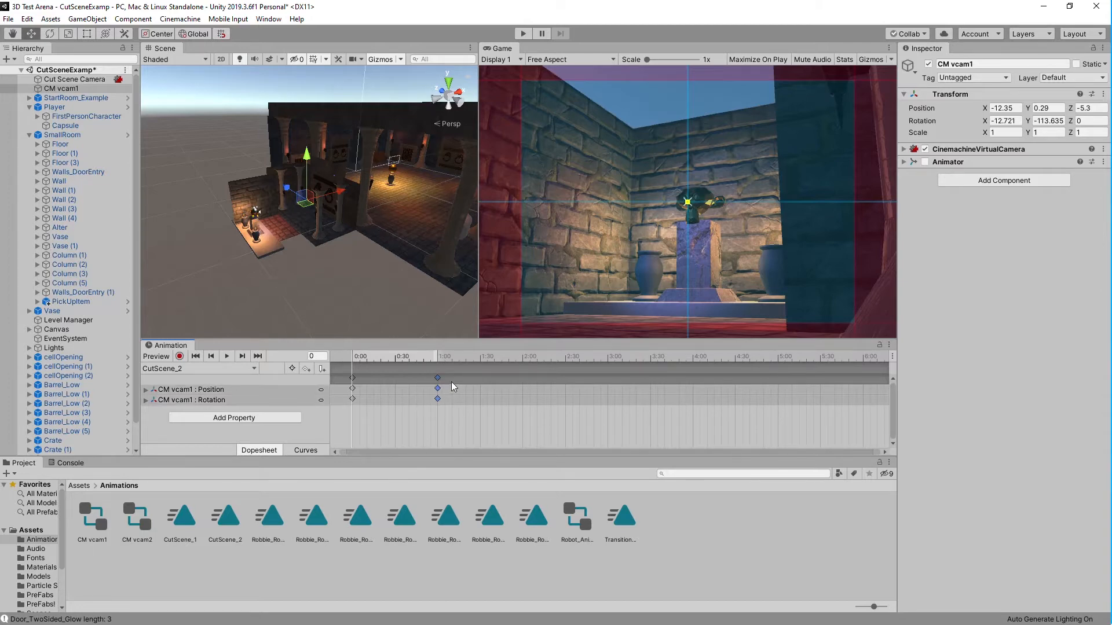
key(Delete)
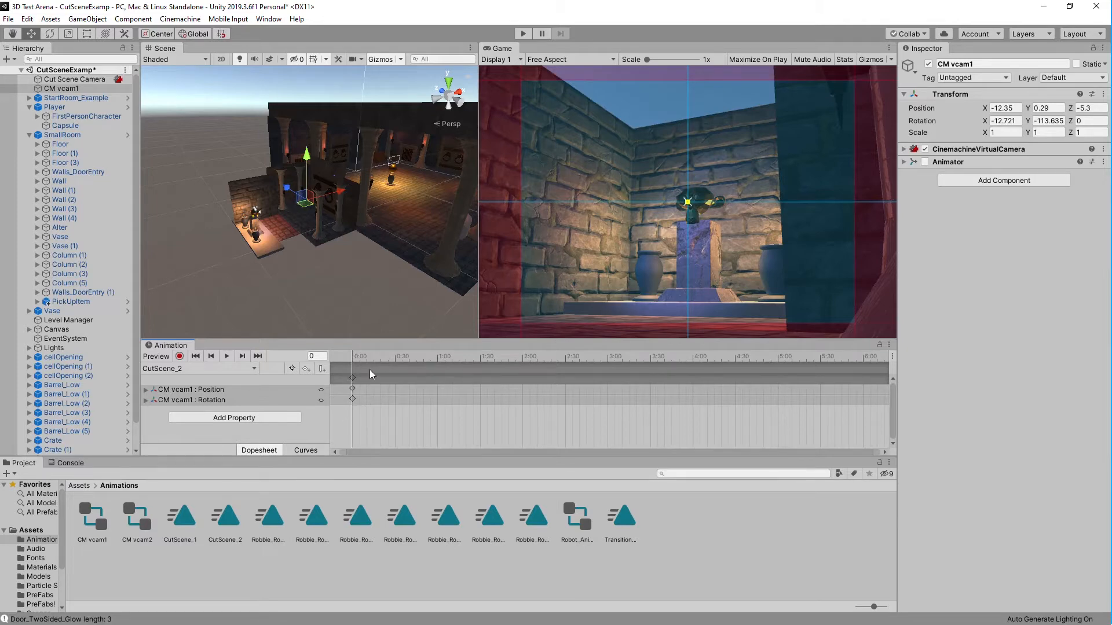
Step: Select CM vcam1's Position and Rotation tracks, and place the animation playhead at frame 241, near 4:00
click(354, 378)
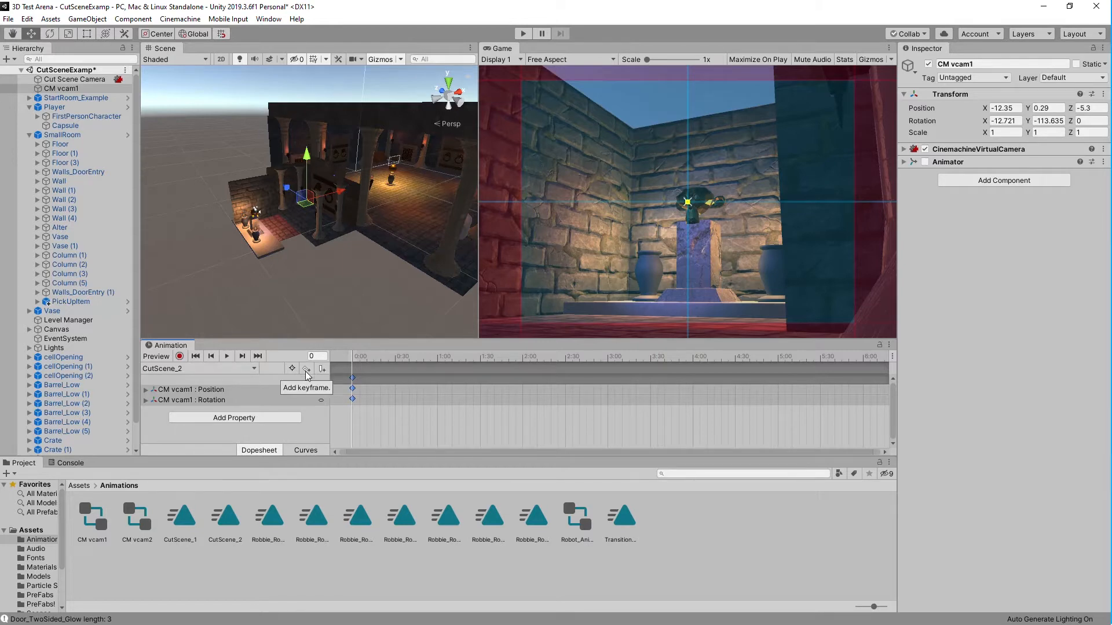
click(213, 389)
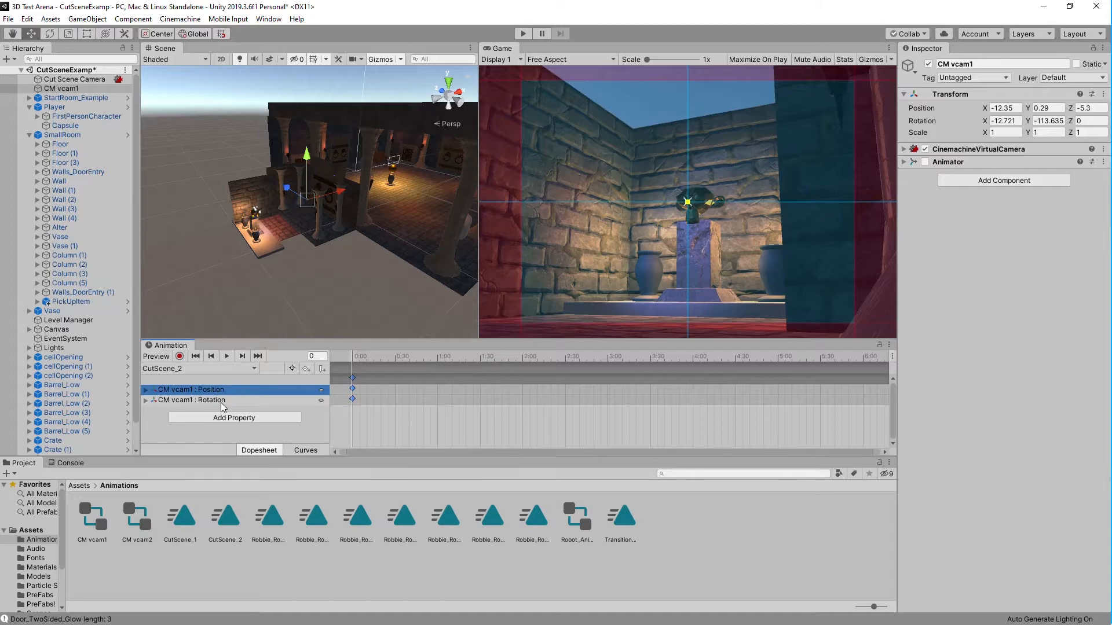
shift+click(220, 401)
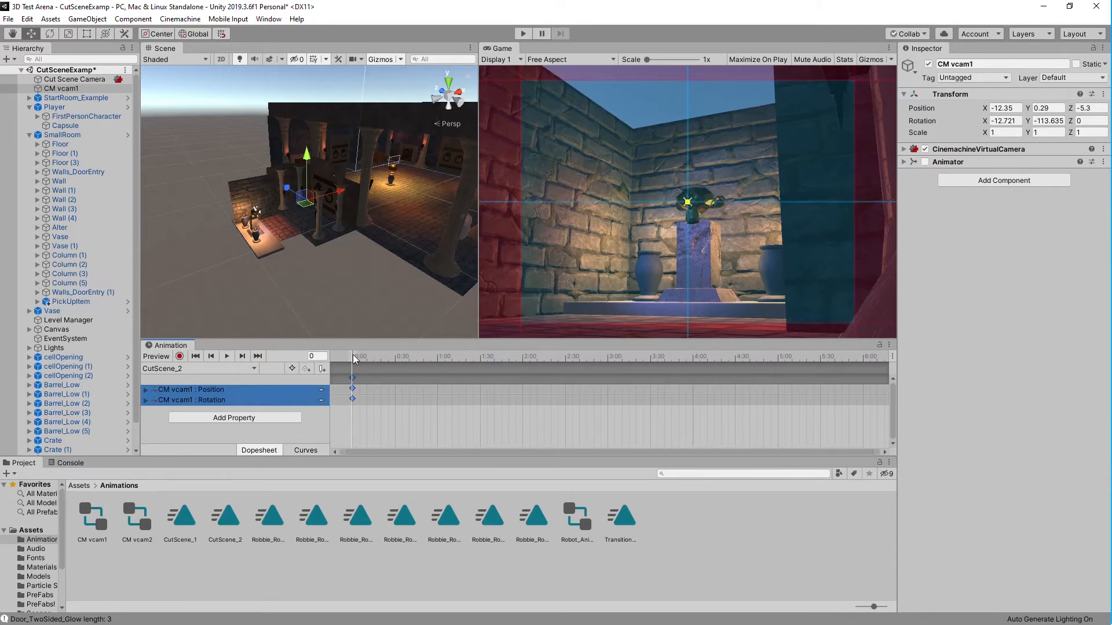
drag(353, 357, 863, 381)
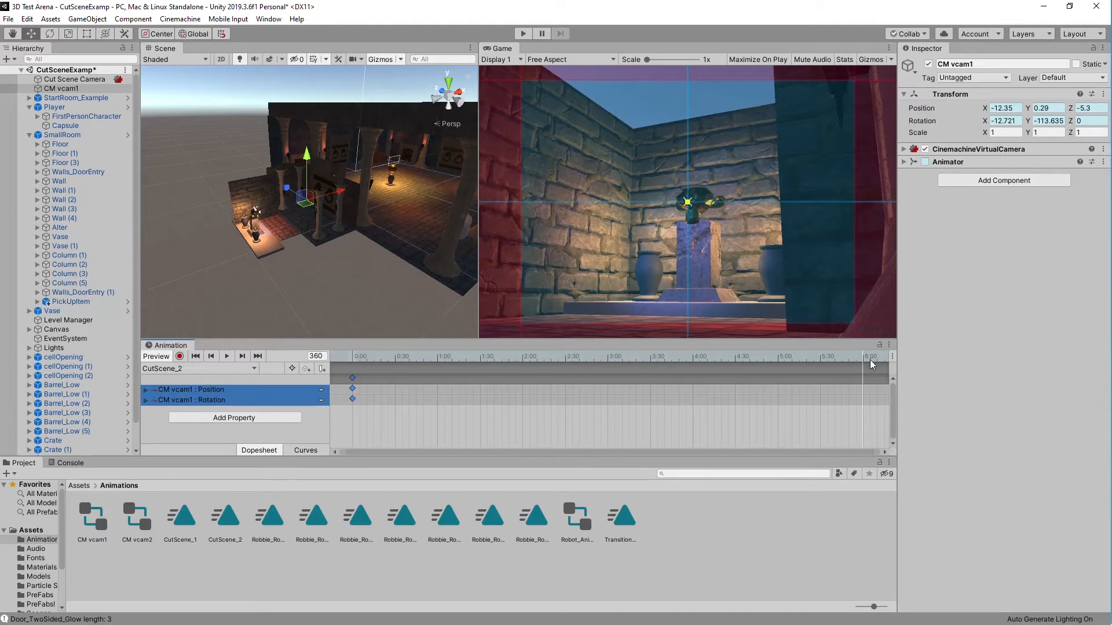
drag(863, 357, 695, 394)
Step: Move CM vcam1 close to the pick-up item in the small room, to about X -17.23, Y 2.56, Z -9.53
right_drag(262, 174, 458, 213)
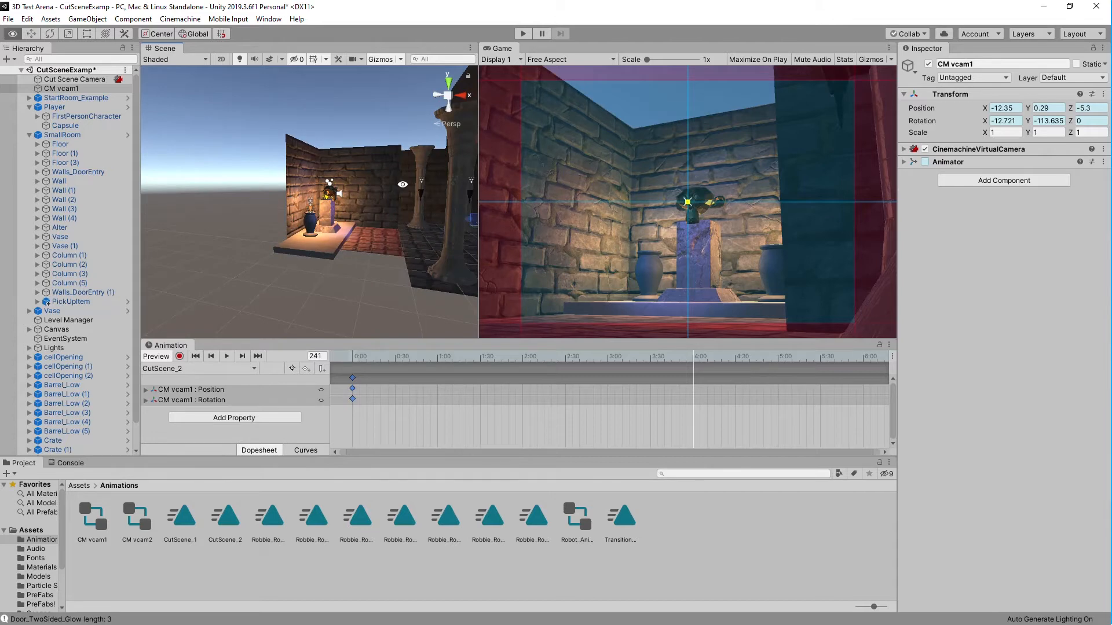
alt+drag(393, 174, 322, 257)
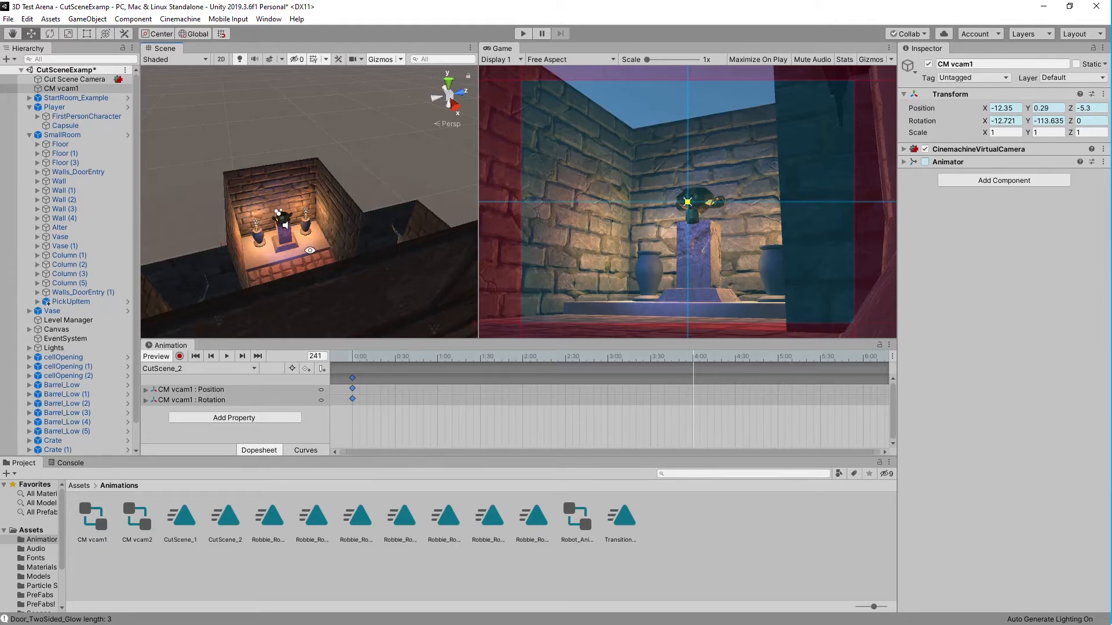
alt+drag(310, 250, 412, 221)
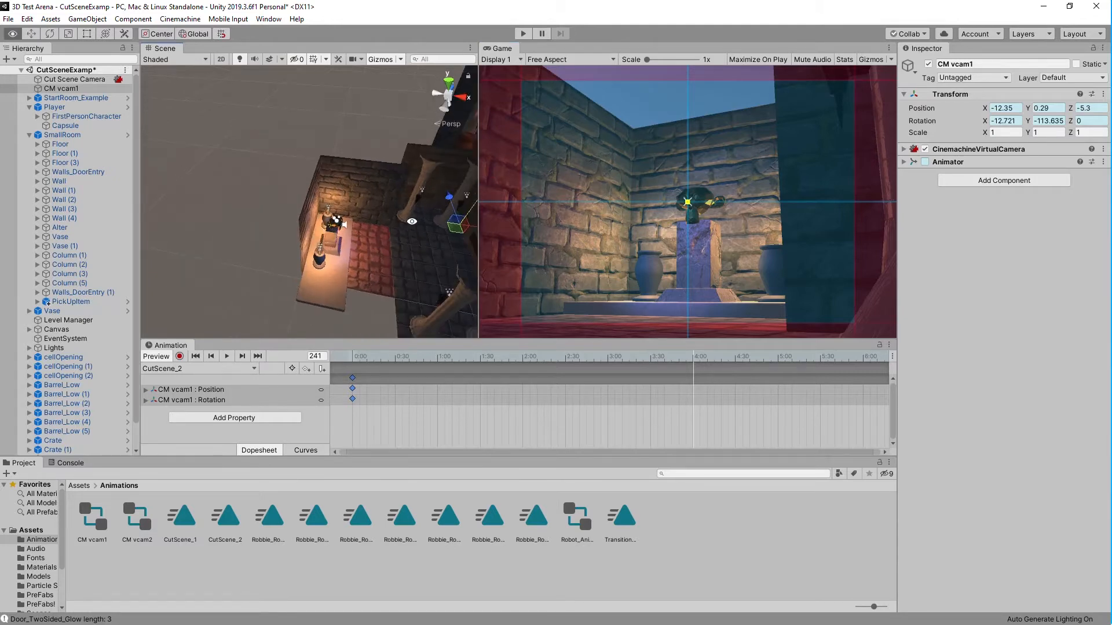
alt+middle_drag(394, 209, 302, 176)
alt+middle_drag(364, 197, 344, 224)
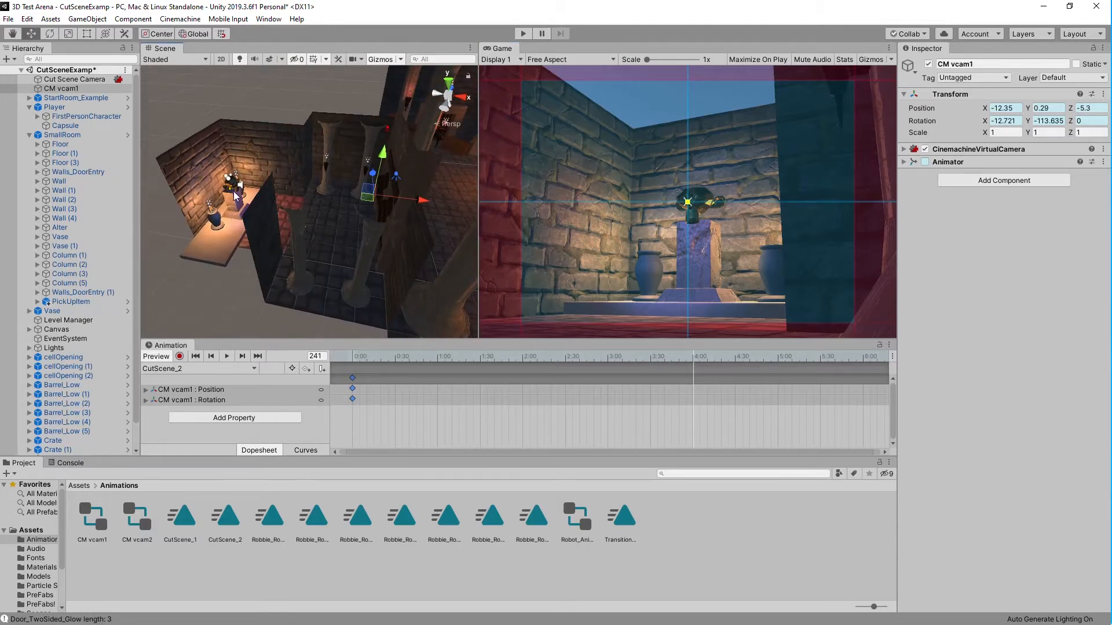
click(78, 88)
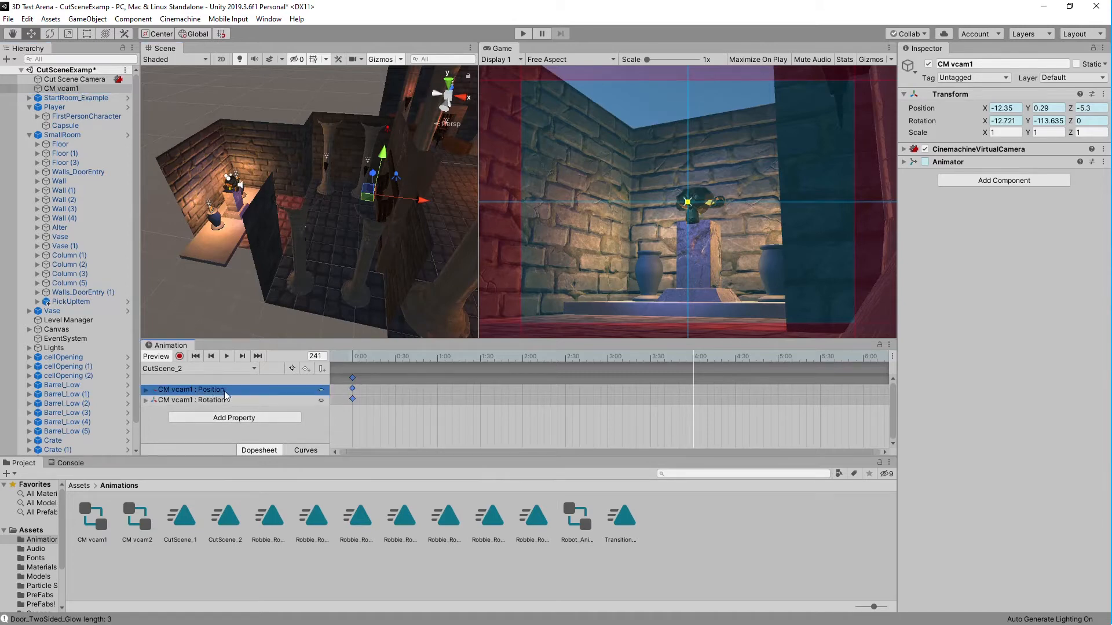
shift+click(209, 401)
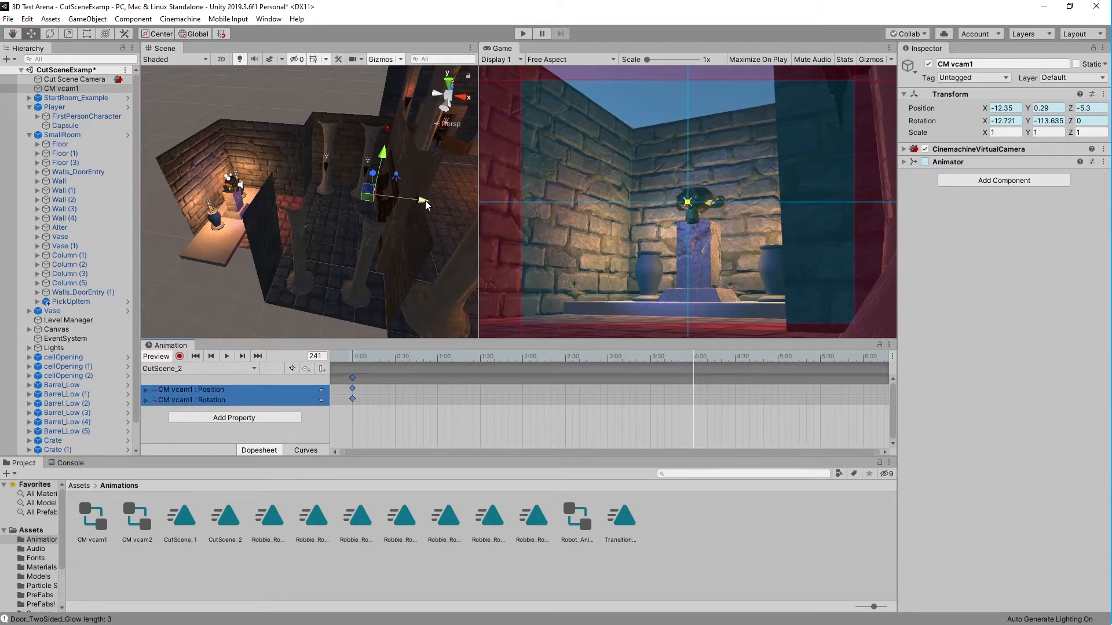
drag(425, 200, 325, 211)
drag(273, 134, 274, 179)
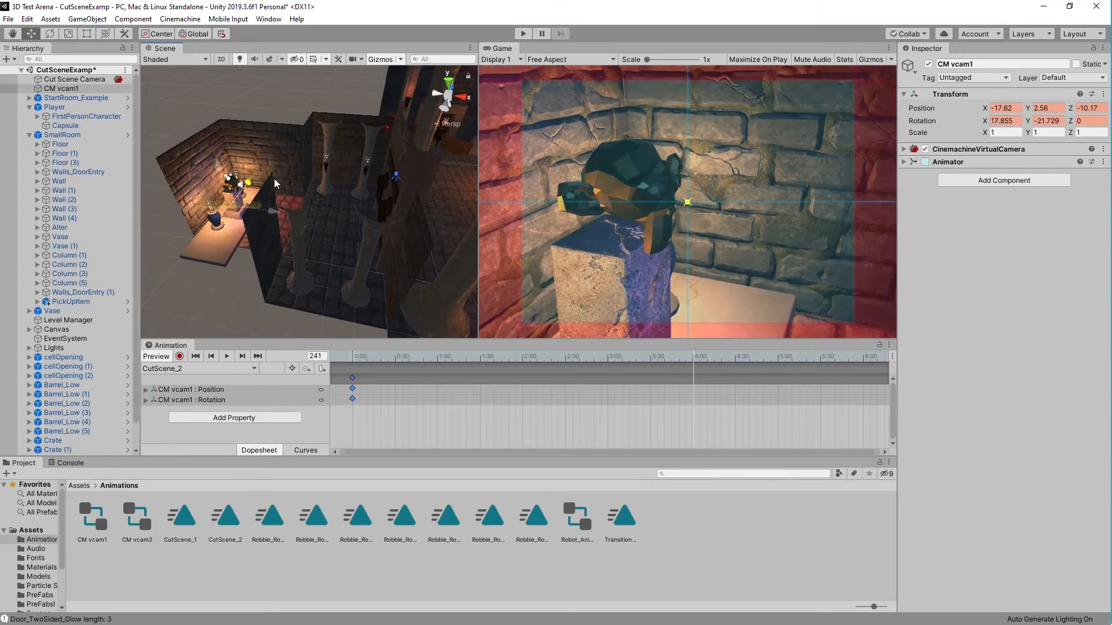
drag(275, 178, 275, 179)
drag(280, 210, 296, 181)
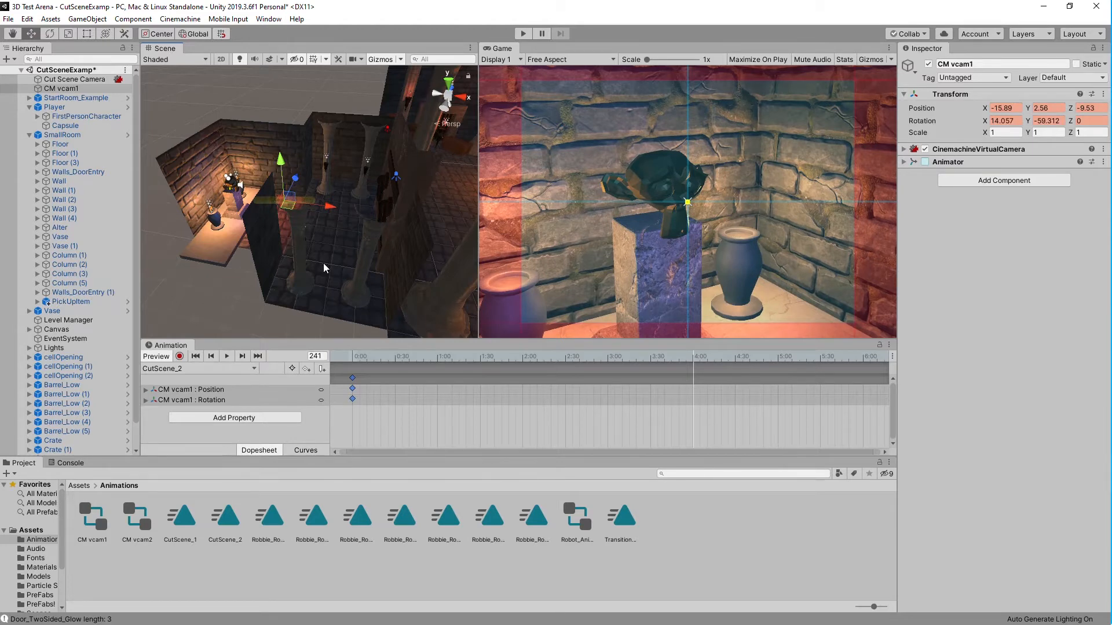
drag(328, 207, 292, 207)
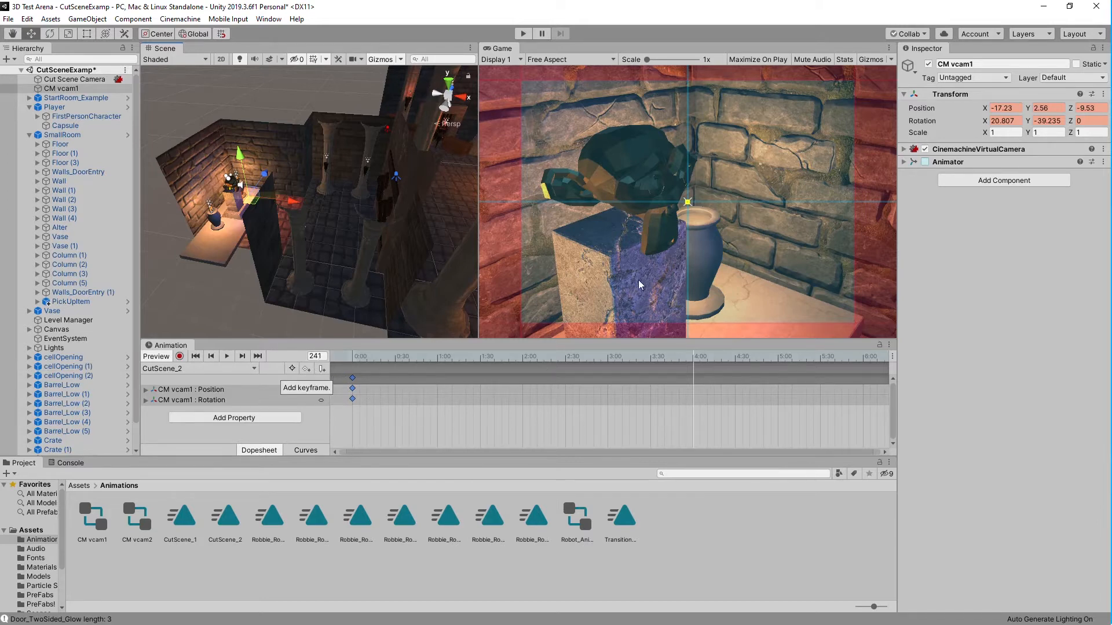
Step: Add keyframes for CM vcam1's Position and Rotation at frame 241
click(217, 387)
shift+click(215, 398)
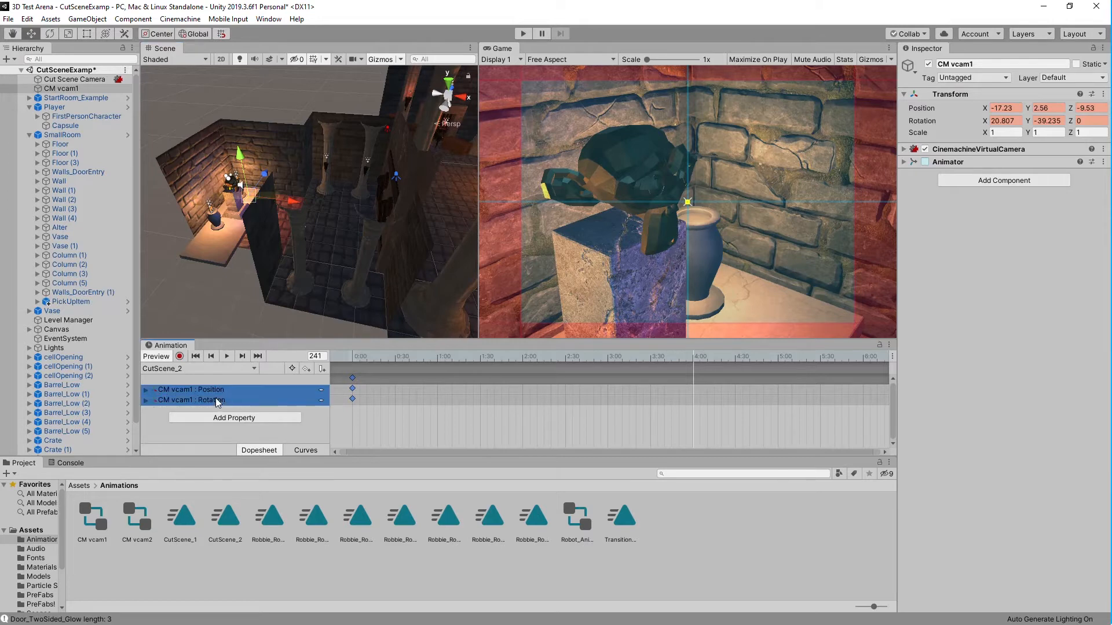
click(307, 369)
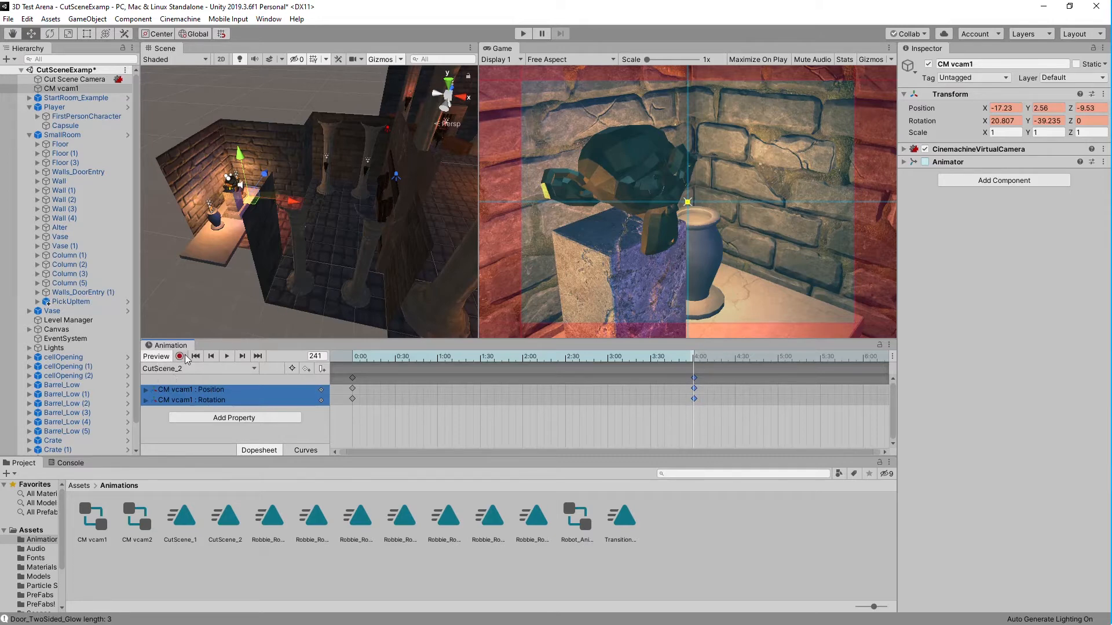
click(307, 371)
Step: At frame 90, turn on keyframe recording and move CM vcam1 along its X axis to about -15.61
drag(691, 356, 481, 377)
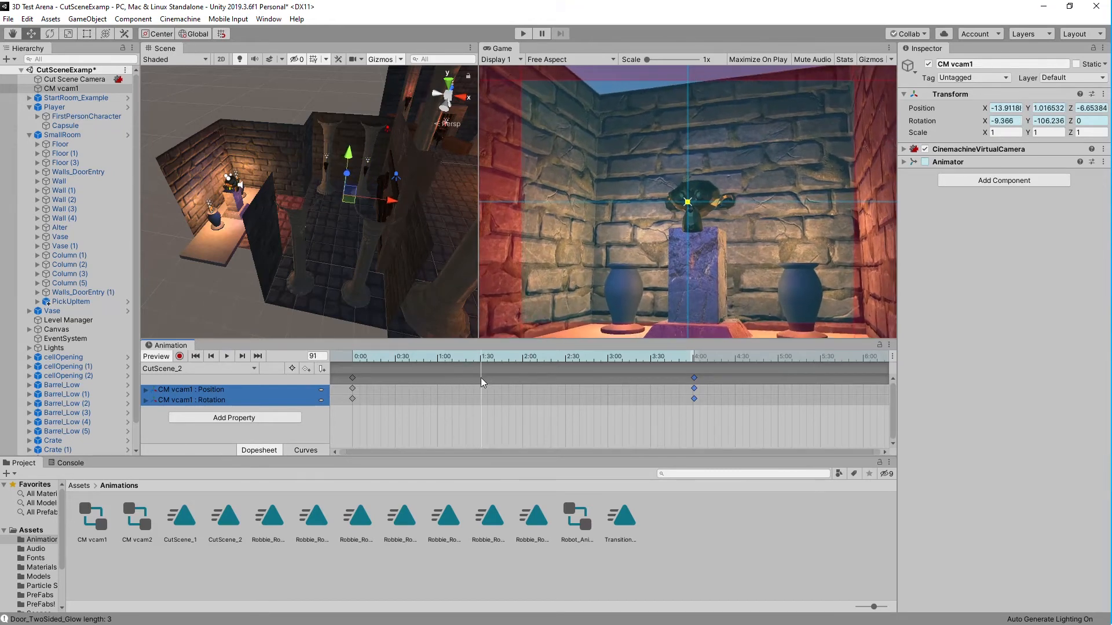
key(comma)
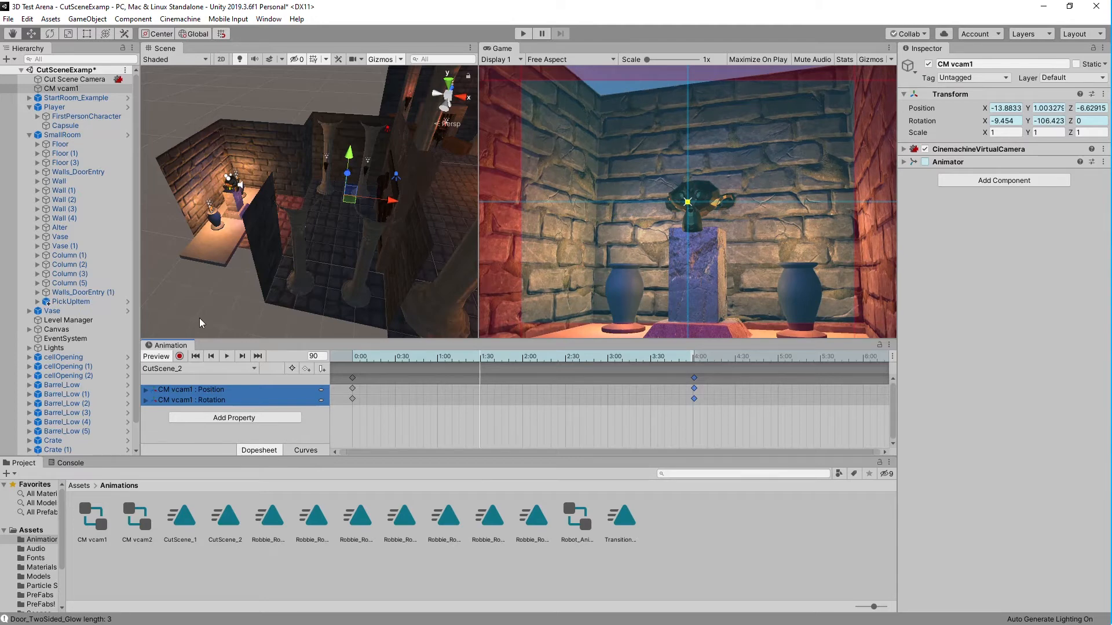
click(179, 356)
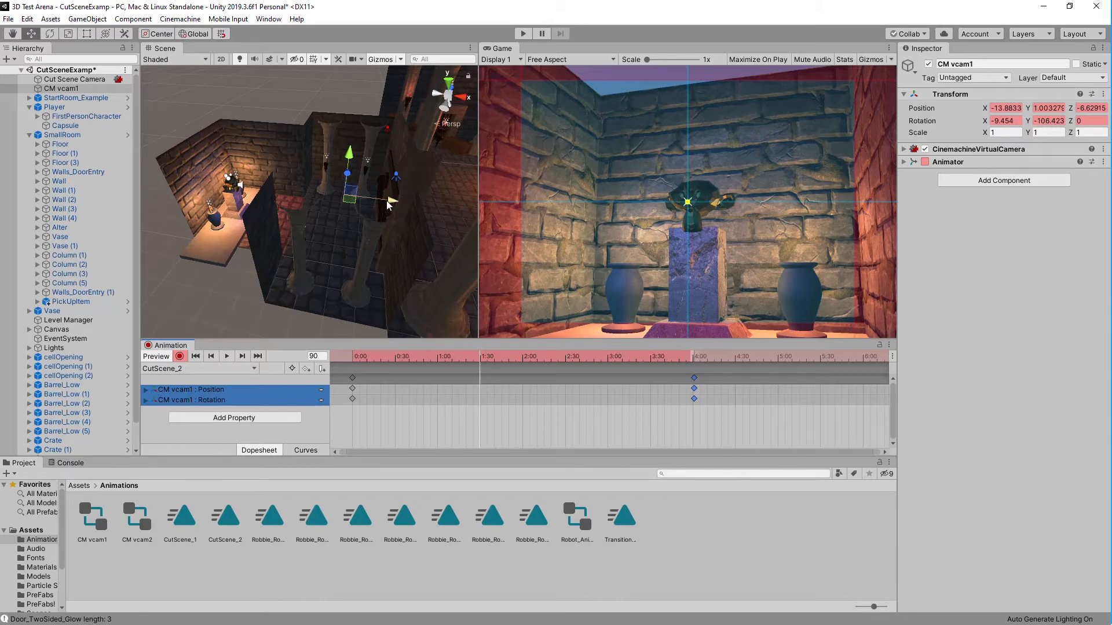
drag(392, 204, 355, 207)
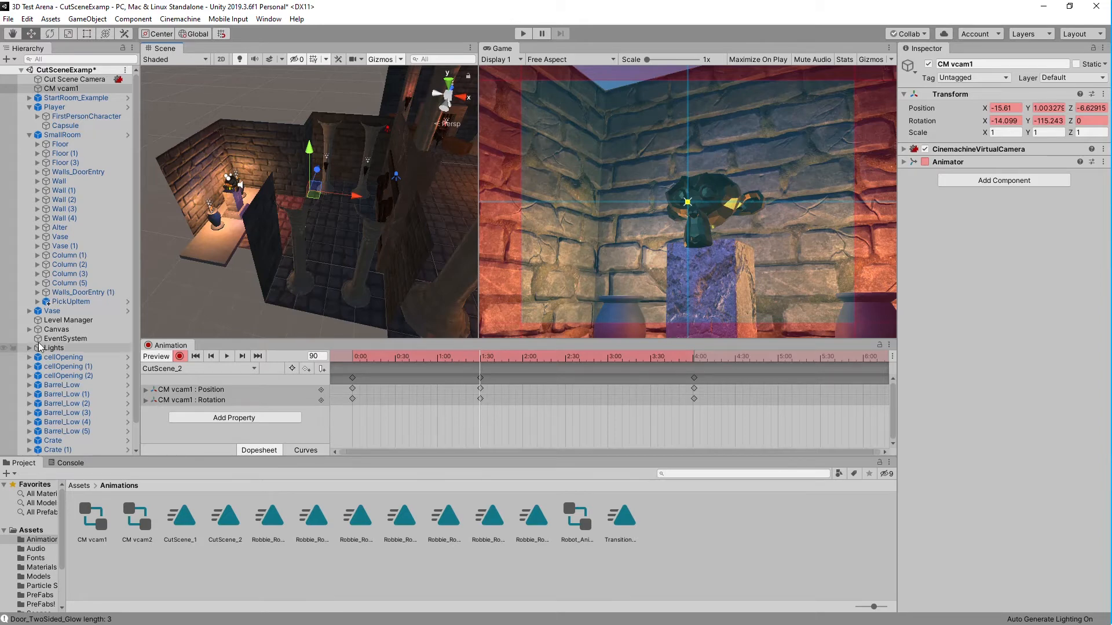
Step: Stop keyframe recording, return the CutScene_2 playhead to frame 0, and close the Animation window
click(179, 356)
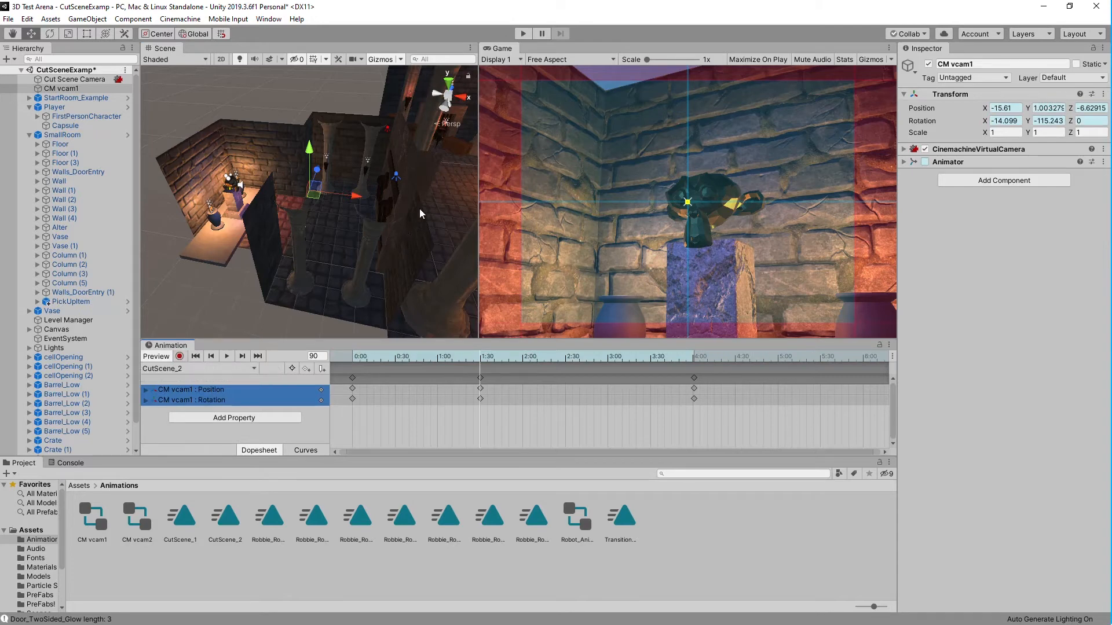
drag(474, 360, 344, 380)
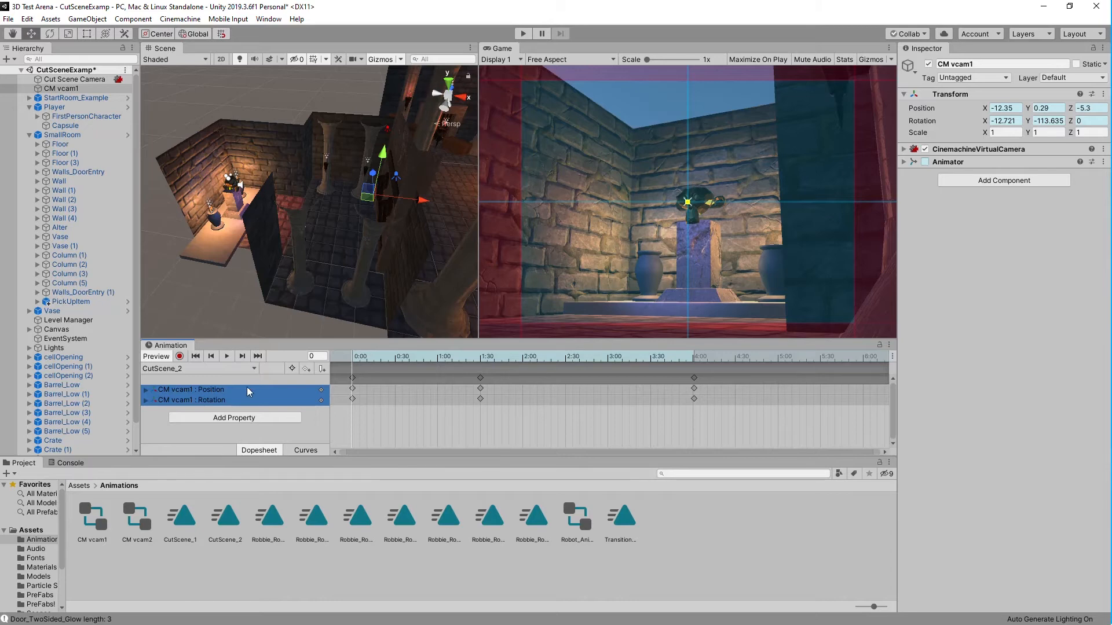
click(152, 425)
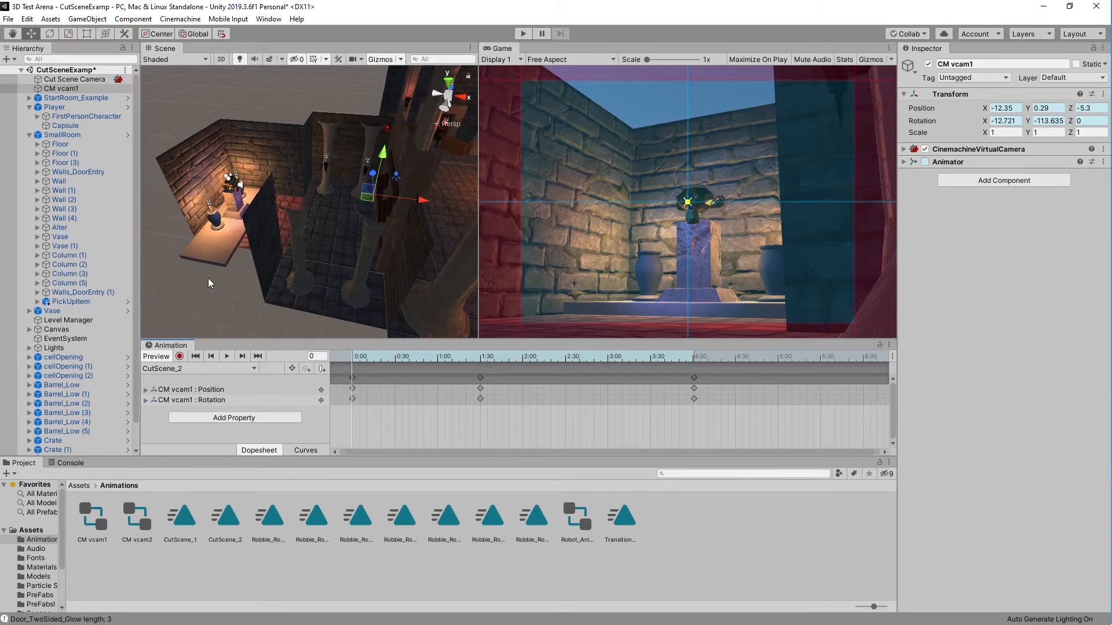
right_click(179, 349)
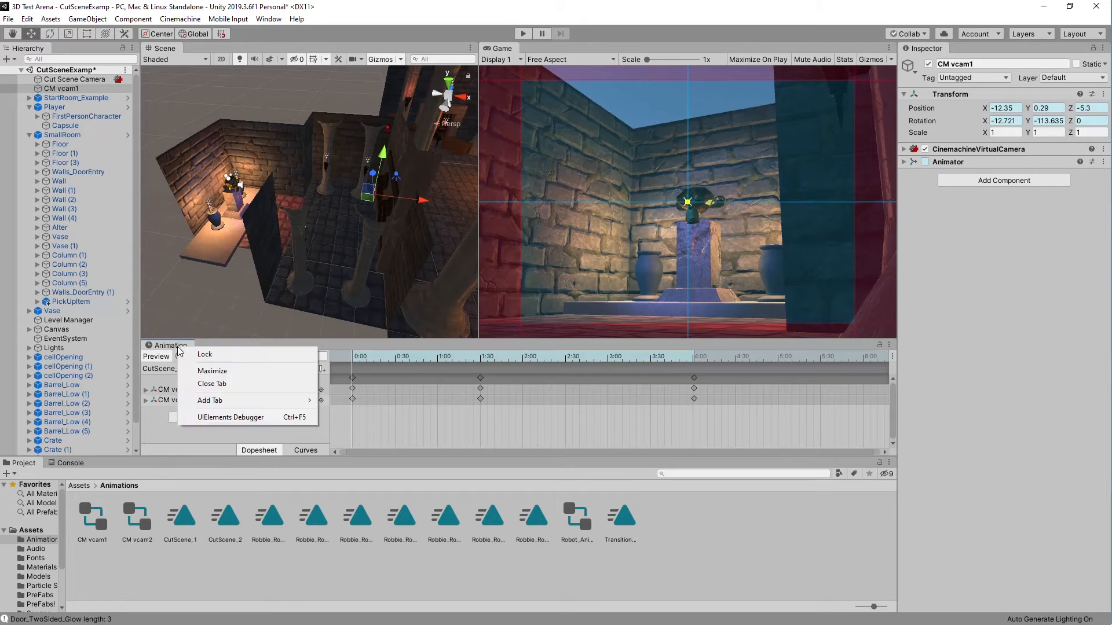
click(221, 385)
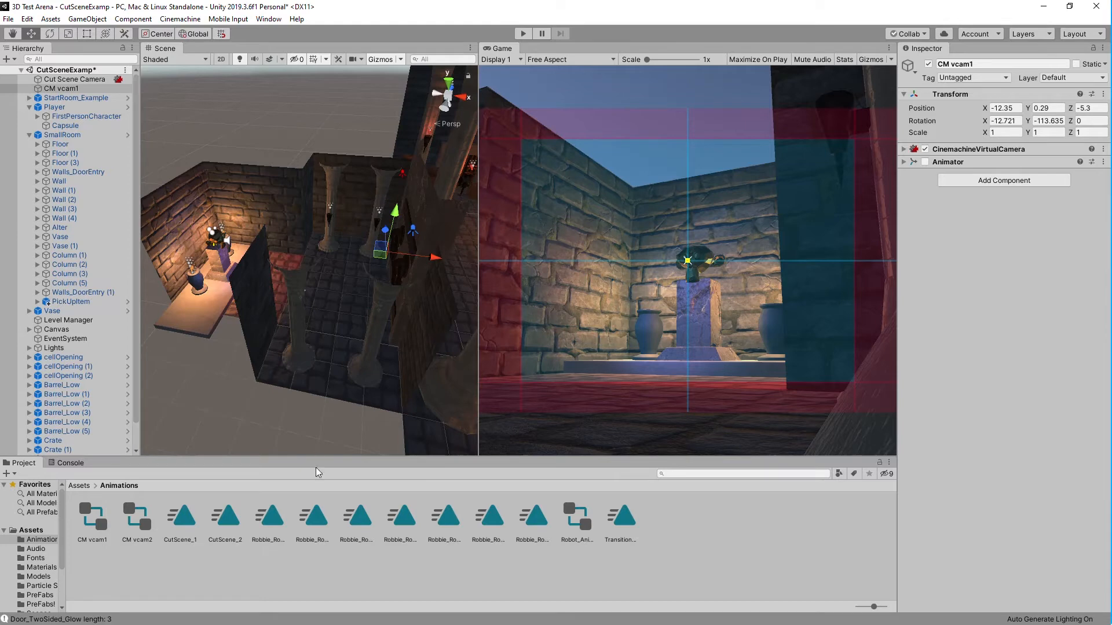
Step: Show the CutScene_2 clip's debug properties and enable its Legacy option
click(227, 519)
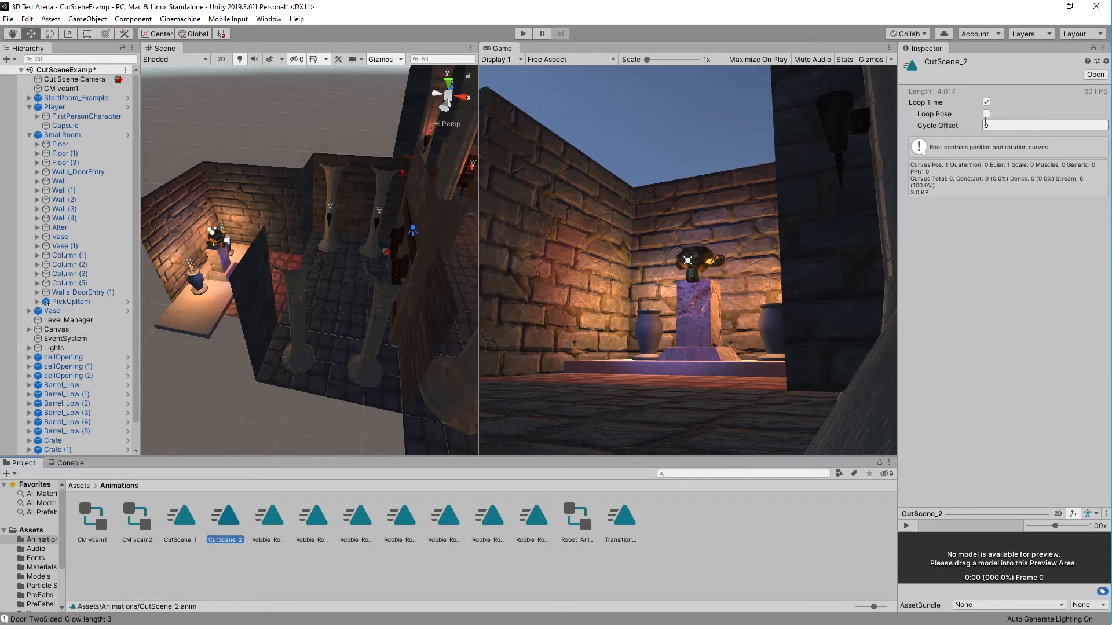
click(1104, 48)
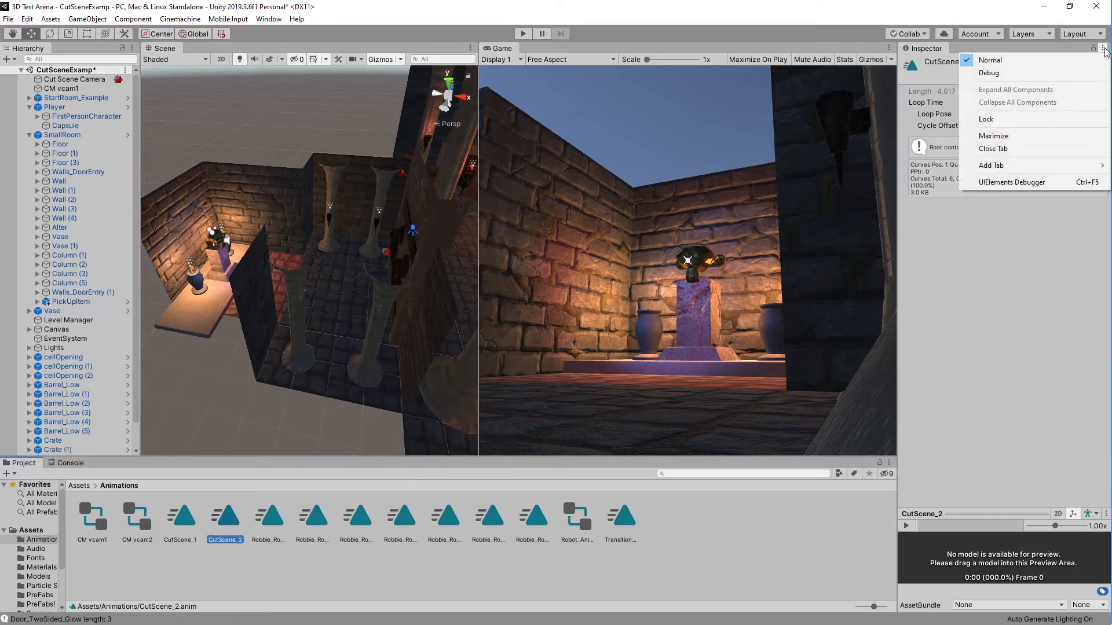
click(1002, 74)
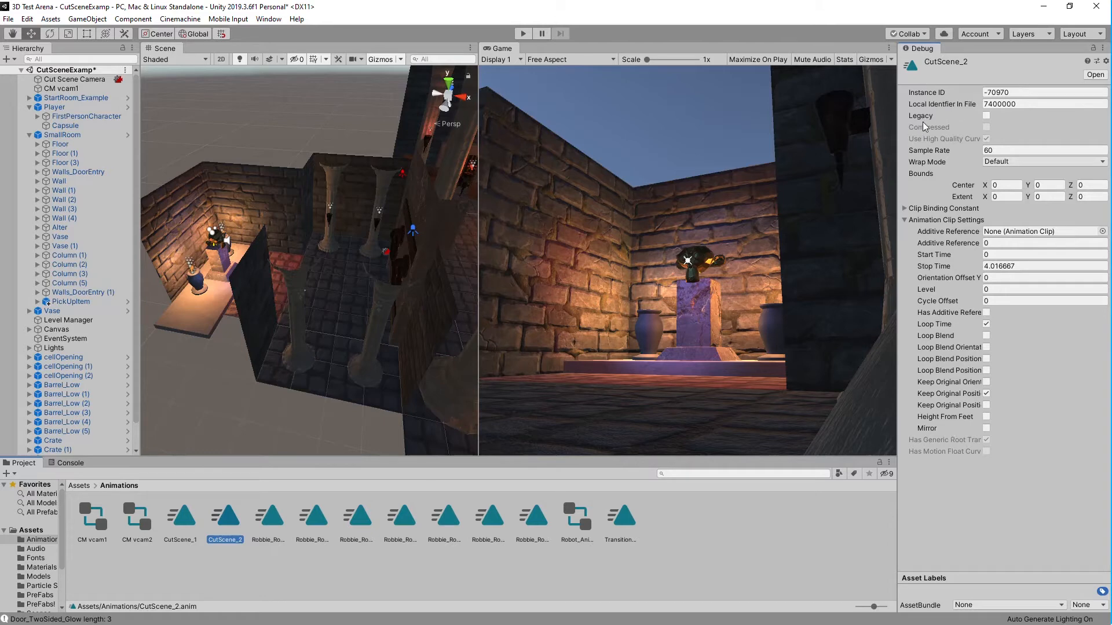
click(986, 116)
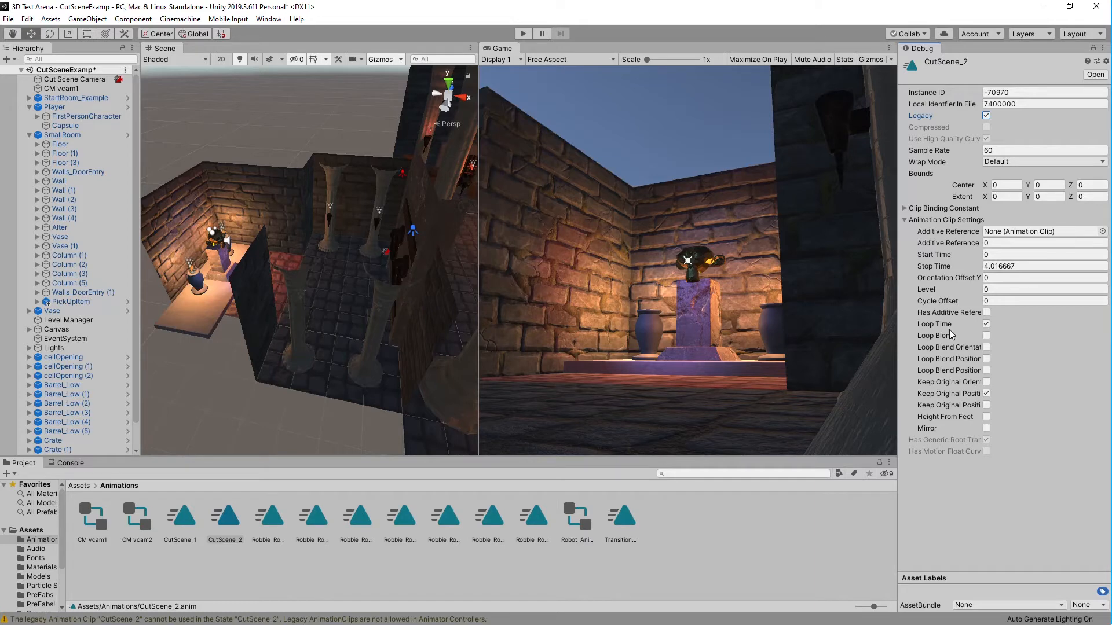
Step: Disable Loop Time and set Wrap Mode to Once on CutScene_2, restoring the normal Inspector mode
click(986, 324)
click(994, 165)
click(1022, 186)
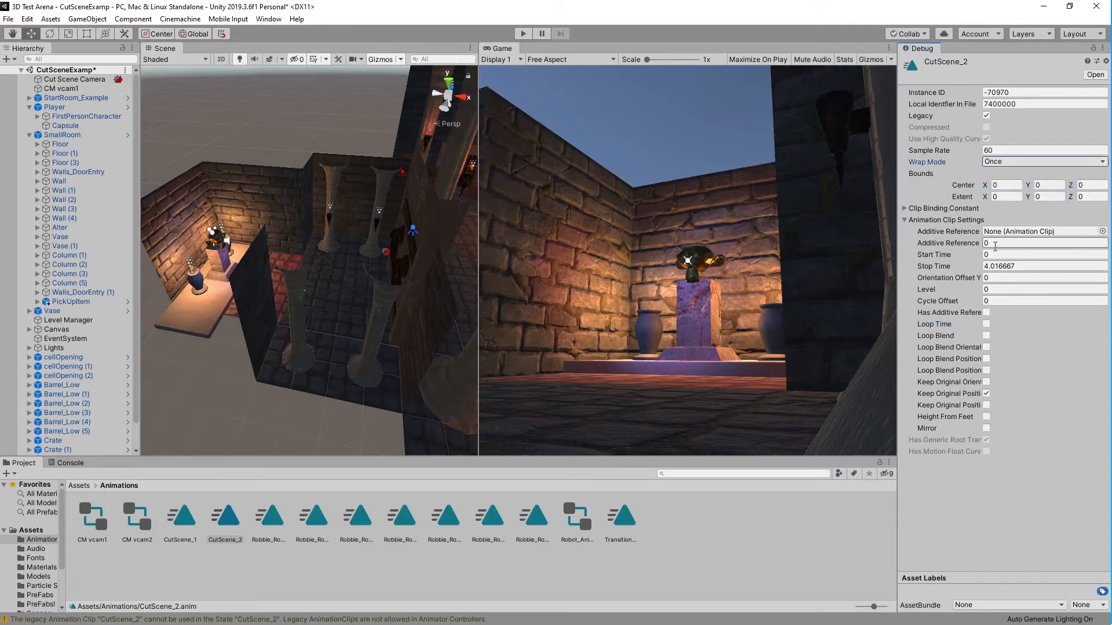
click(1104, 49)
click(1013, 59)
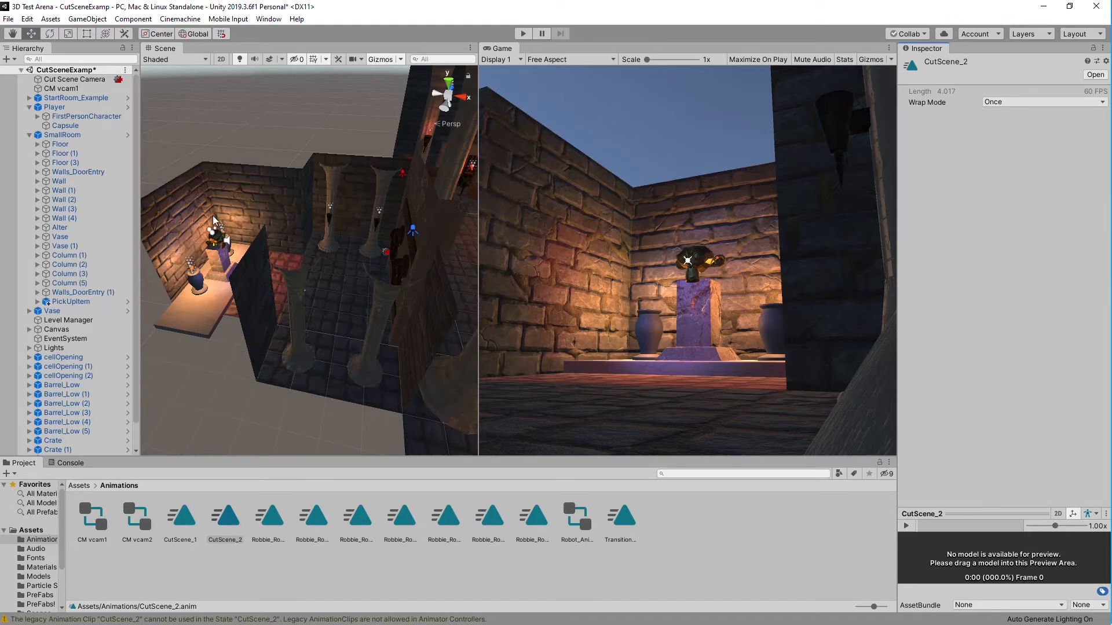
Step: Examine the Animator component's state and settings on CM vcam1
click(79, 79)
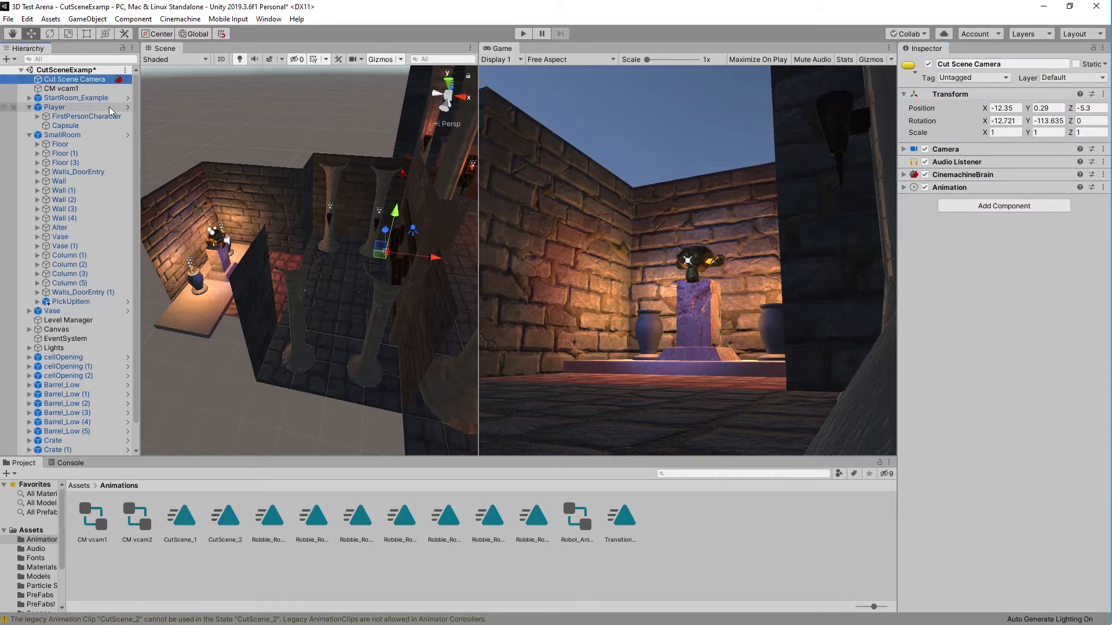
click(62, 88)
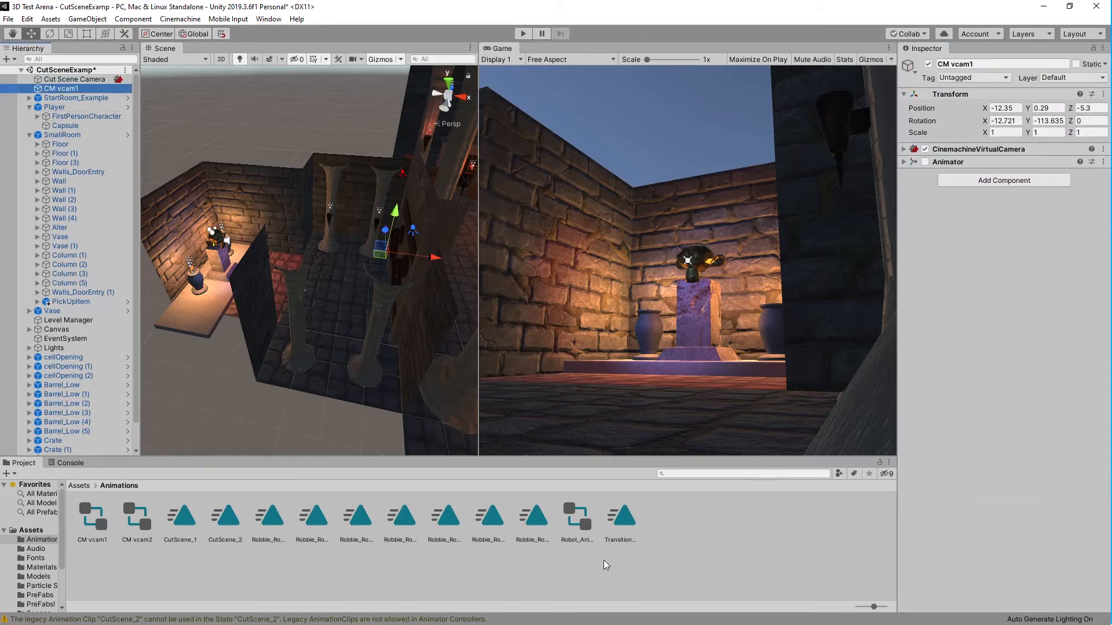
click(925, 162)
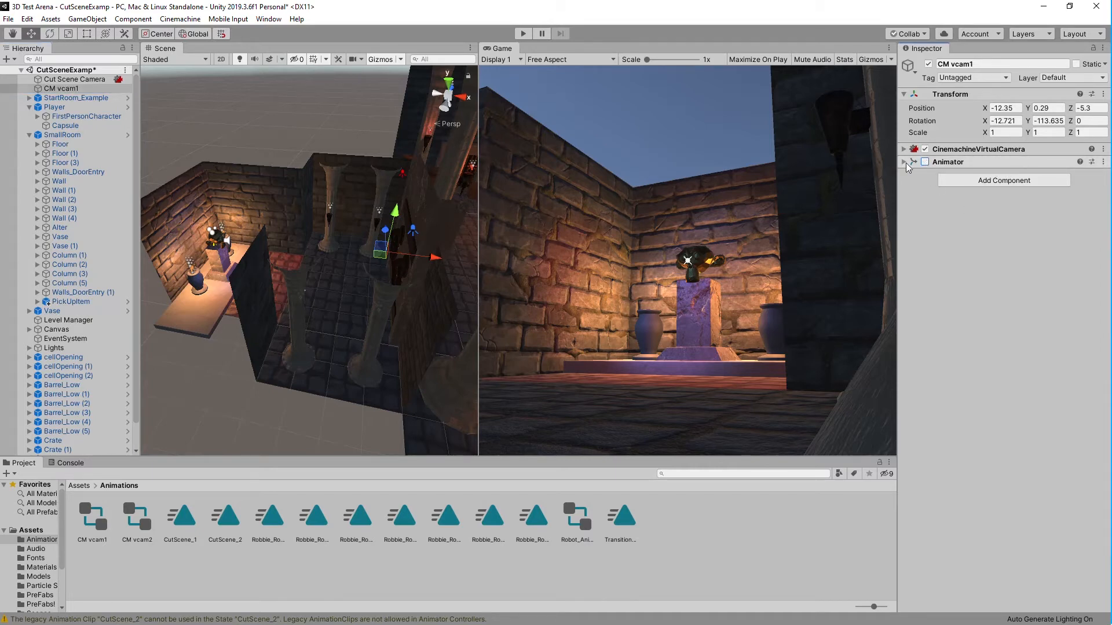
click(904, 162)
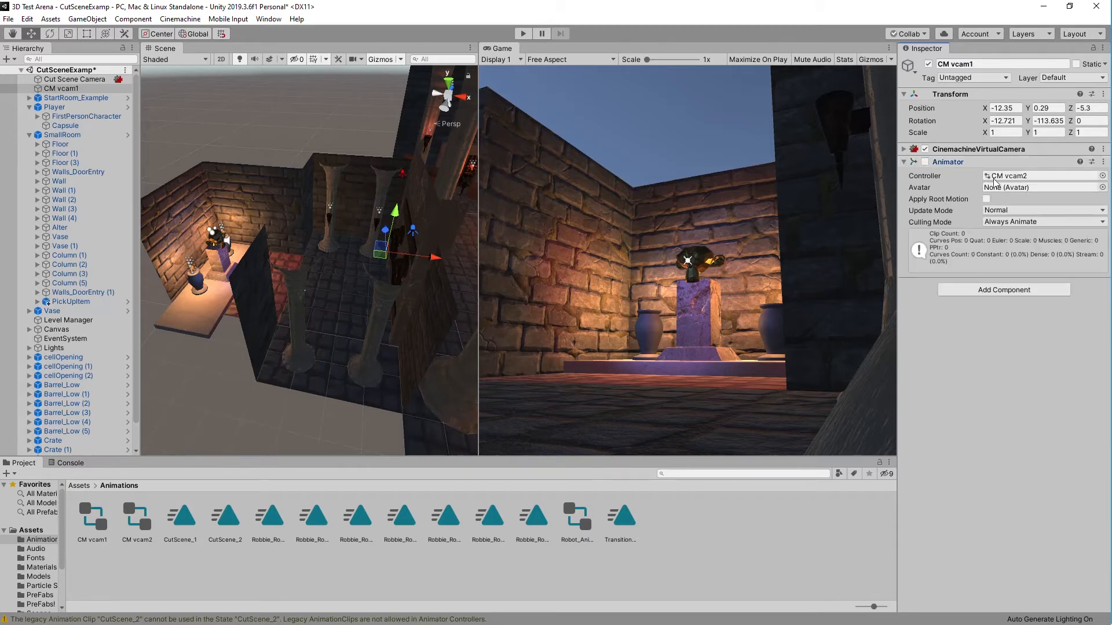
click(904, 162)
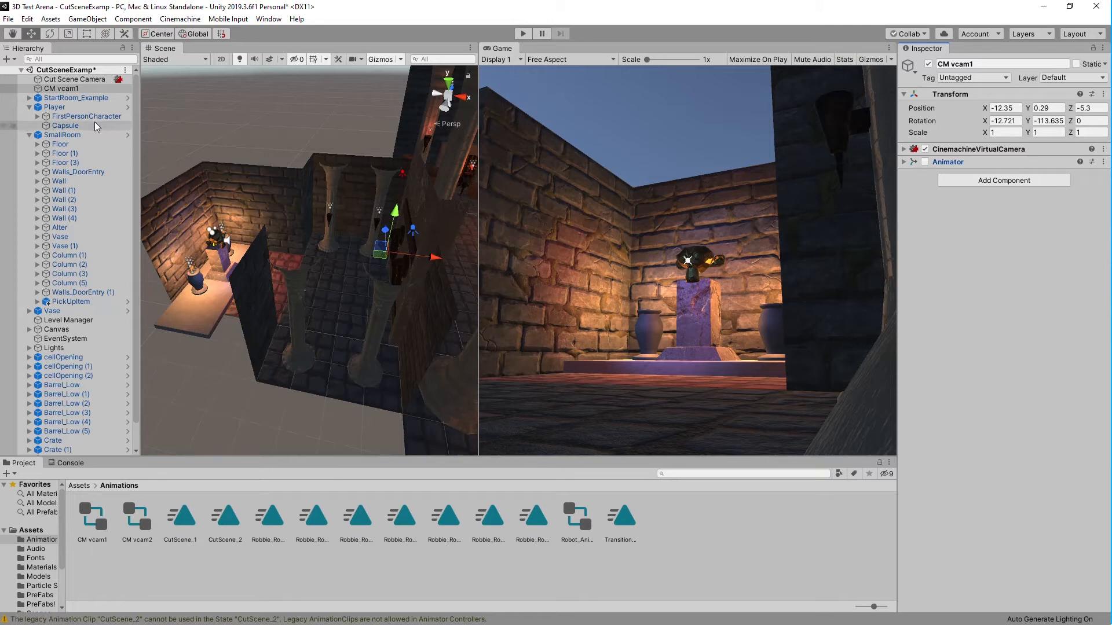
Step: On Cut Scene Camera, set the Animation component's default clip to None
click(76, 80)
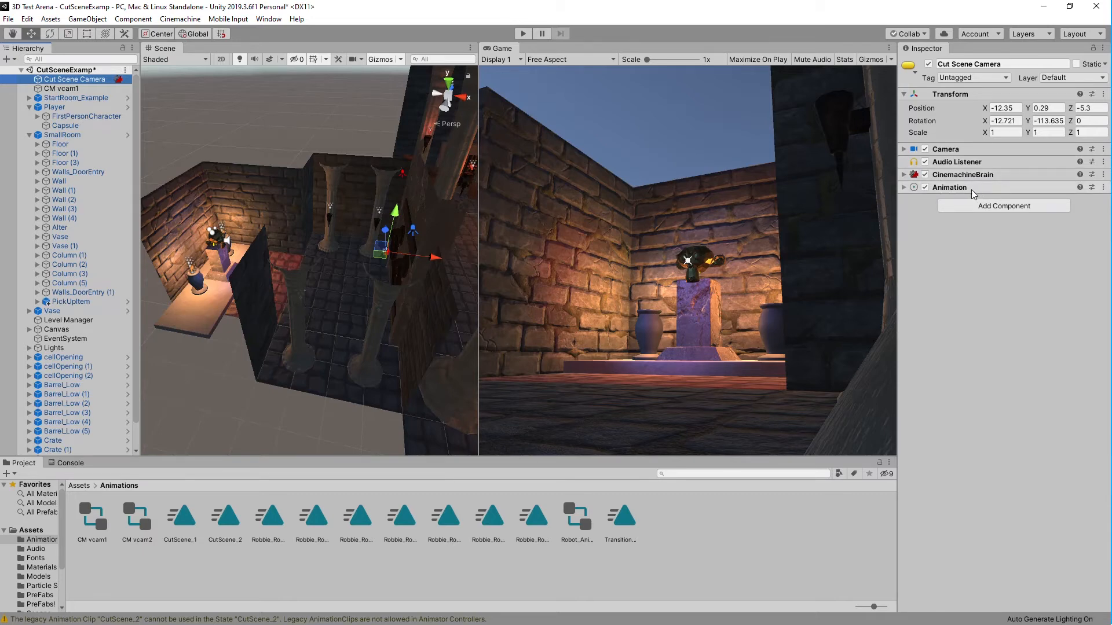
click(1001, 207)
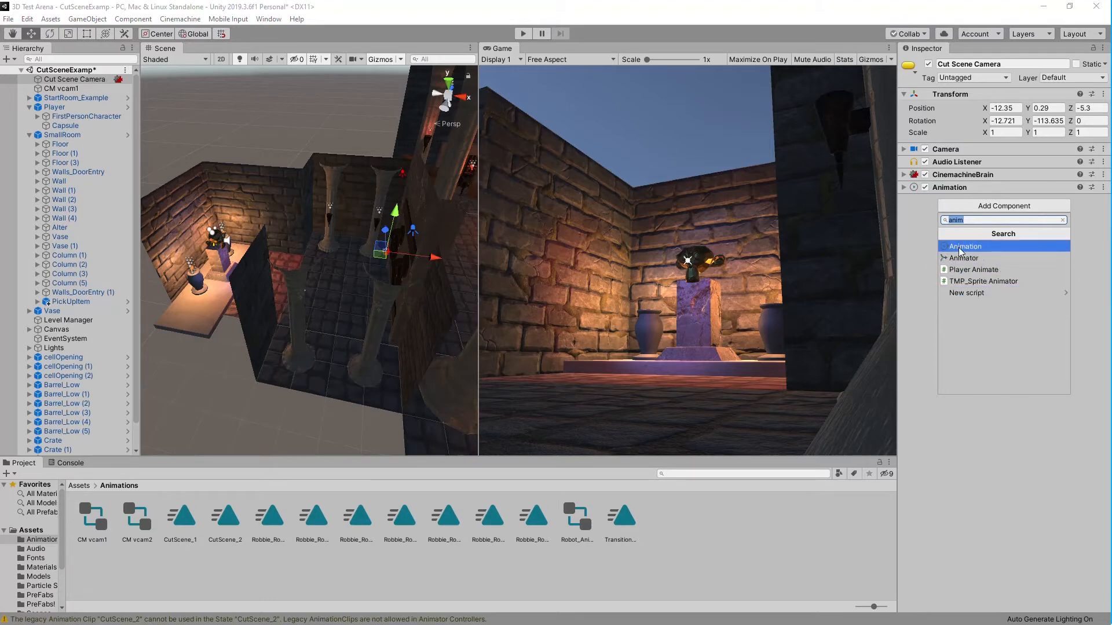
click(923, 226)
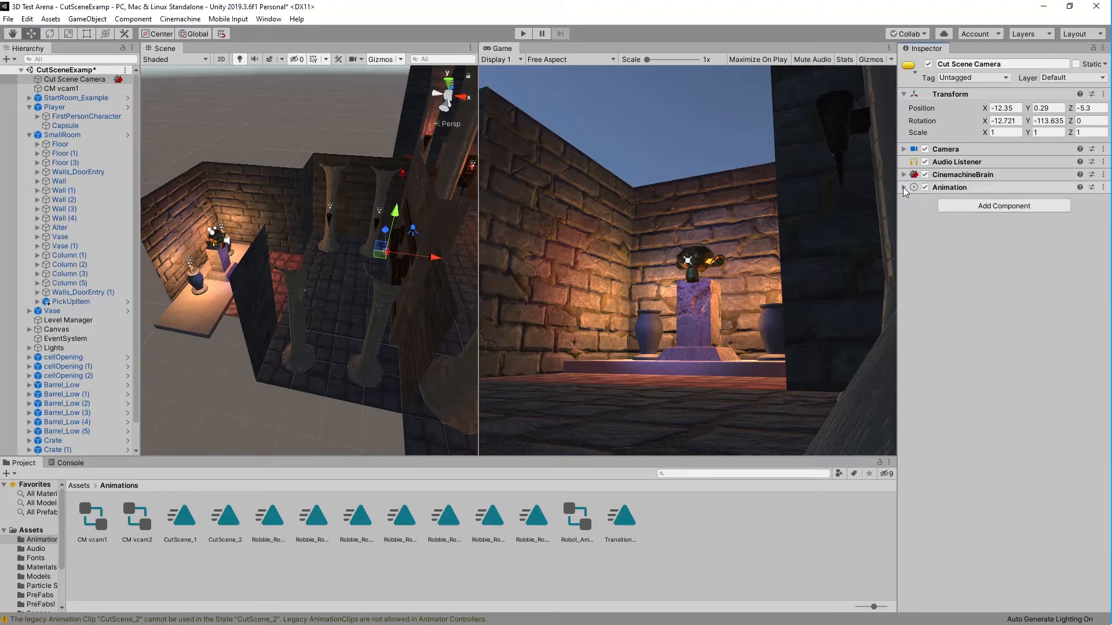
click(903, 187)
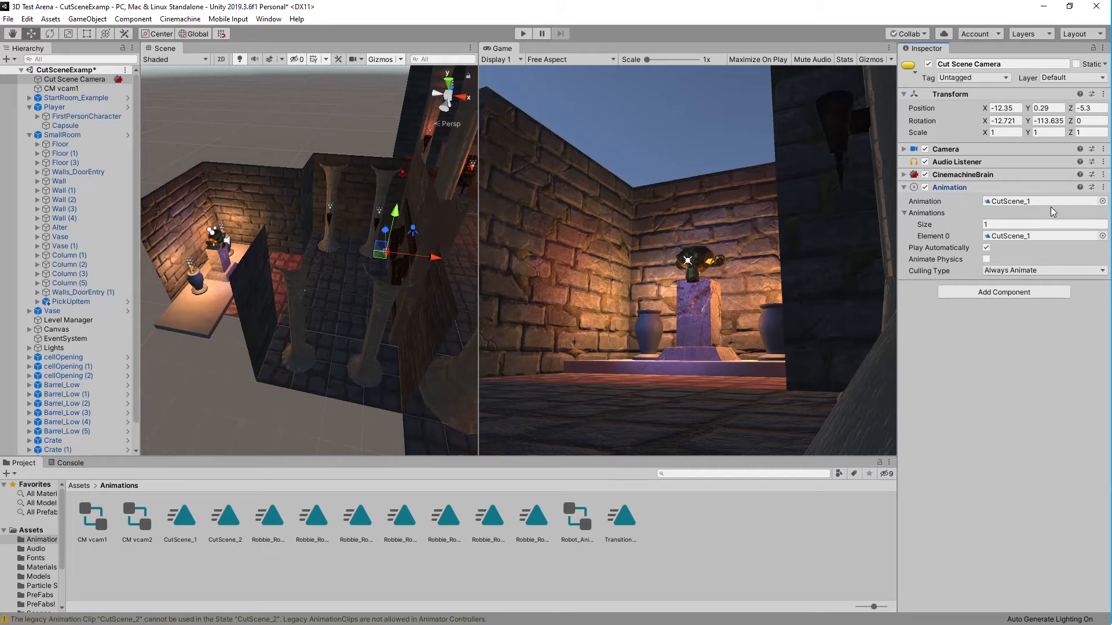
click(1102, 202)
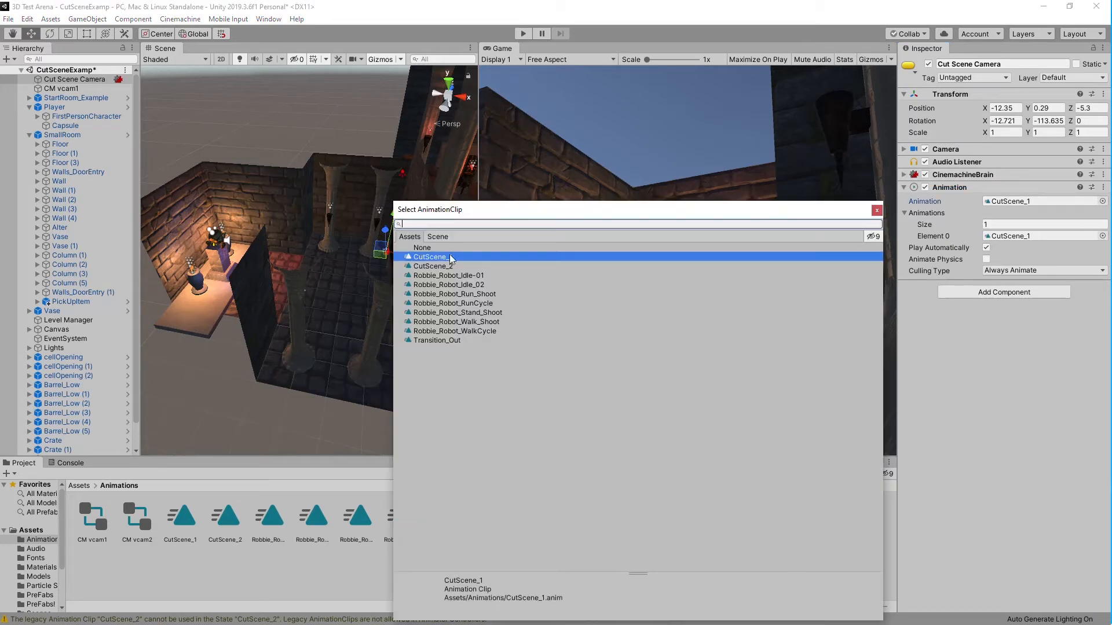
click(428, 248)
Step: Empty the Animations list by setting its size to 0, and assign CutScene_2 as the Animation component's clip
click(1013, 225)
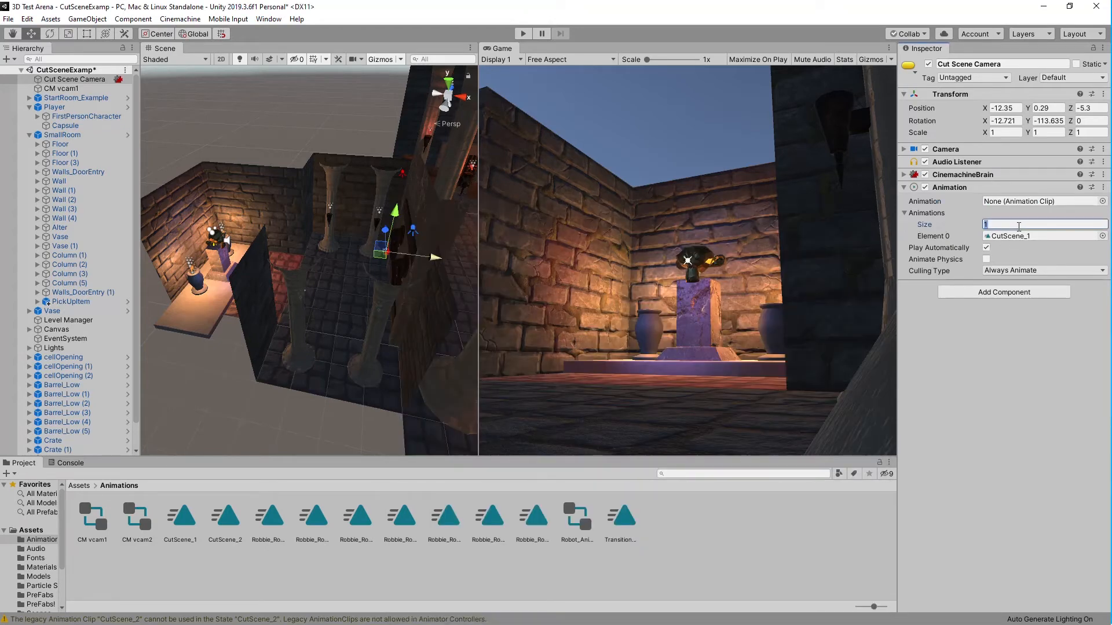
text(0)
key(Return)
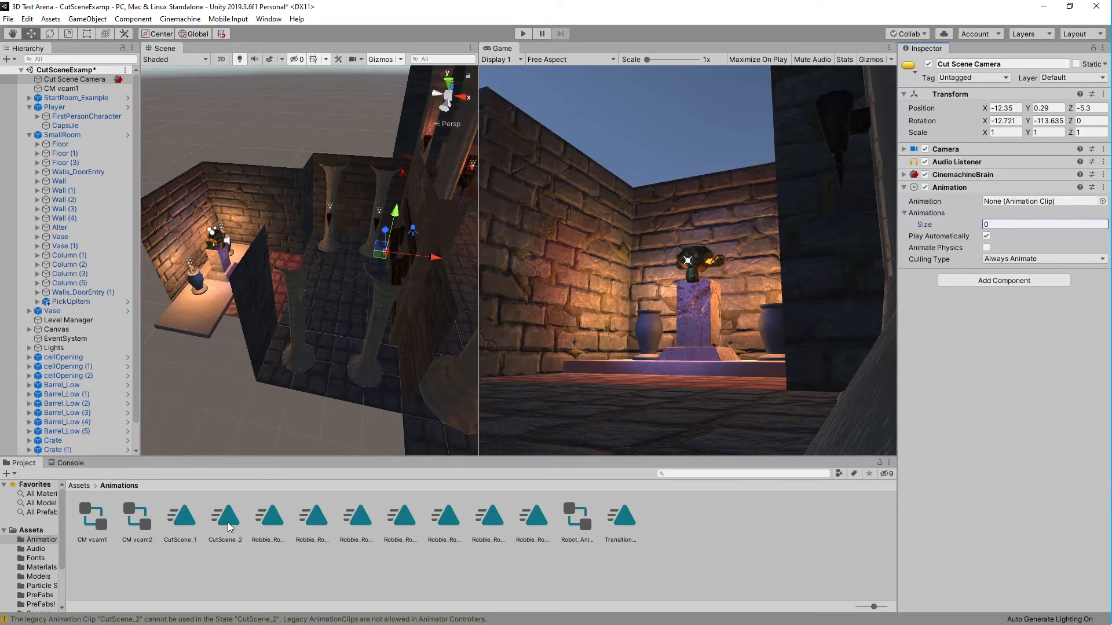
drag(227, 523, 1026, 204)
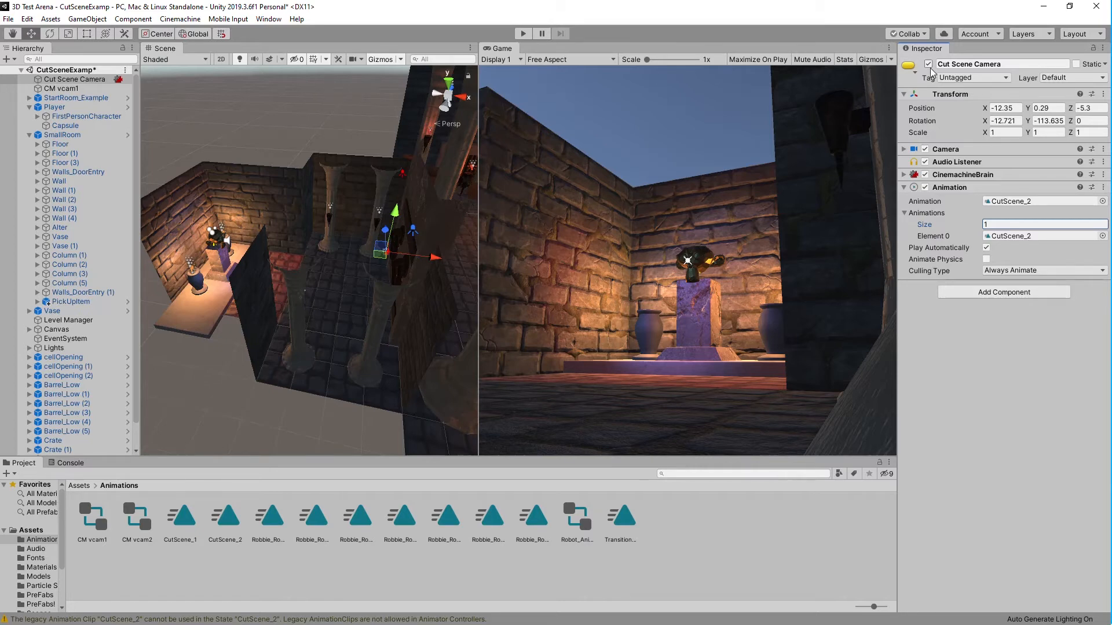
Step: Enable FirstPersonCharacter's Camera component and deactivate the Cut Scene Camera and CM vcam1 objects
click(82, 117)
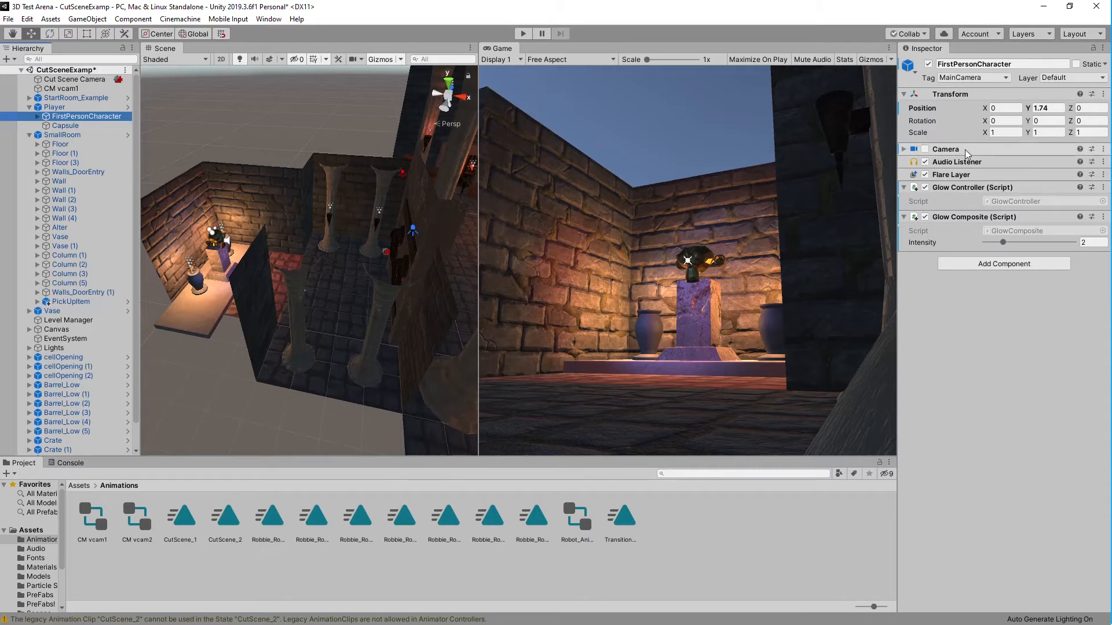
click(925, 150)
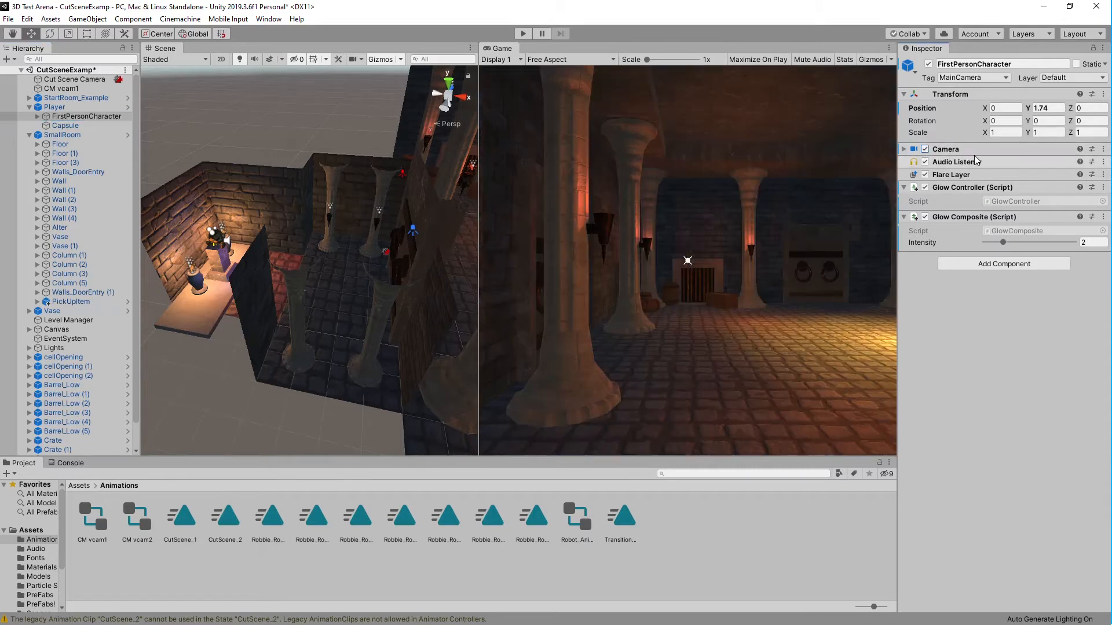
click(50, 81)
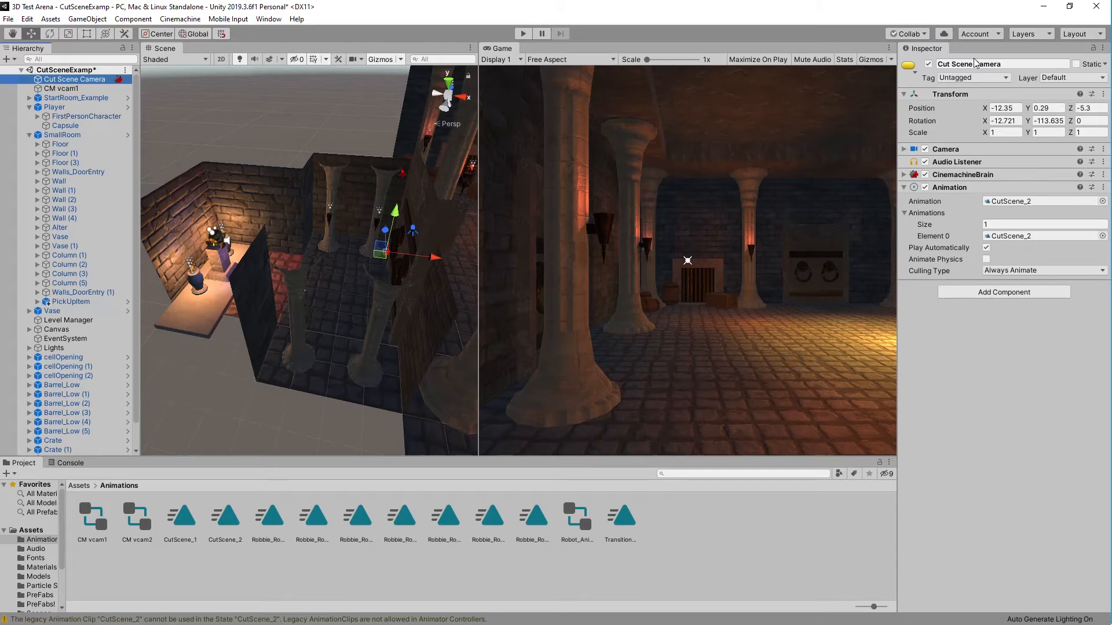
click(928, 64)
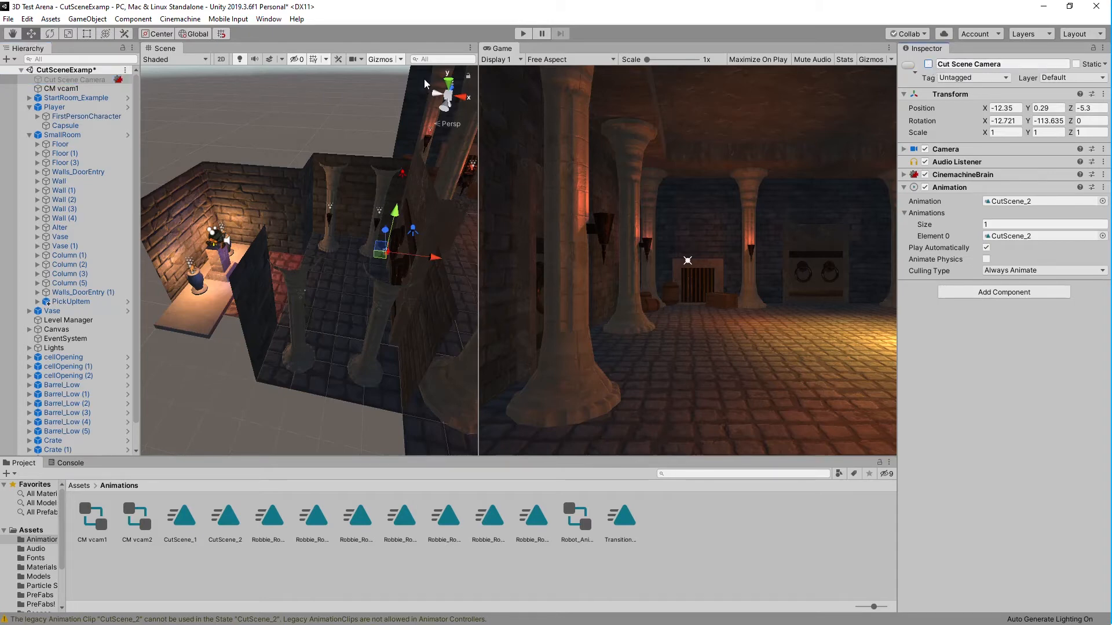
click(75, 89)
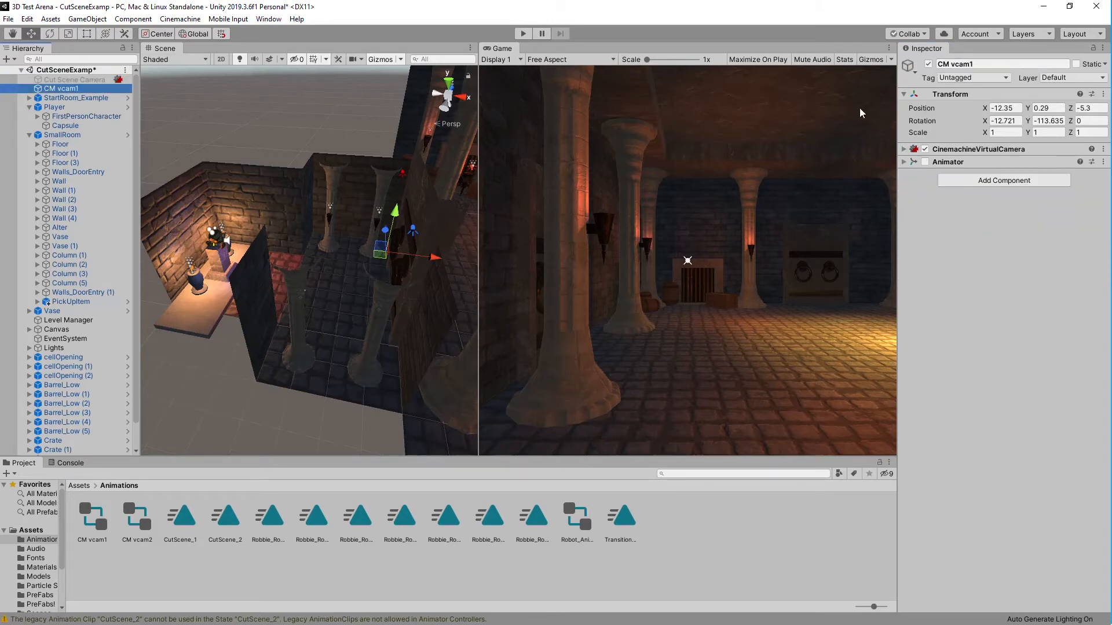
click(928, 63)
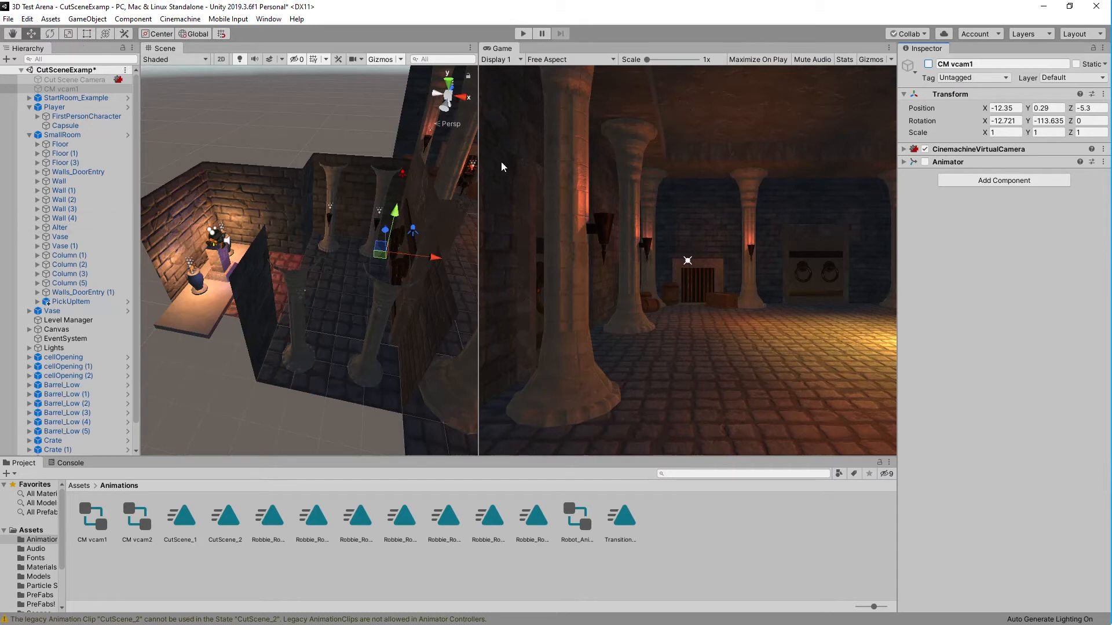
Step: Play-test the scene by walking the player toward the golden sphere on the vase, and stop play mode
click(522, 34)
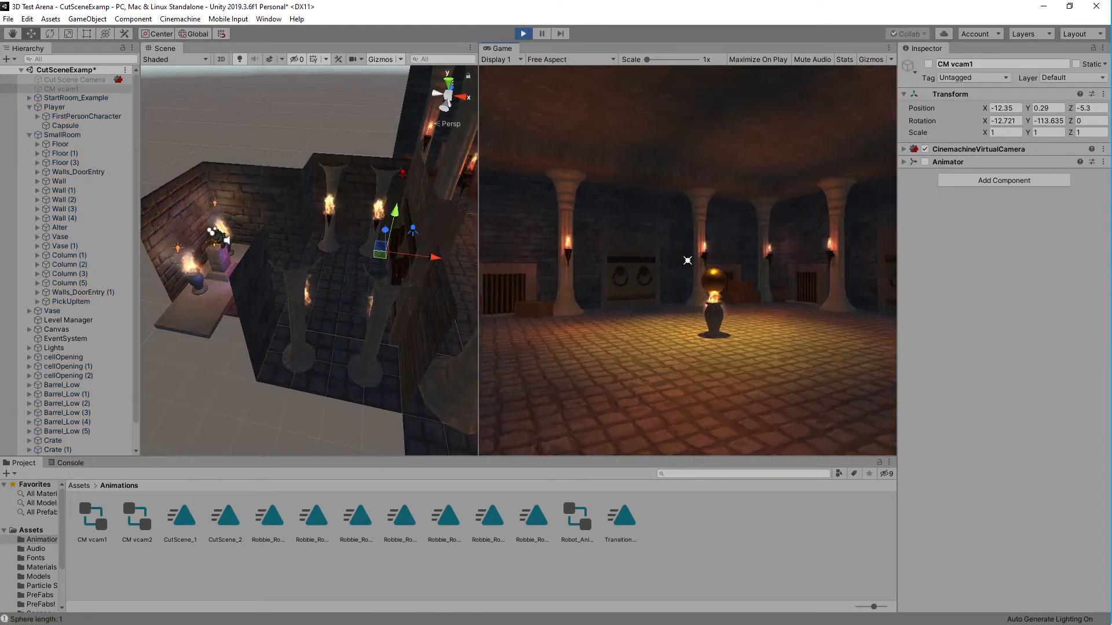
key(w)
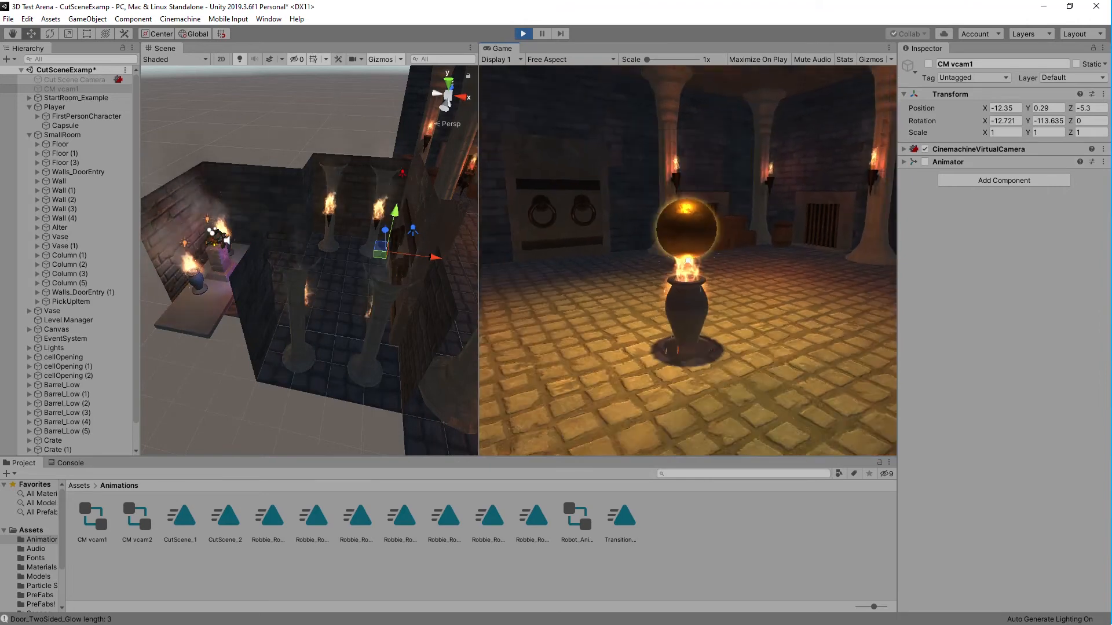
key(Escape)
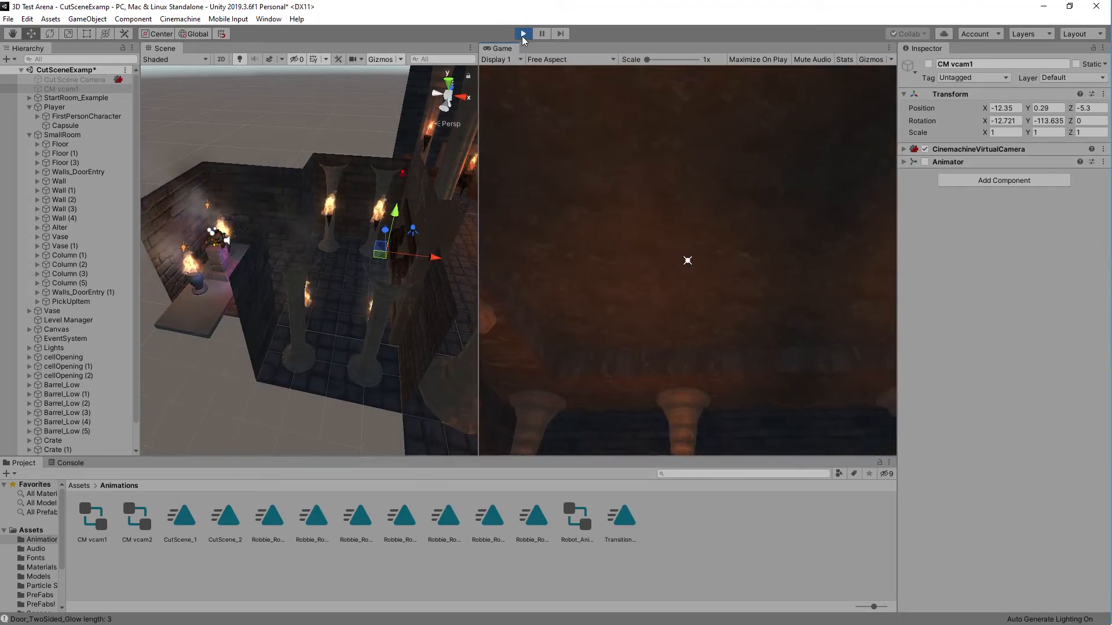
click(523, 34)
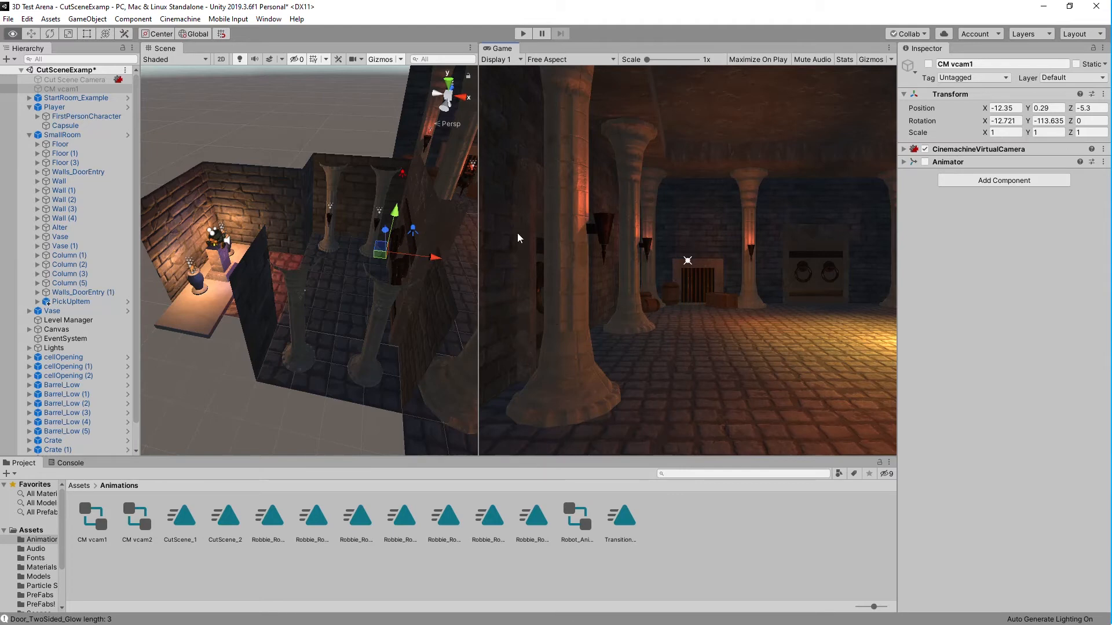
Step: Examine the Cut Scene Camera object's components and the CutScene_2 settings of its Animation component
alt+drag(313, 226, 289, 198)
scroll(313, 197, down, 3)
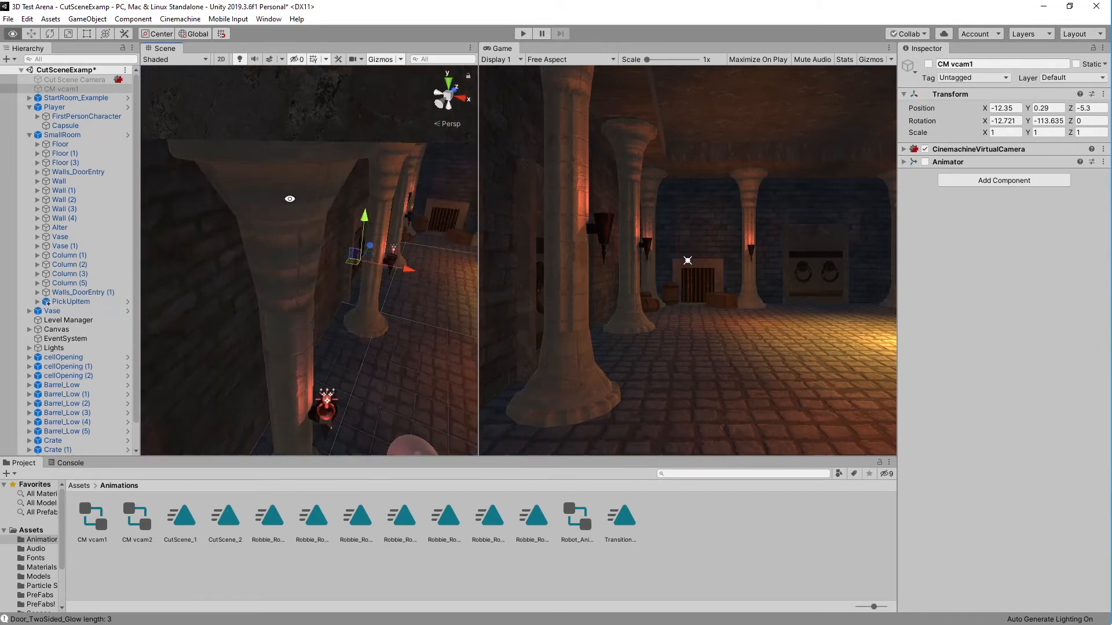
alt+drag(302, 254, 234, 164)
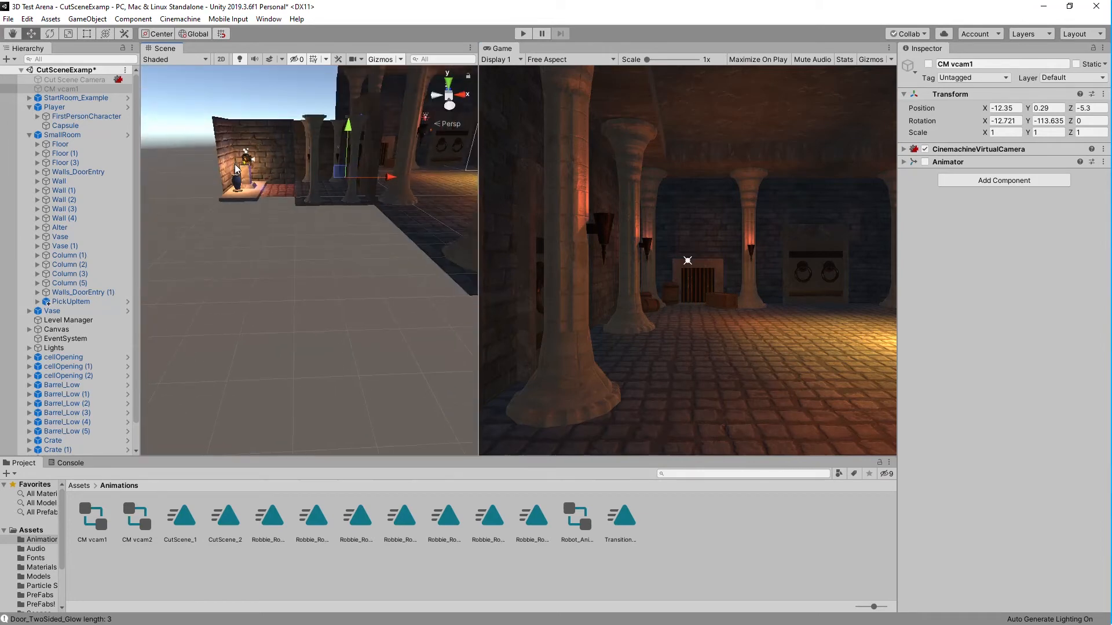
click(100, 80)
click(100, 80)
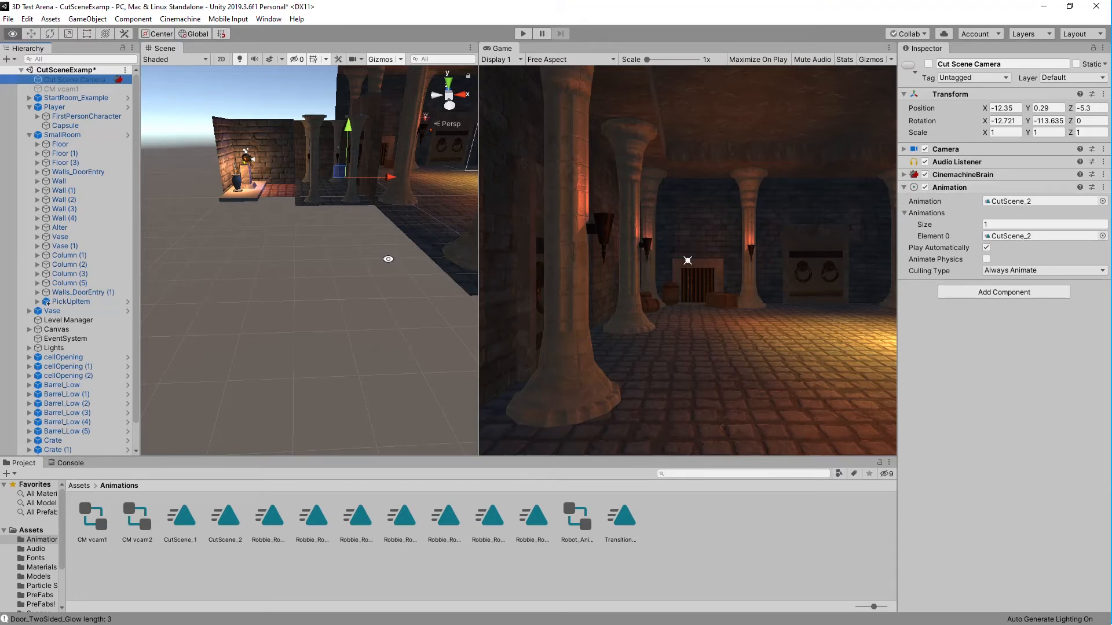
mouse_move(384, 255)
alt+mouse_down()
mouse_move(343, 260)
mouse_move(375, 238)
alt+mouse_up()
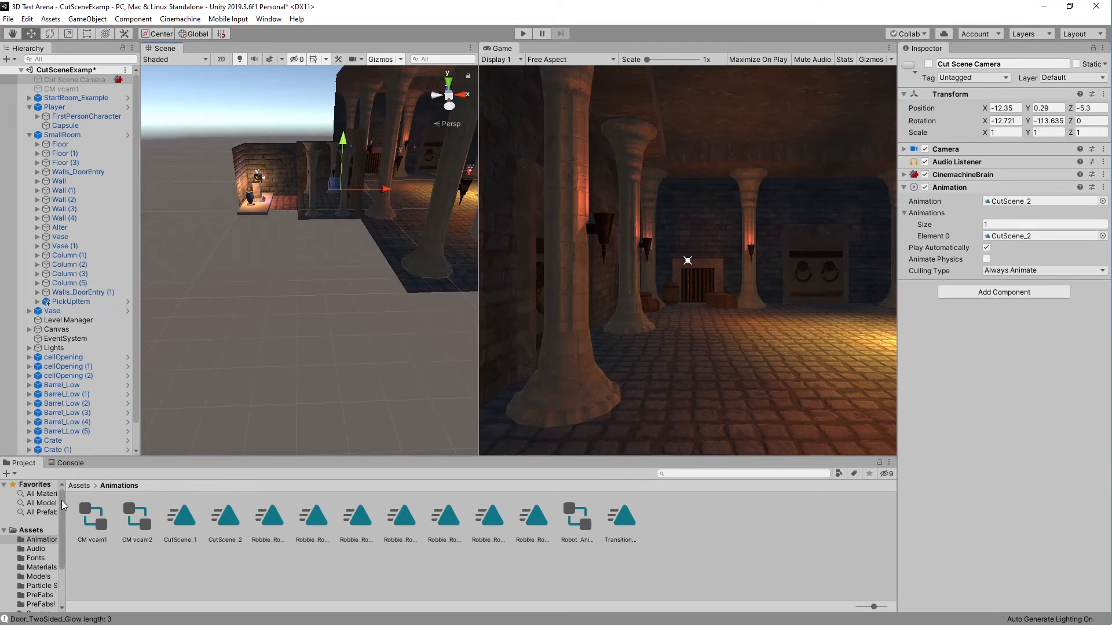
scroll(65, 521, down, 3)
scroll(65, 526, up, 3)
click(904, 187)
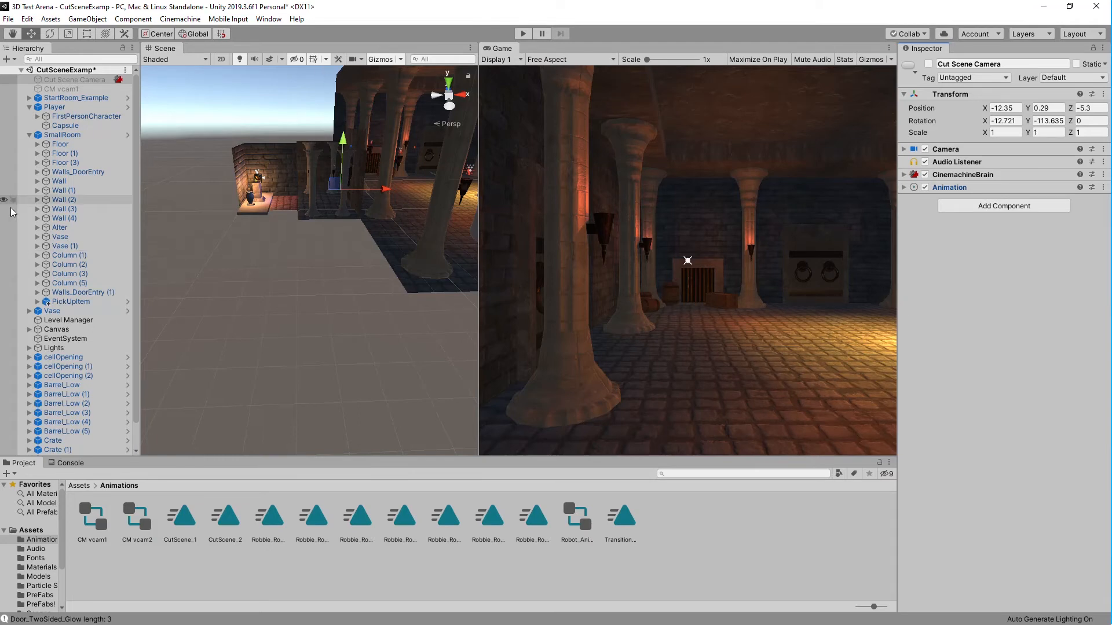
Step: Inspect TransitionImage under Canvas, including its Animation component and the Transition_Out clip's settings
click(29, 134)
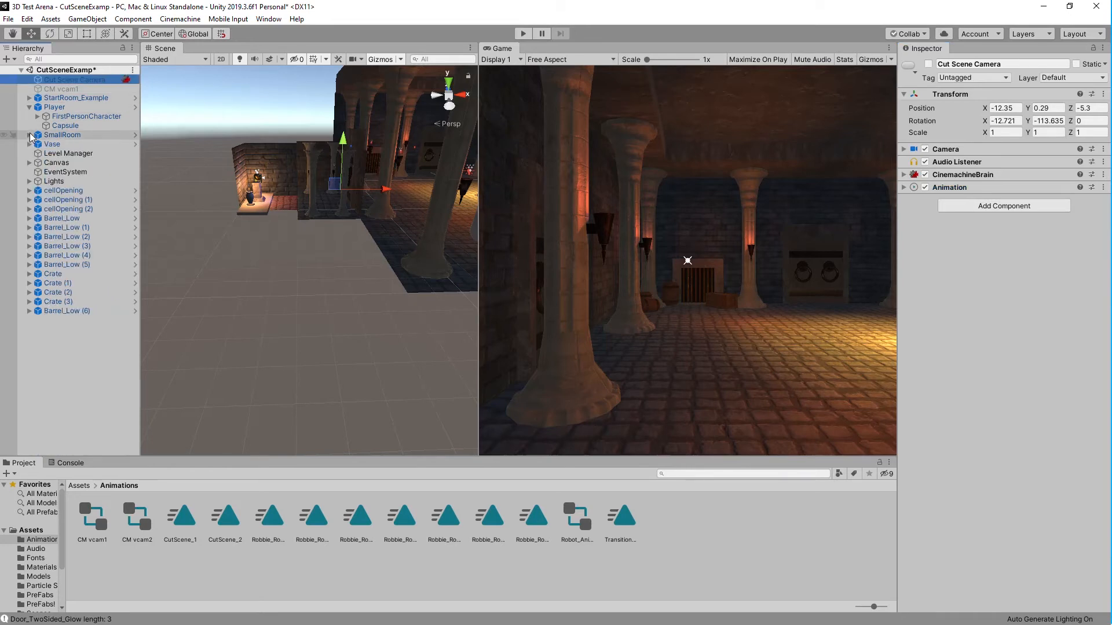
click(29, 107)
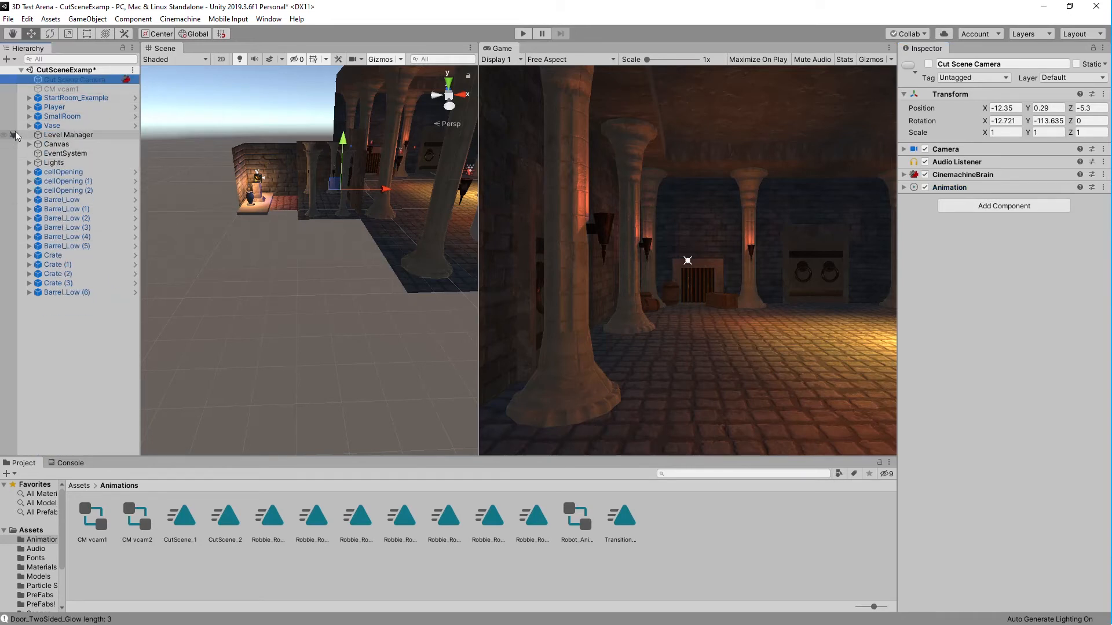
click(29, 144)
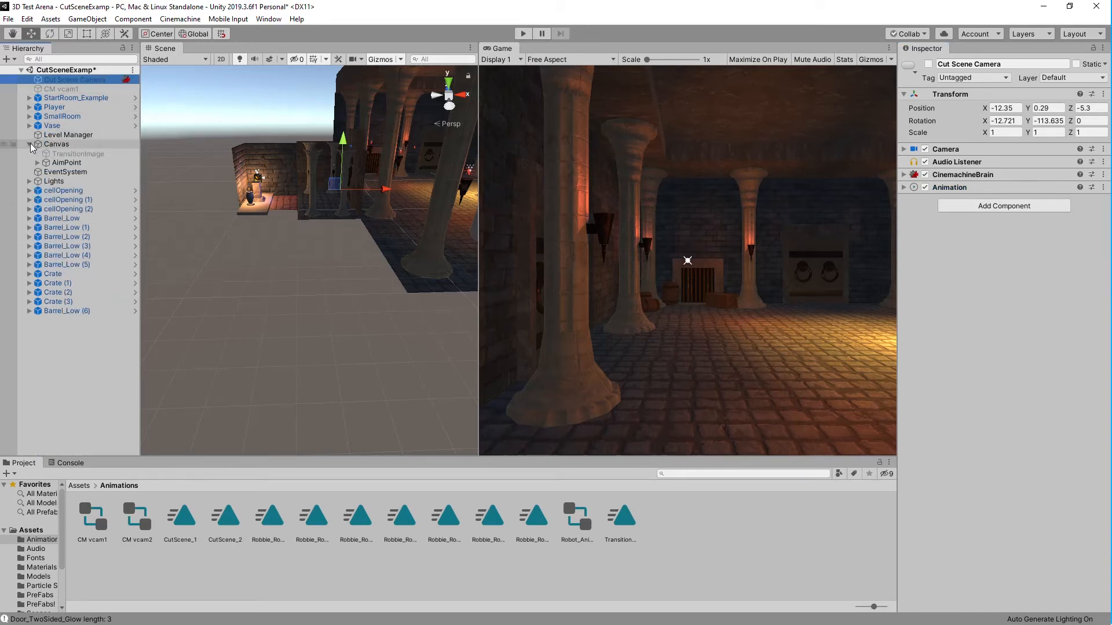
click(66, 153)
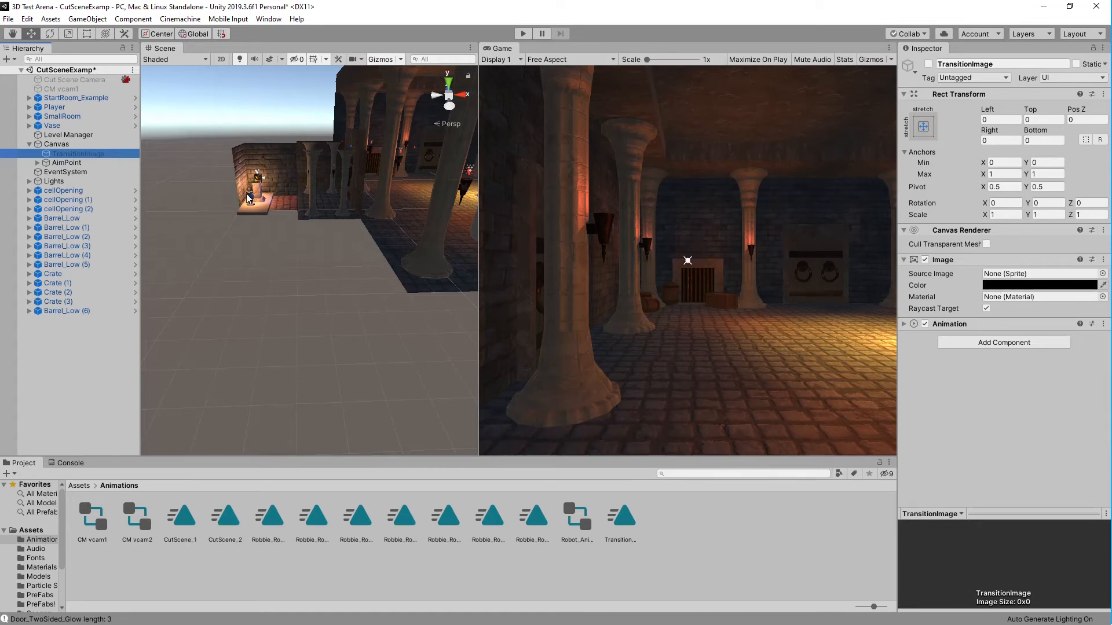
click(904, 324)
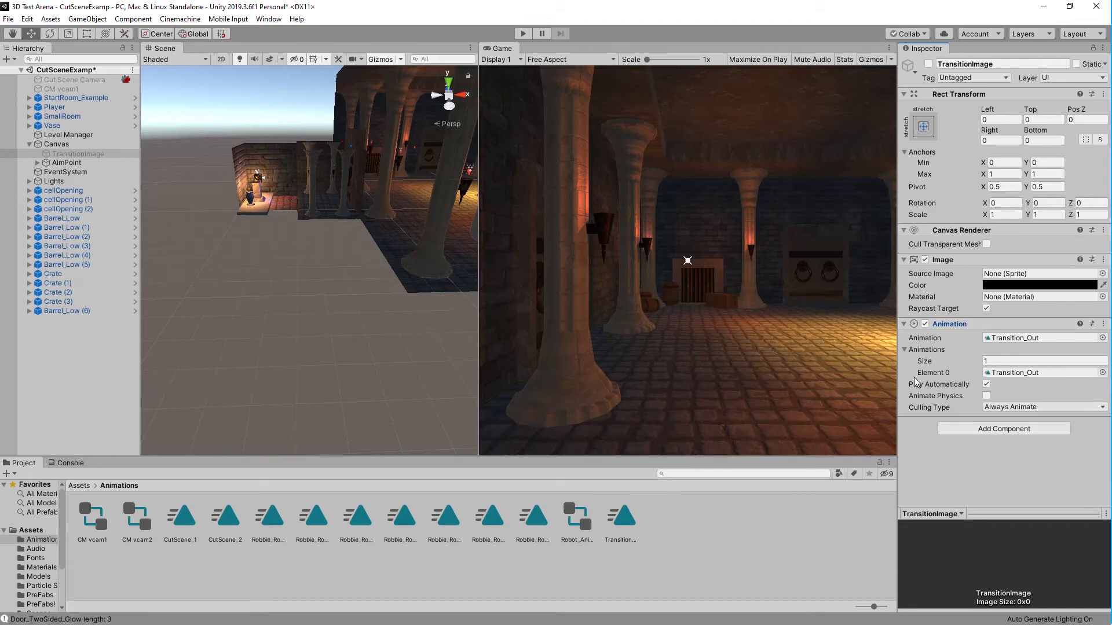
click(623, 520)
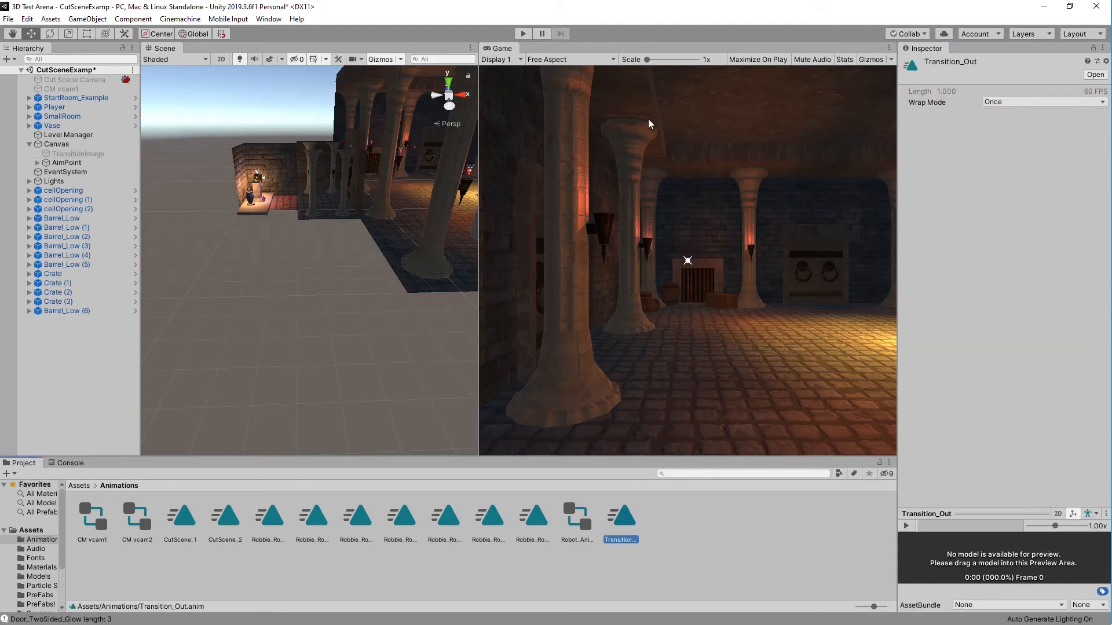
click(74, 154)
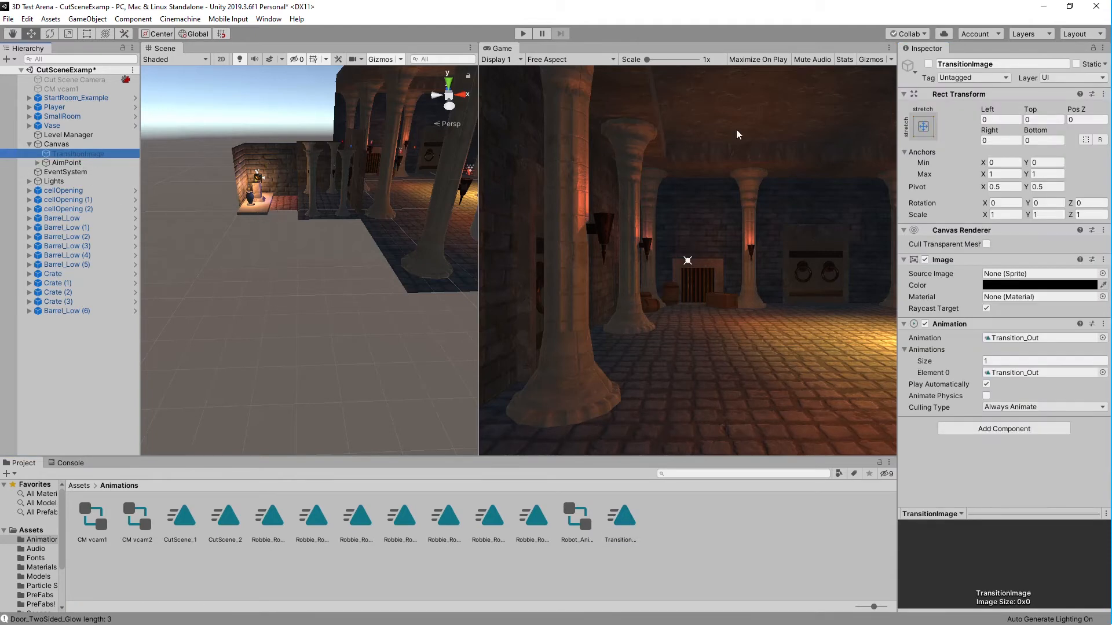
Step: Activate the TransitionImage object and view the canvas outline around the room in the scene
click(928, 64)
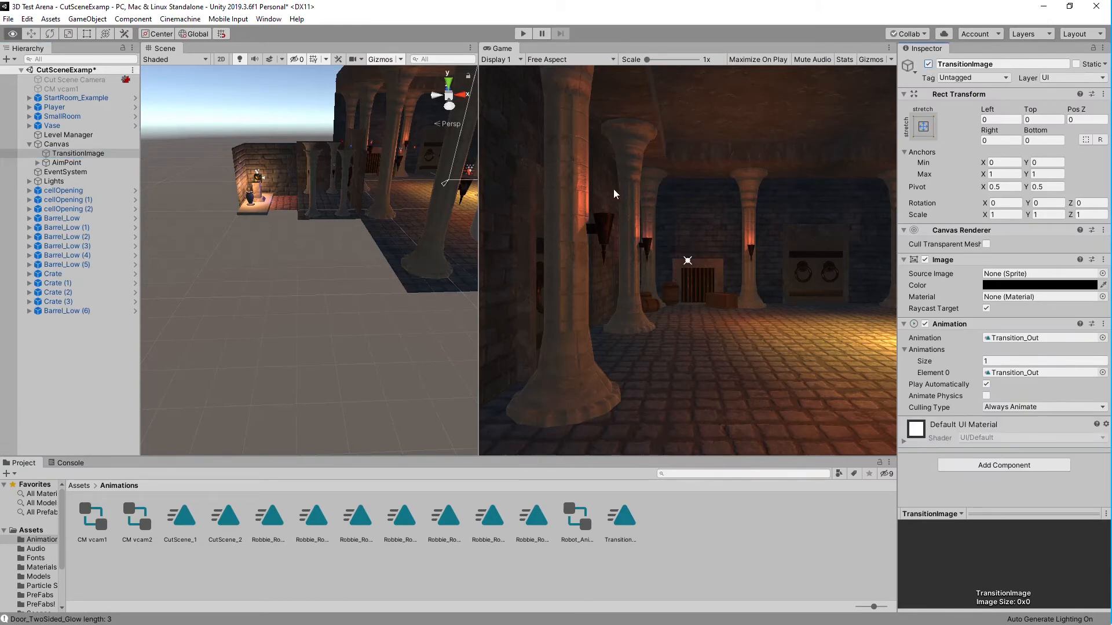
alt+drag(411, 226, 494, 196)
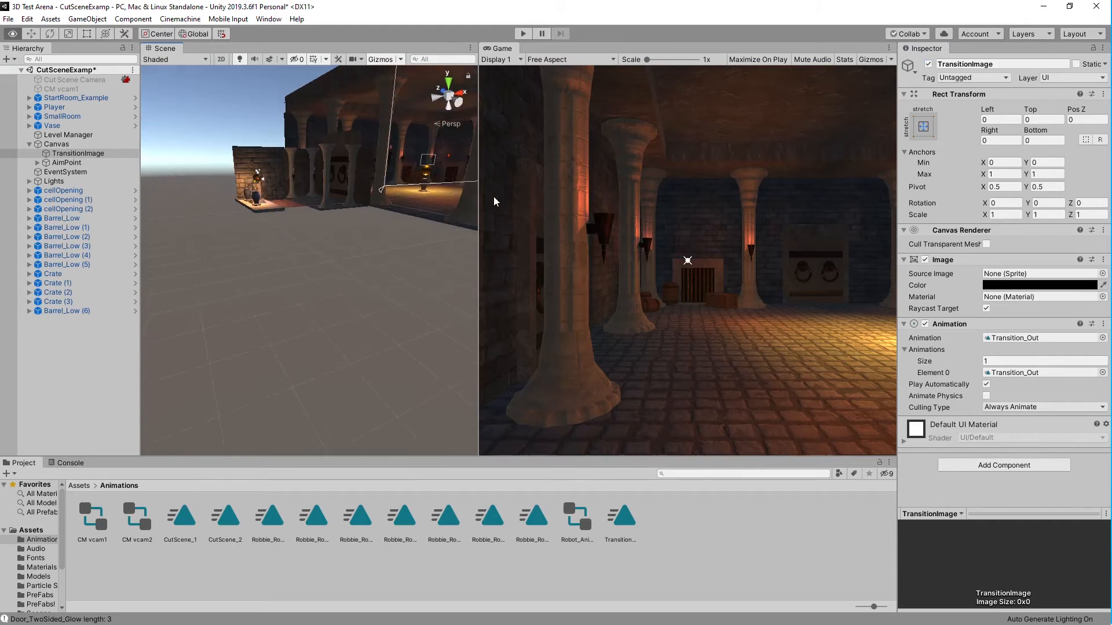
alt+drag(443, 161, 288, 259)
alt+drag(392, 242, 405, 246)
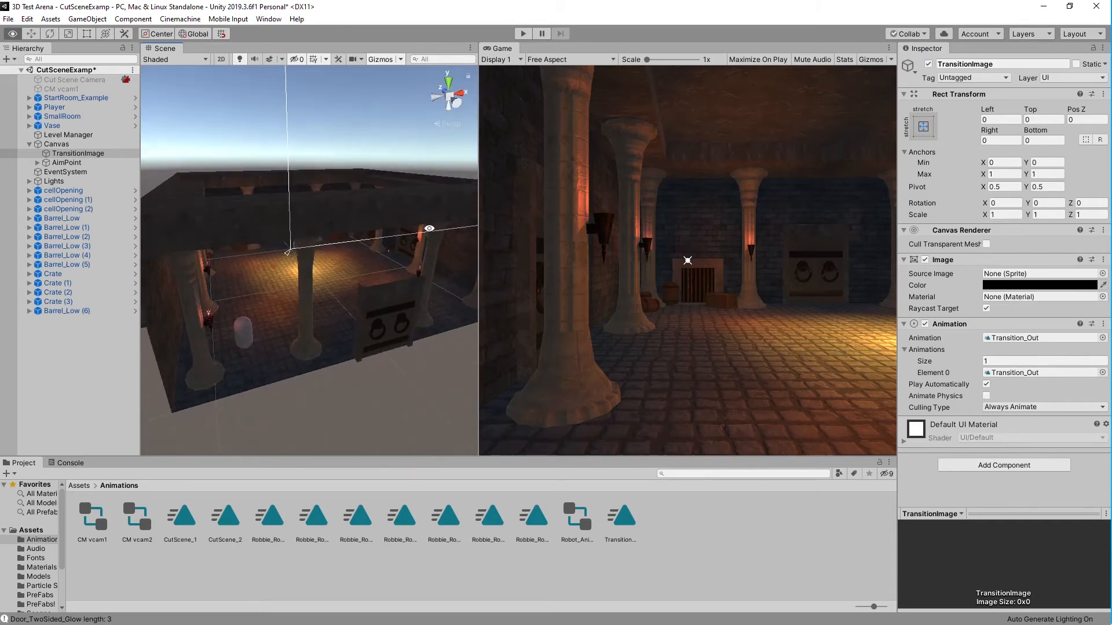
Step: Open the Transition_Out clip for review, scrub through its Image.Color.a keyframes, and close the animation editor
double_click(622, 521)
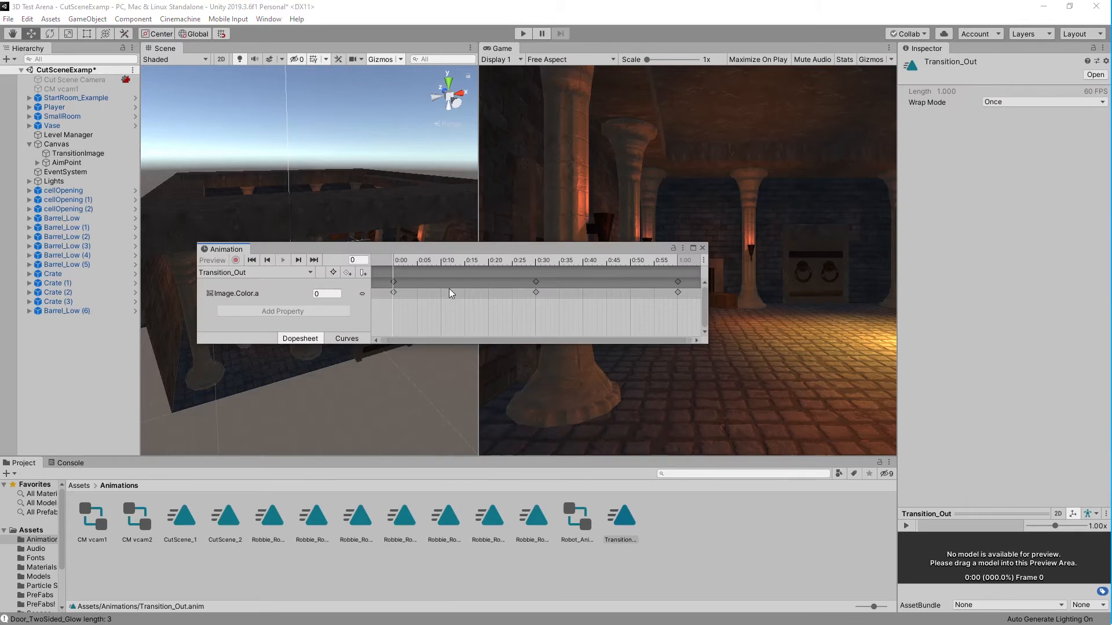
drag(398, 260, 438, 343)
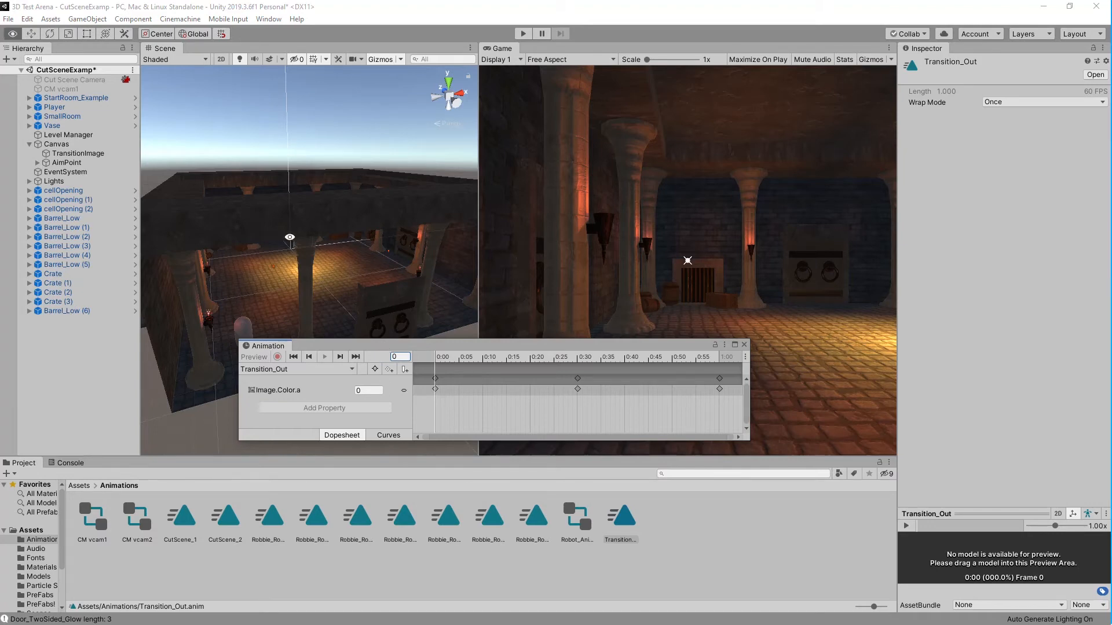
alt+drag(312, 263, 365, 238)
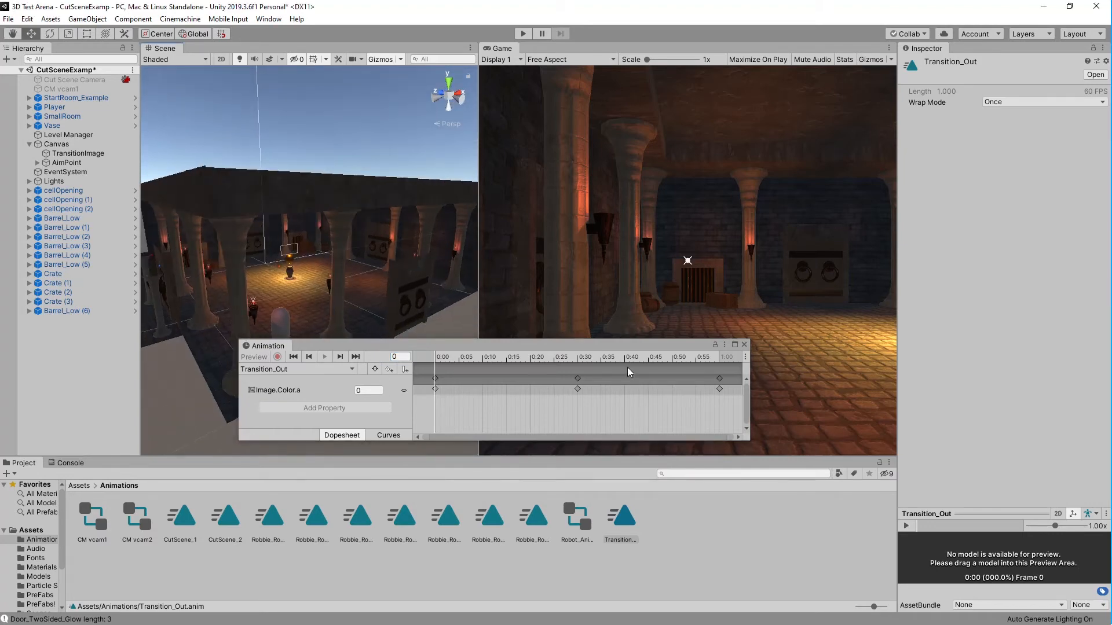
mouse_move(437, 360)
mouse_down()
mouse_move(729, 352)
mouse_move(436, 369)
mouse_move(452, 357)
mouse_move(728, 349)
mouse_move(426, 360)
mouse_move(693, 348)
mouse_move(425, 362)
mouse_move(731, 363)
mouse_move(578, 373)
mouse_move(587, 367)
mouse_move(425, 360)
mouse_up()
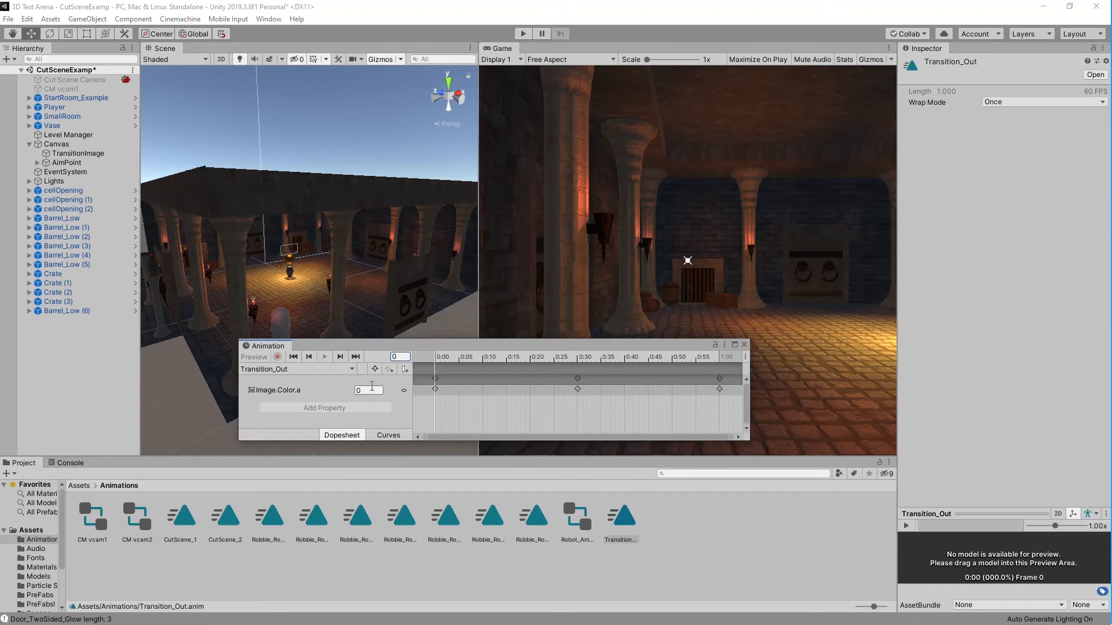
drag(437, 355, 576, 354)
drag(579, 357, 717, 356)
drag(718, 359, 434, 376)
click(745, 344)
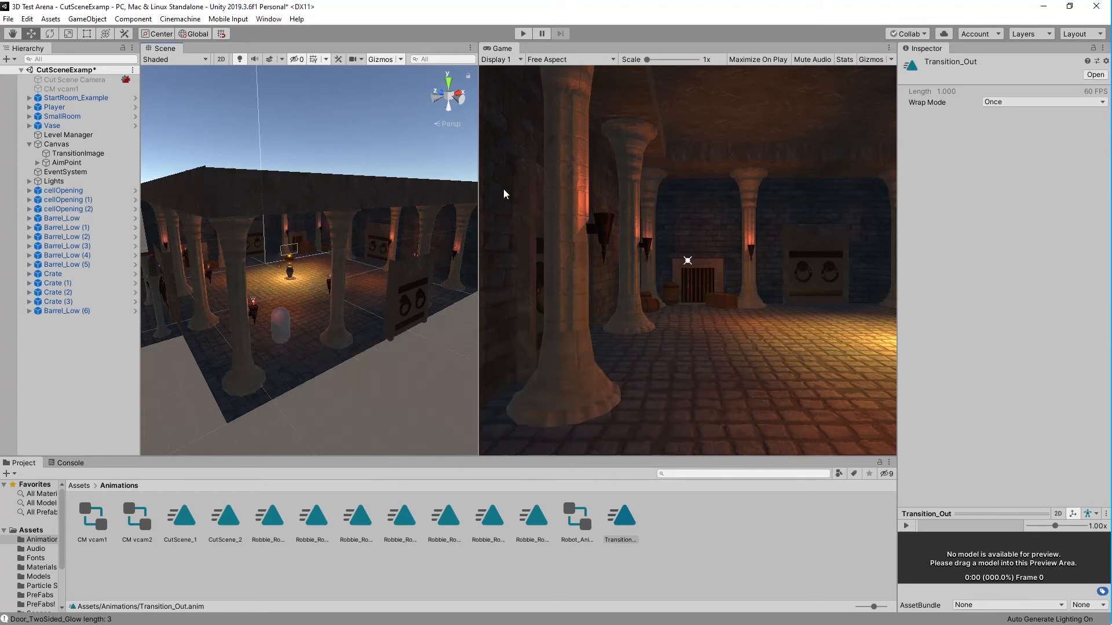
Step: Collapse the Canvas hierarchy and inspect the Cut Scene Manager script's references on the Level Manager object
click(30, 144)
click(58, 135)
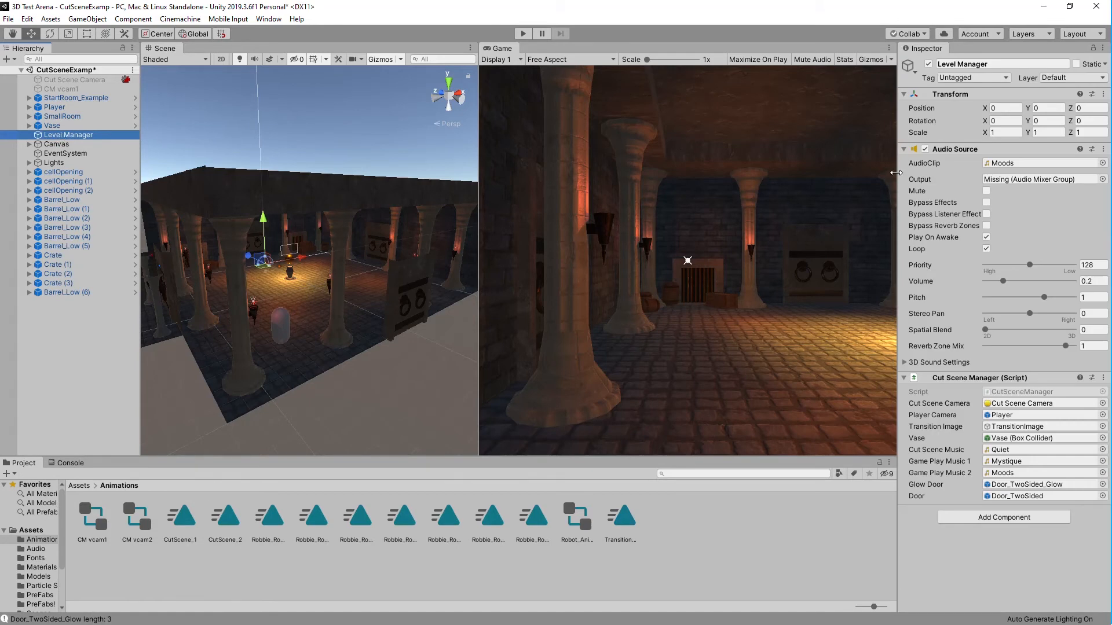
click(904, 150)
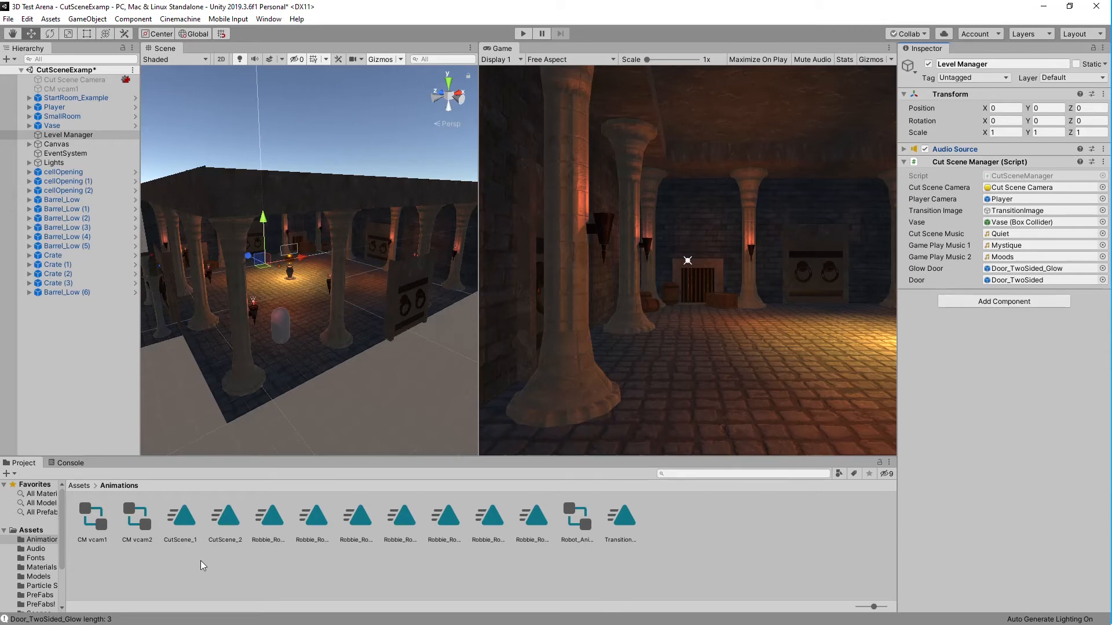
Step: Open the CutSceneManager script from the project's Scripts folder in Visual Studio
scroll(63, 547, down, 1)
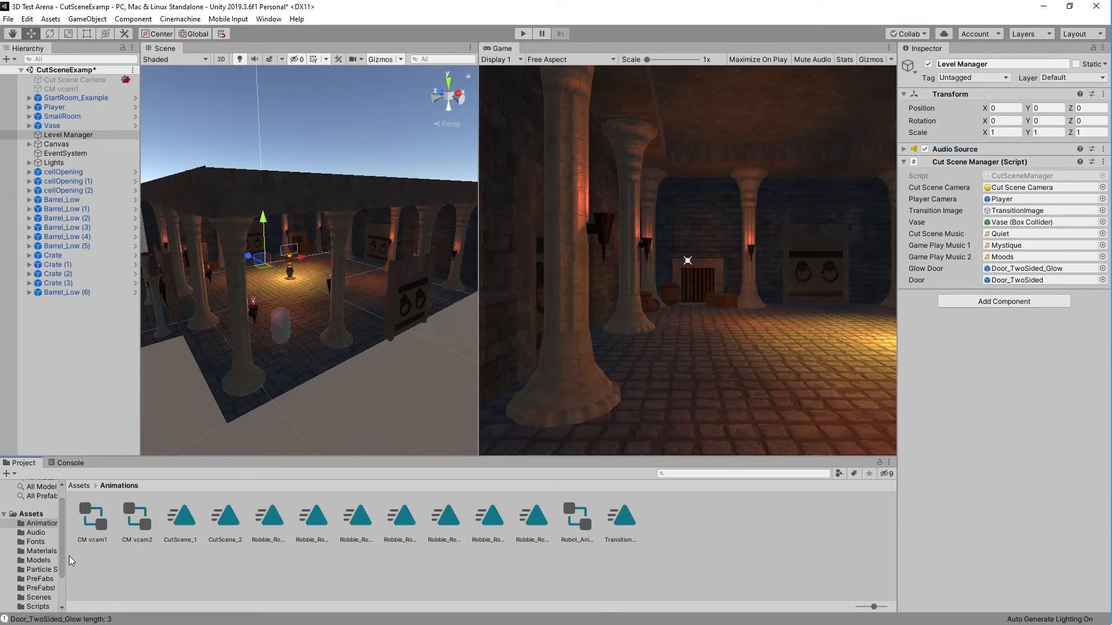
drag(68, 556, 110, 553)
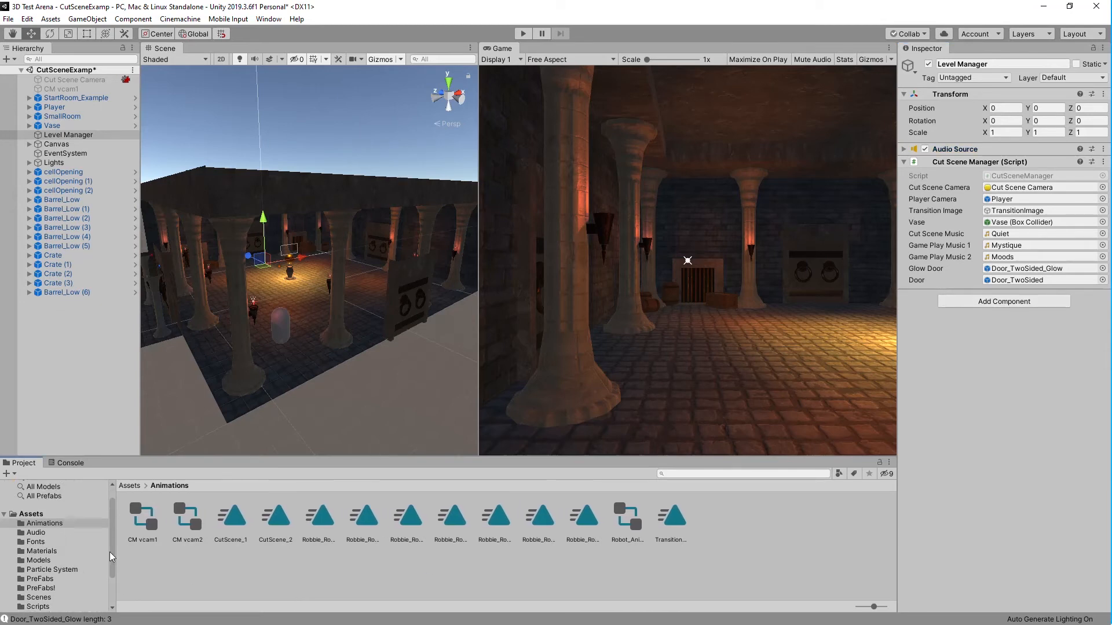
click(43, 606)
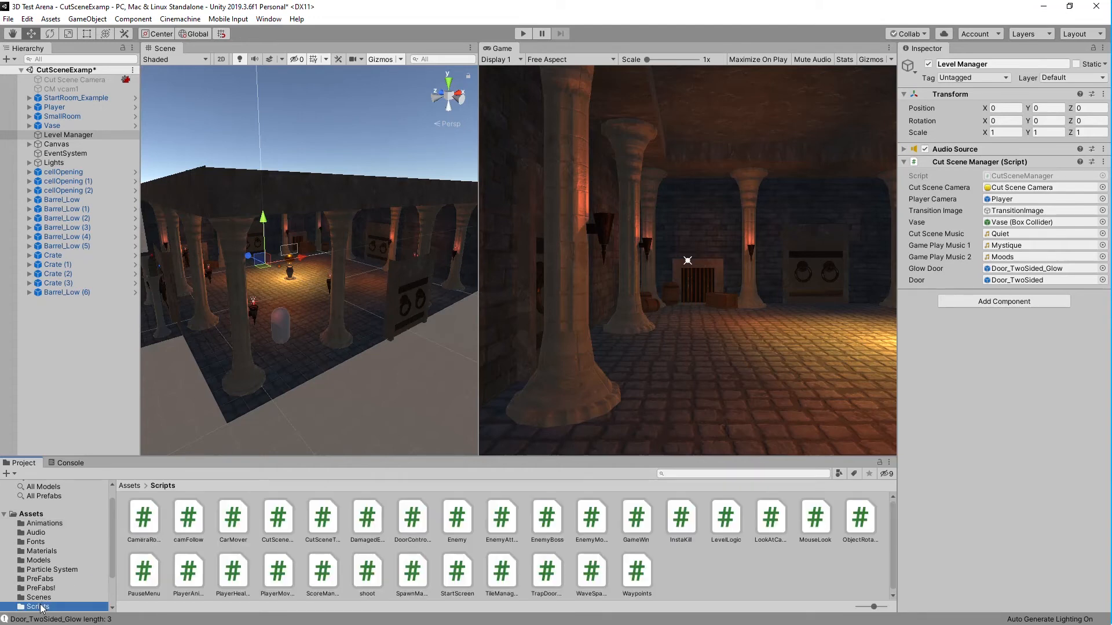
double_click(278, 518)
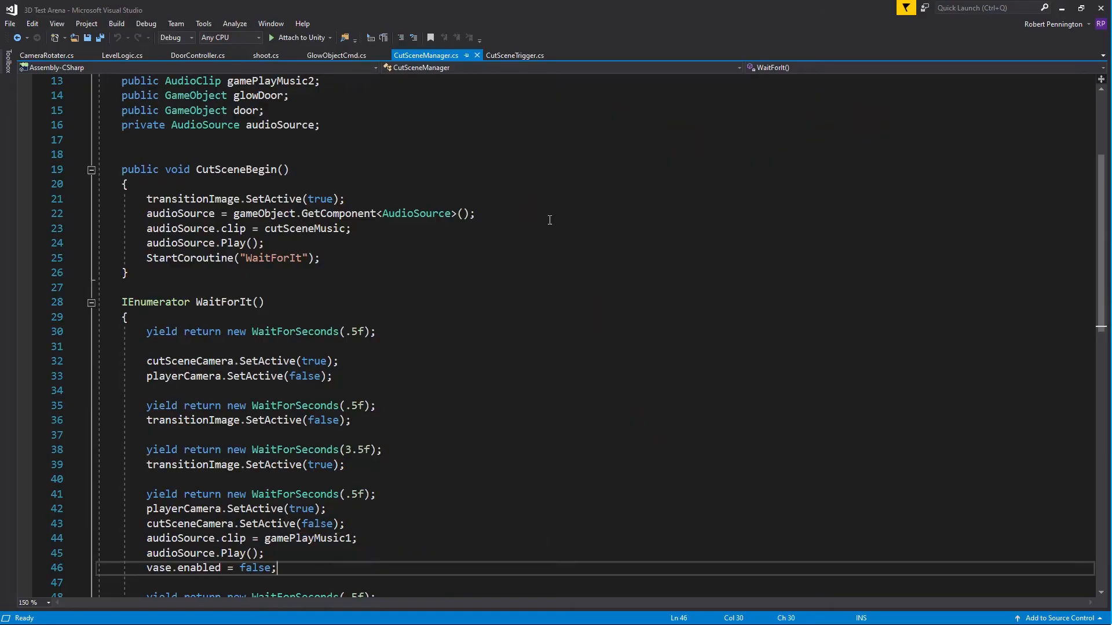
Step: Read through the CutSceneManager code, covering its public variables, the CutSceneBegin method and the WaitForIt coroutine
scroll(549, 220, up, 4)
scroll(362, 261, down, 12)
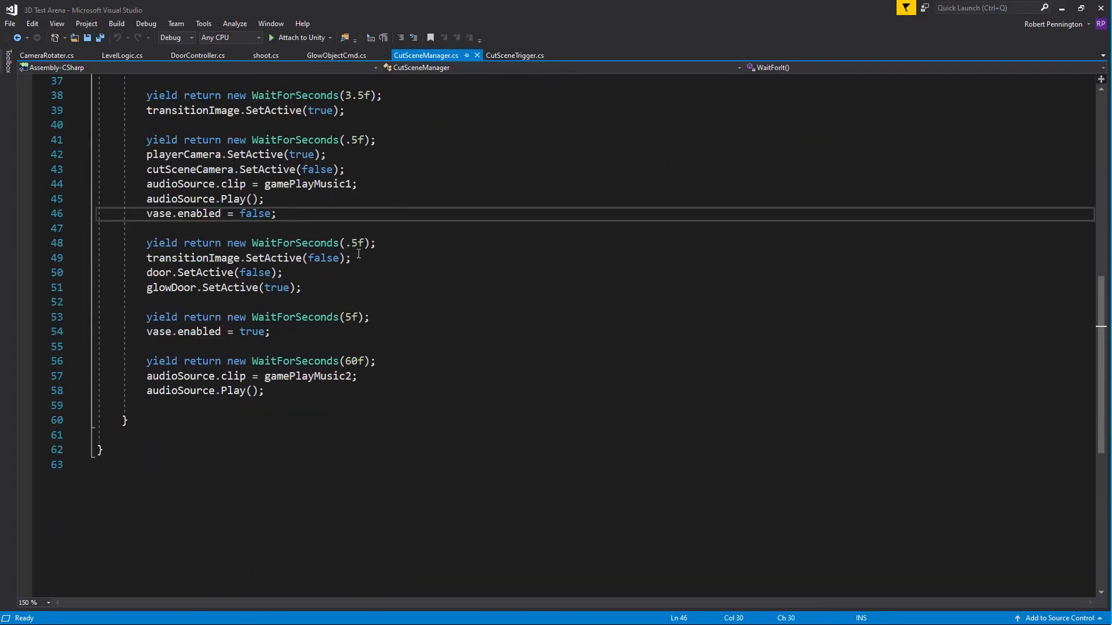
scroll(360, 258, up, 9)
scroll(361, 258, up, 3)
scroll(217, 376, down, 5)
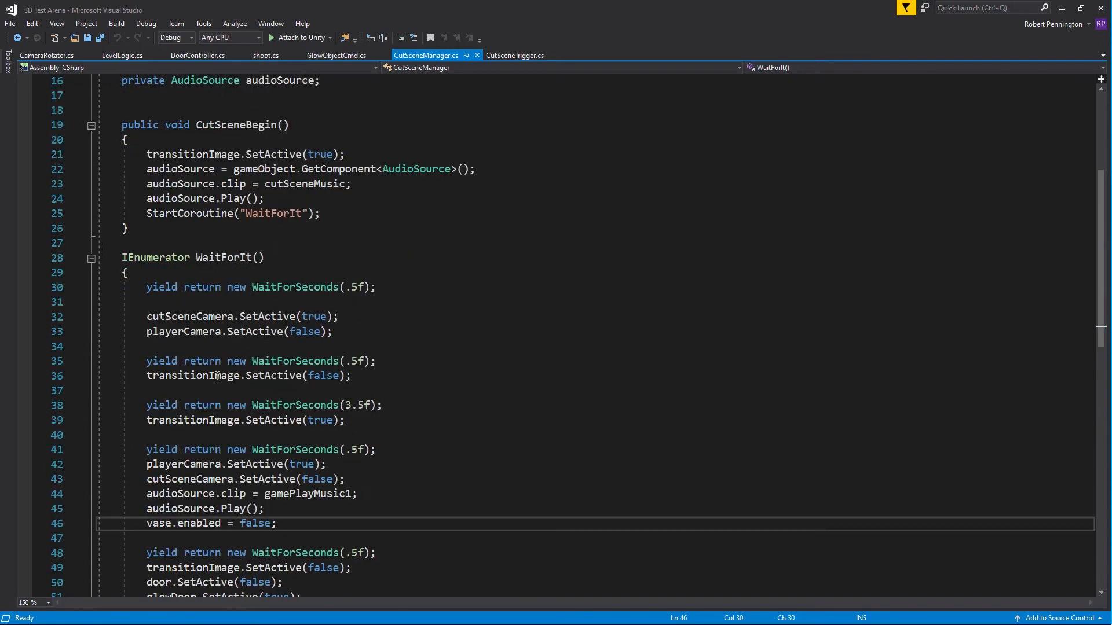
scroll(385, 523, up, 5)
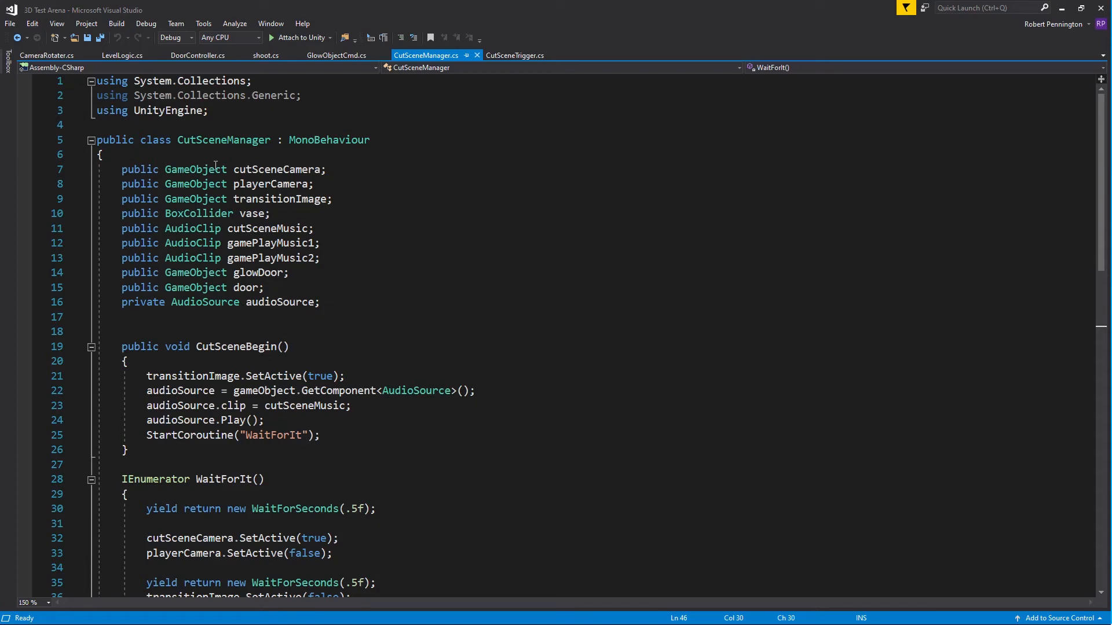
scroll(301, 266, down, 2)
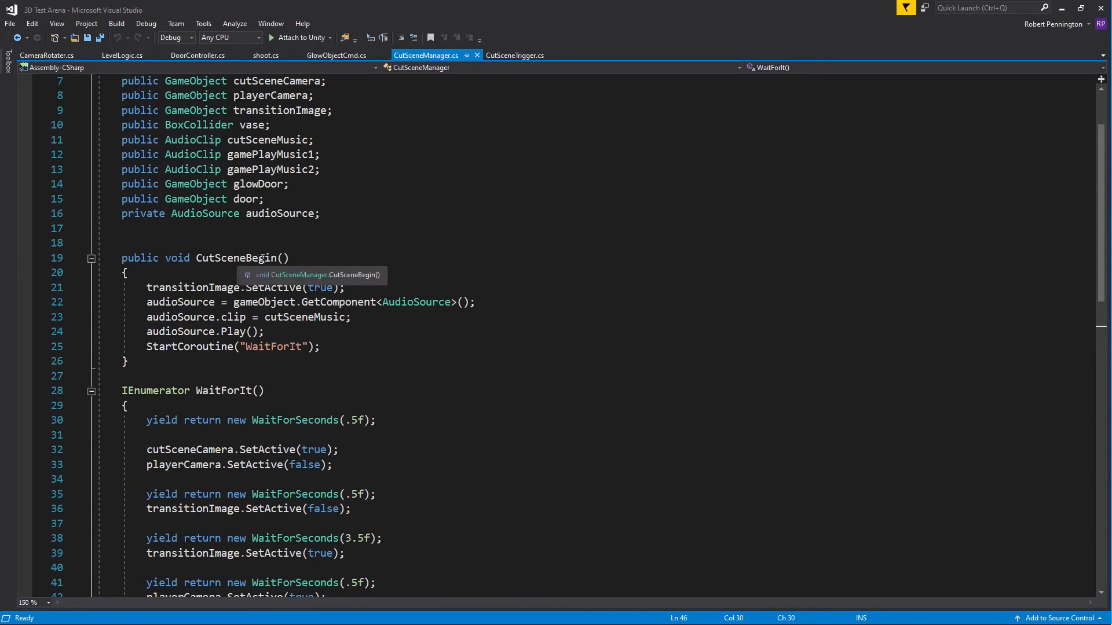
scroll(438, 248, down, 1)
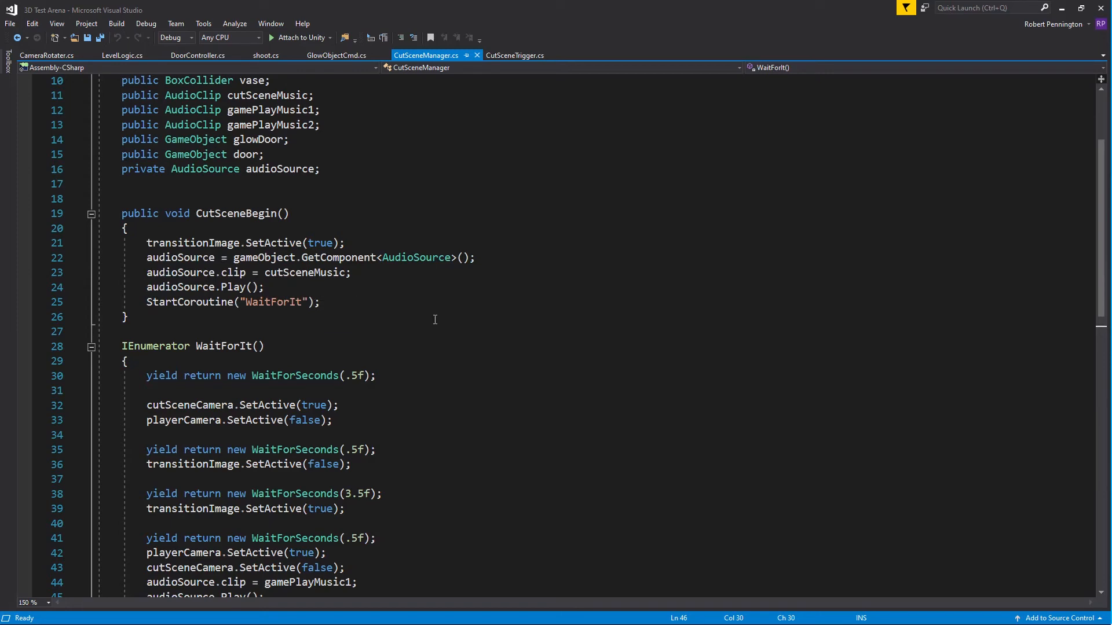
scroll(301, 286, down, 2)
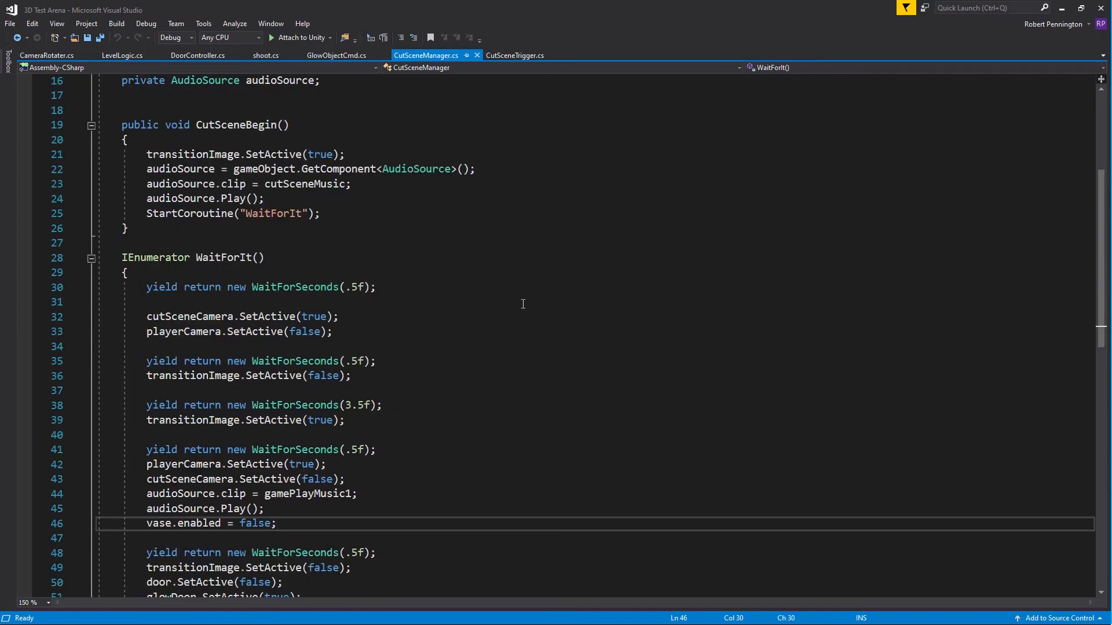
scroll(523, 304, down, 1)
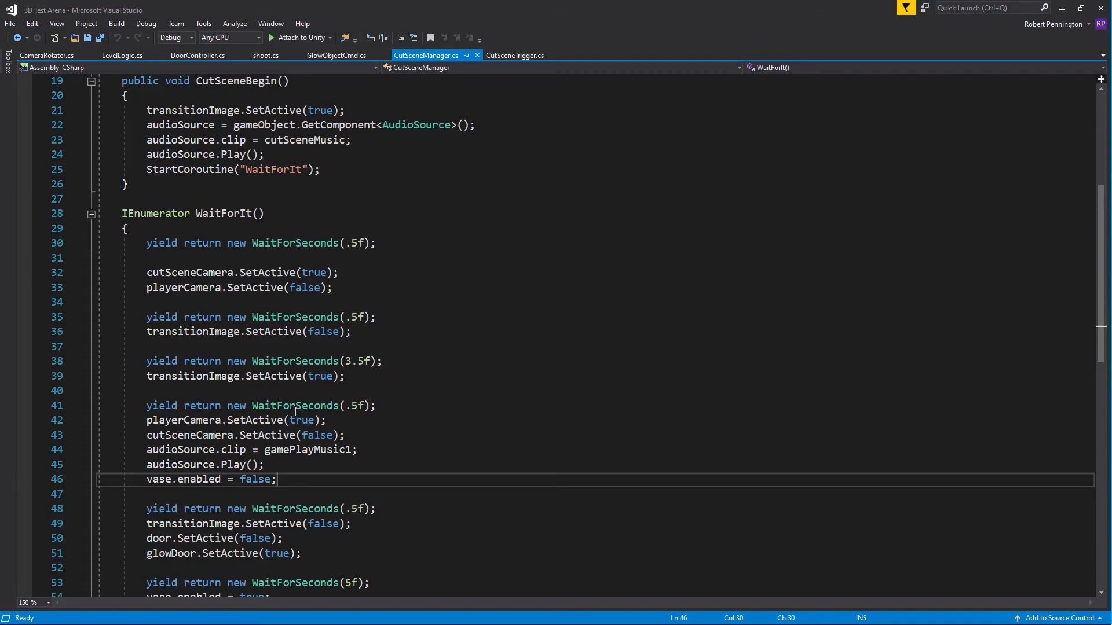
scroll(424, 411, down, 1)
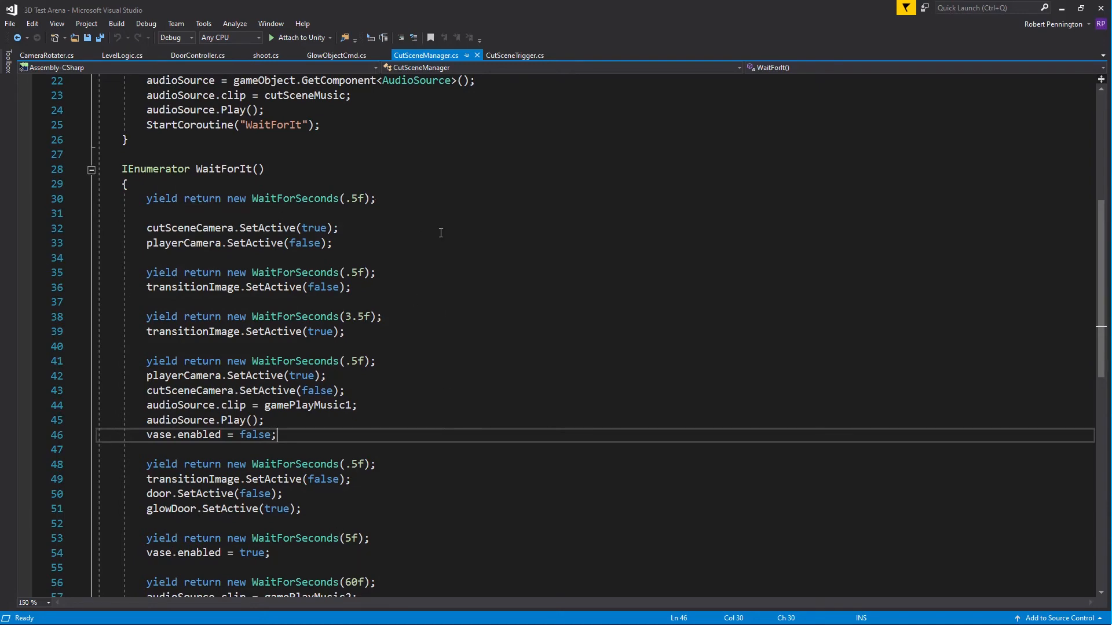
scroll(441, 233, down, 1)
scroll(441, 233, up, 2)
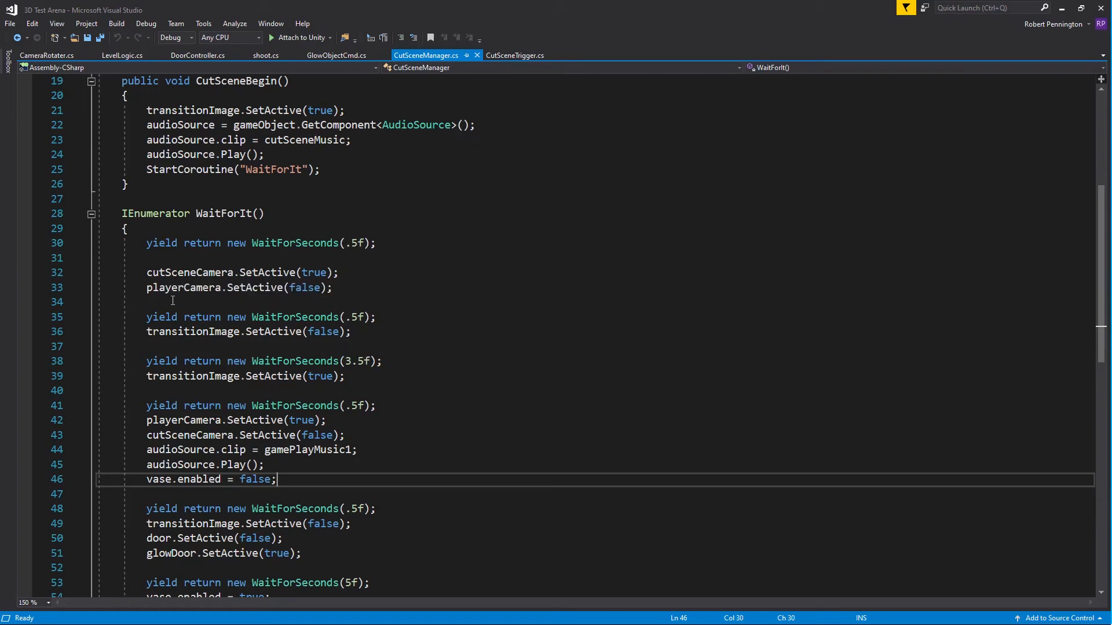
Step: Read the remaining WaitForIt coroutine code, covering the camera switches, transition image, music clips, vase collider and door swaps down to the script's end
scroll(389, 310, down, 2)
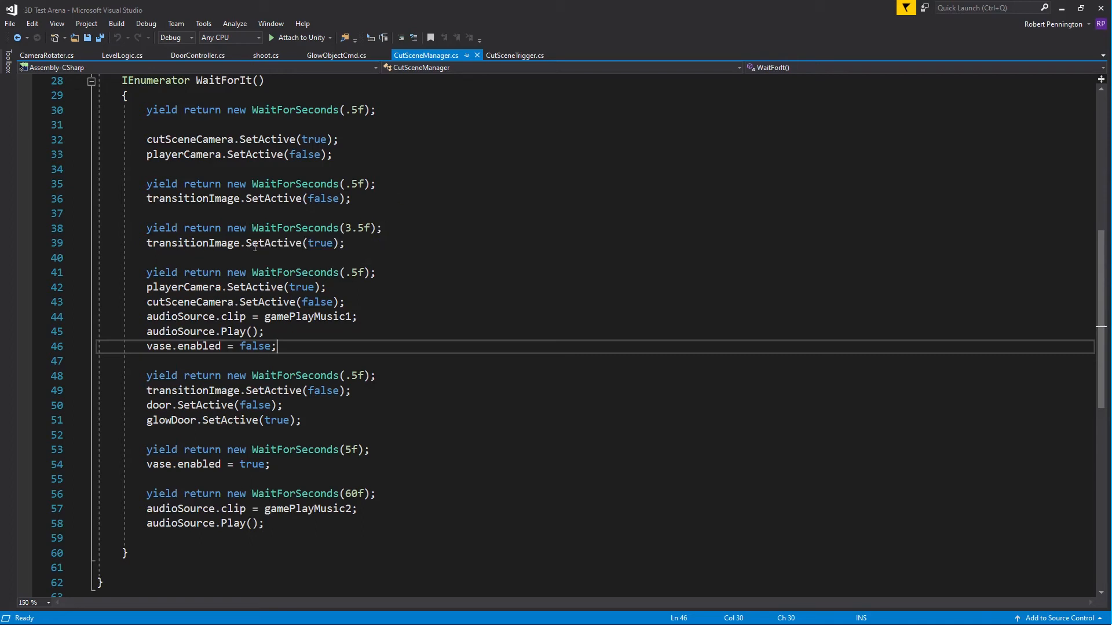
mouse_move(263, 247)
scroll(403, 248, down, 1)
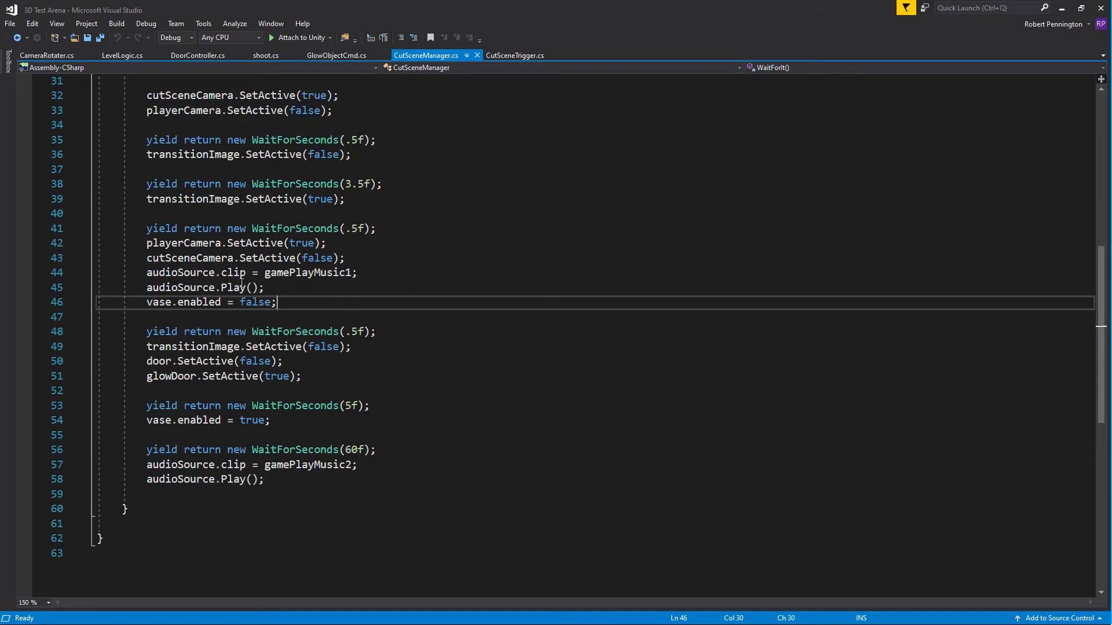
scroll(413, 241, down, 1)
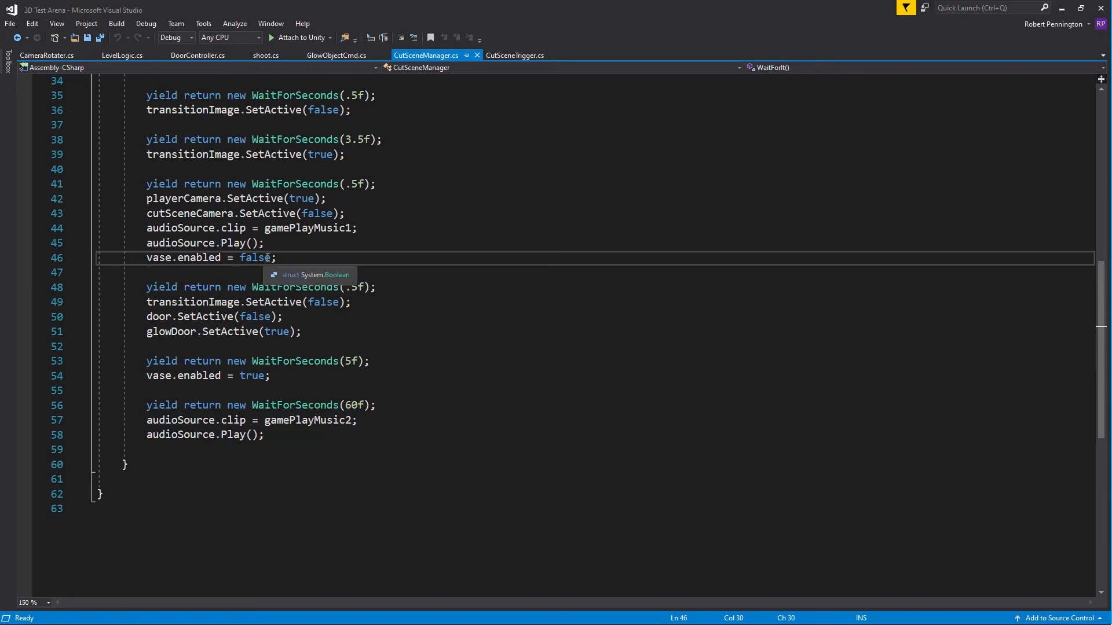
scroll(548, 247, down, 1)
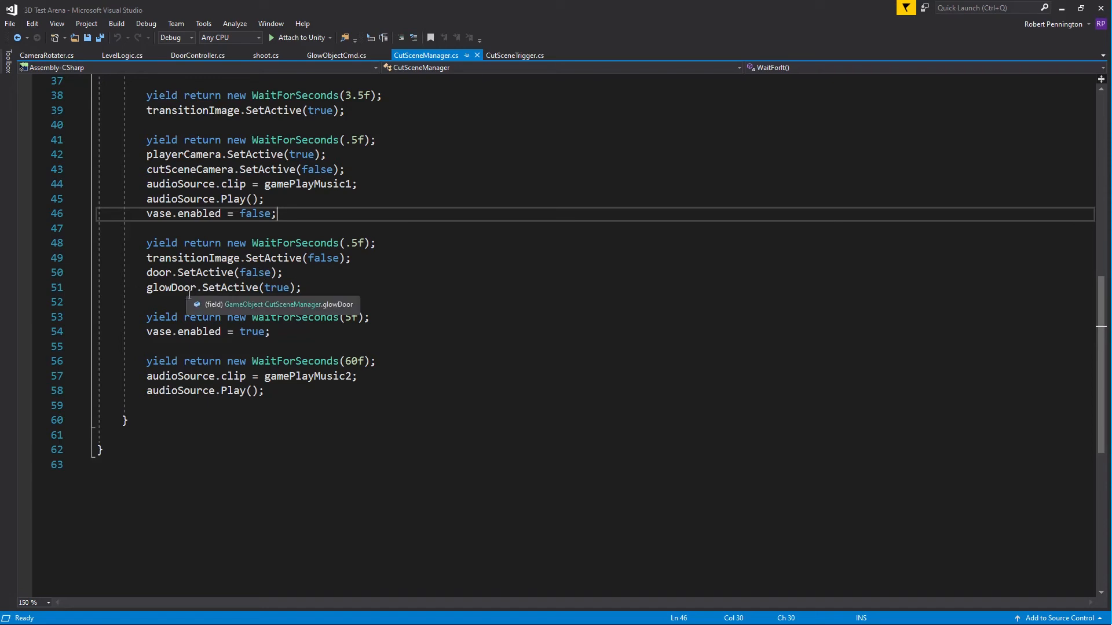
scroll(405, 298, down, 2)
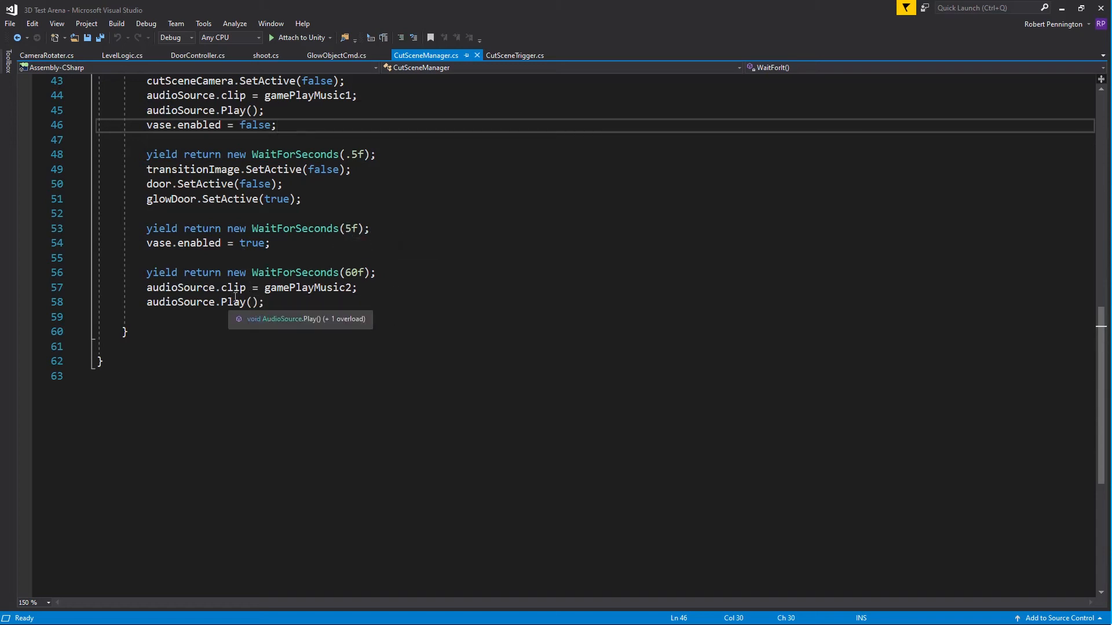
scroll(320, 213, down, 1)
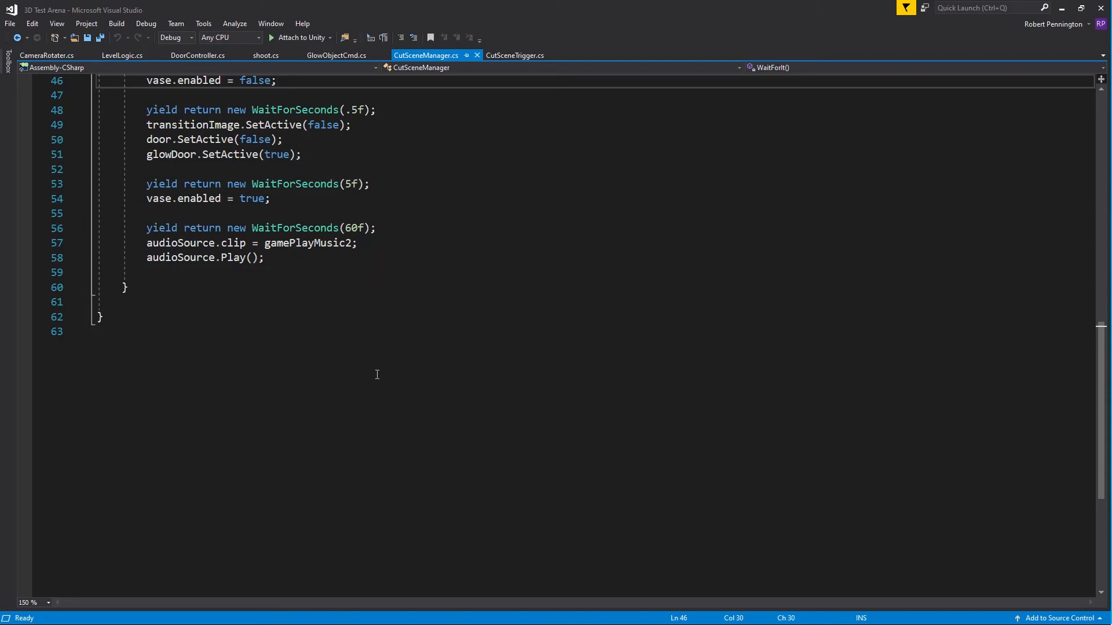
scroll(325, 345, down, 2)
Step: Recheck the CutSceneManager script from the coroutine back up to the CutSceneBegin method and the variable declarations
scroll(325, 343, up, 10)
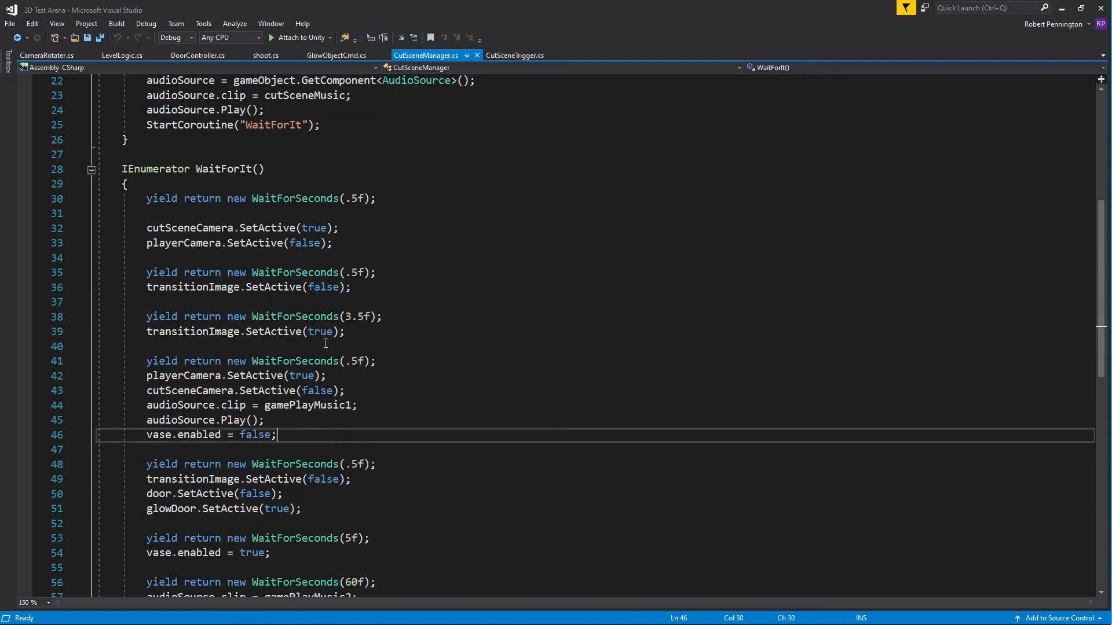
scroll(325, 343, up, 7)
scroll(275, 206, down, 4)
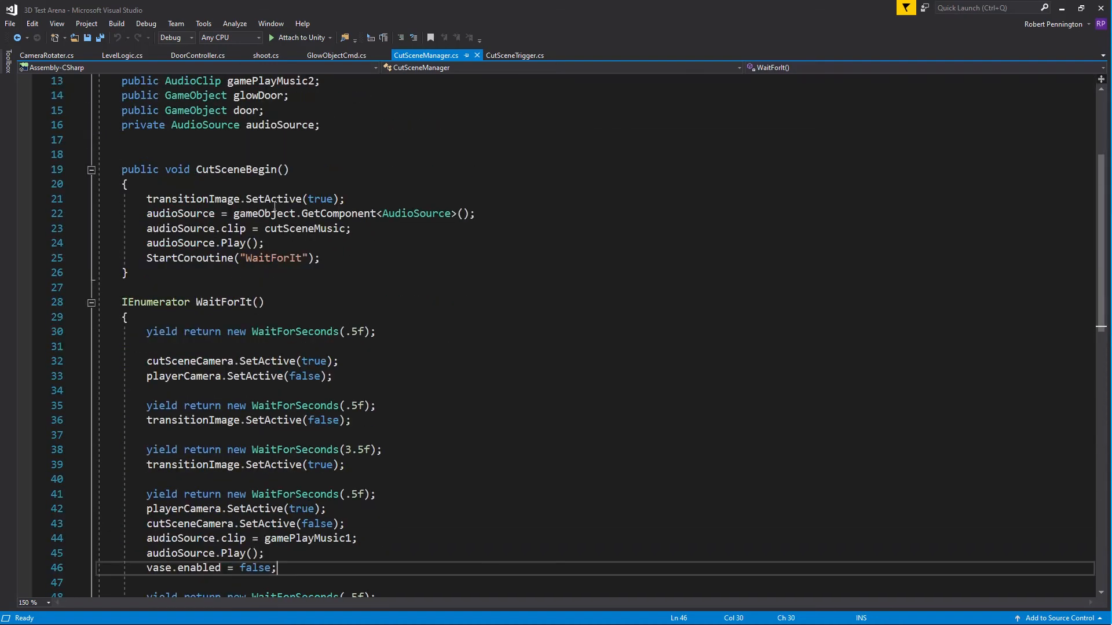
scroll(274, 206, down, 7)
scroll(275, 206, up, 11)
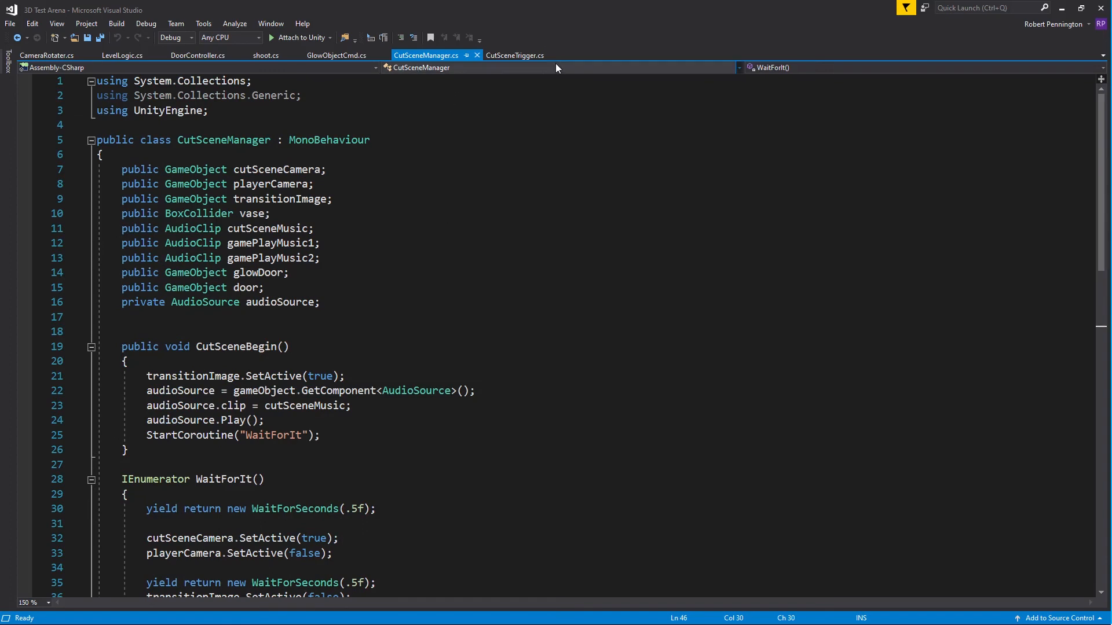
Step: Review the CutSceneTrigger script, and read the DoorController script's variables, OnTriggerEnter, Update and WaitForIt code
click(524, 58)
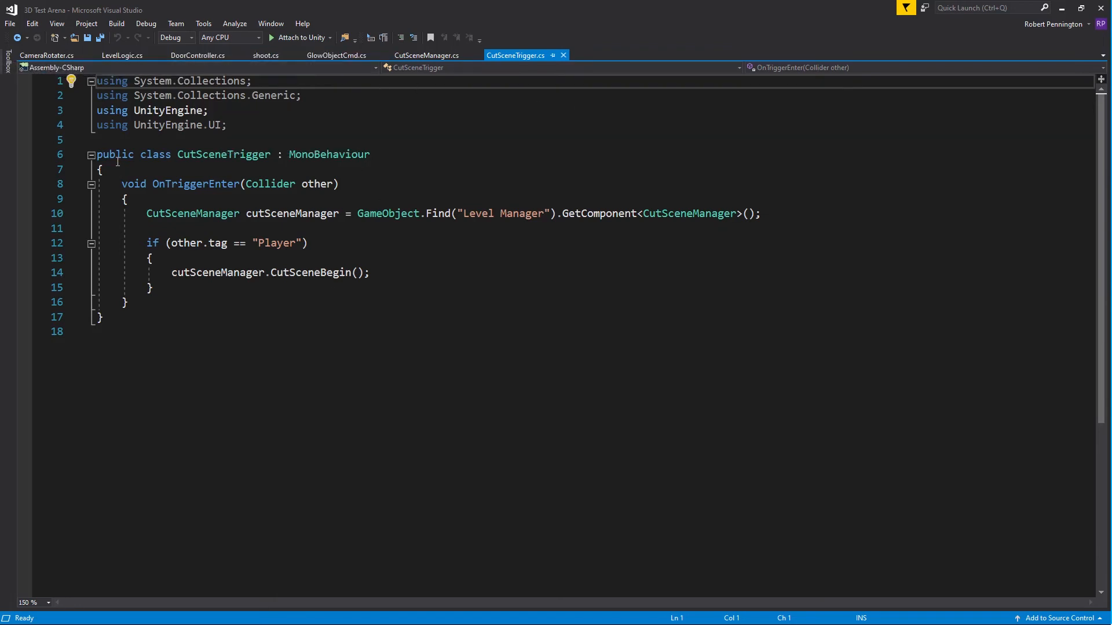
click(203, 56)
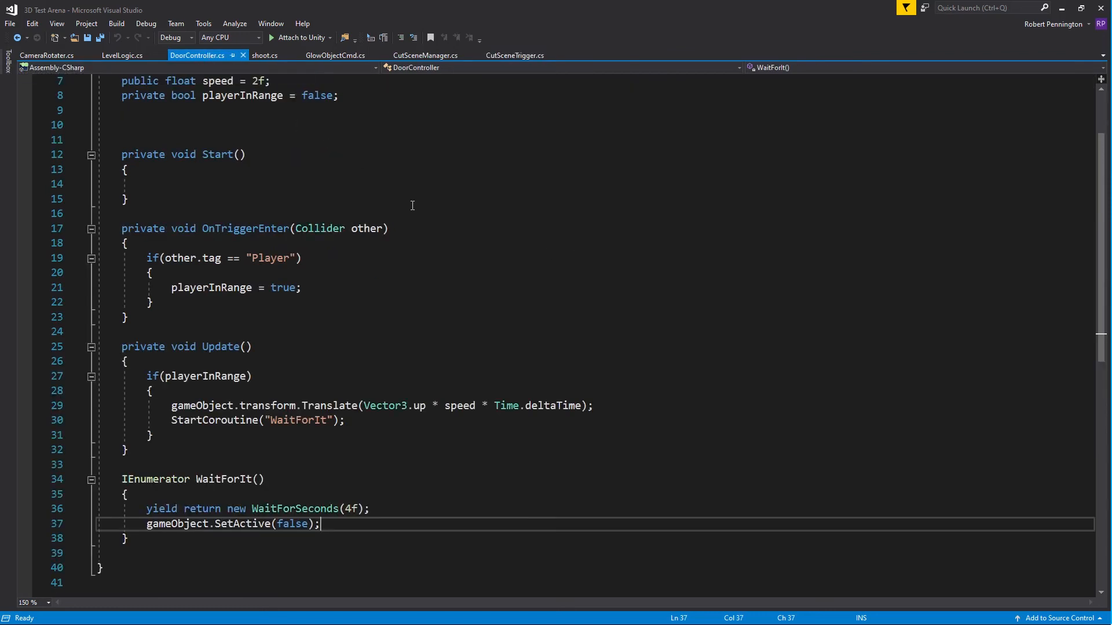
scroll(219, 125, up, 2)
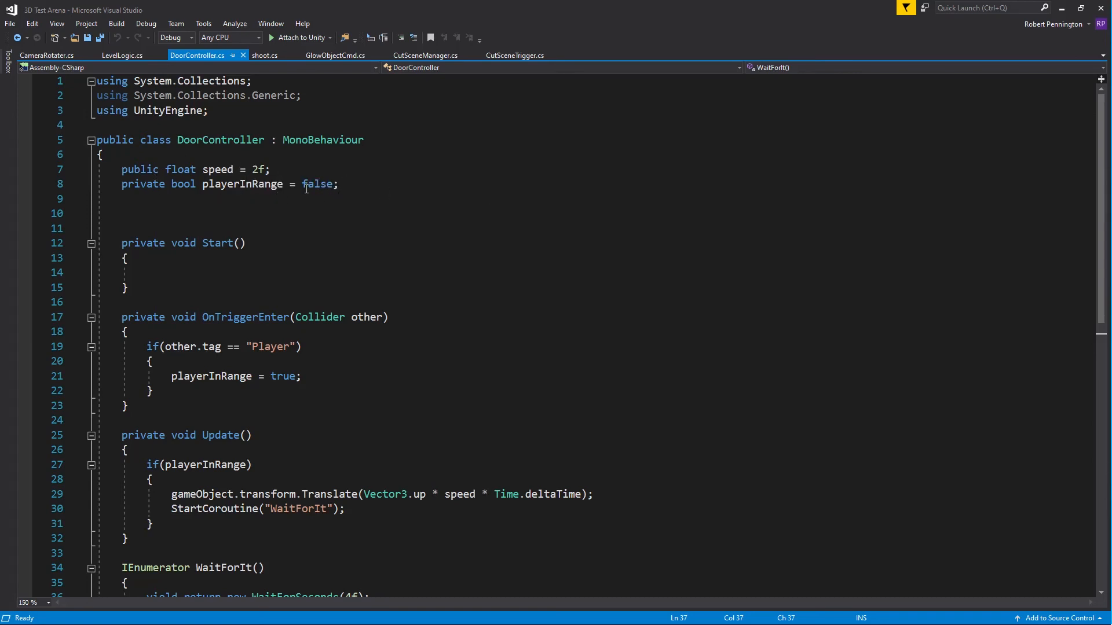
scroll(303, 210, down, 3)
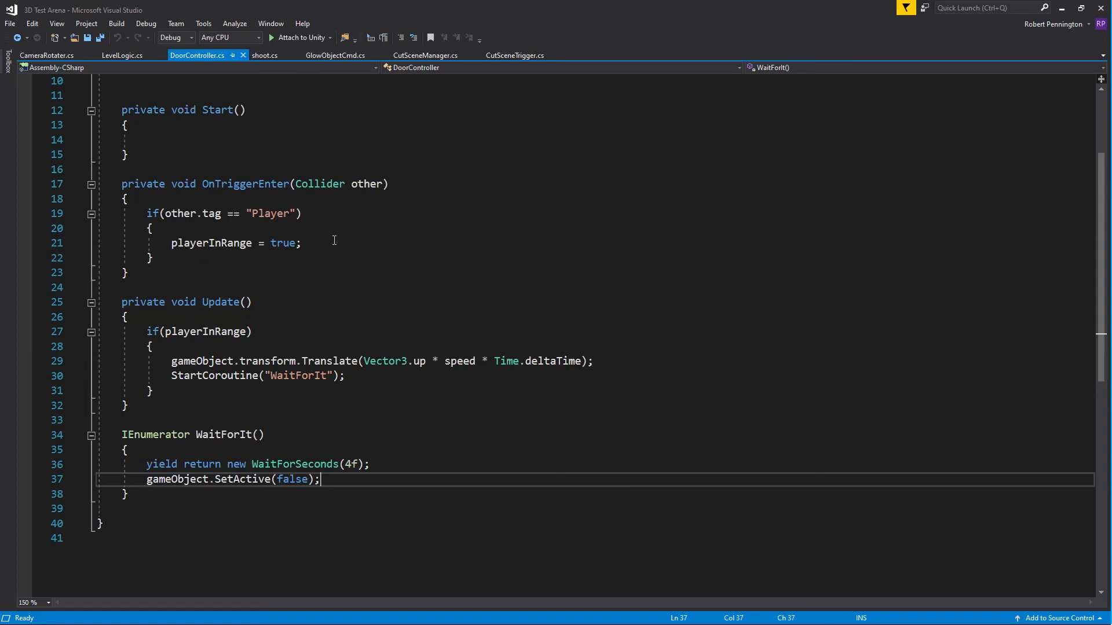
scroll(458, 233, down, 2)
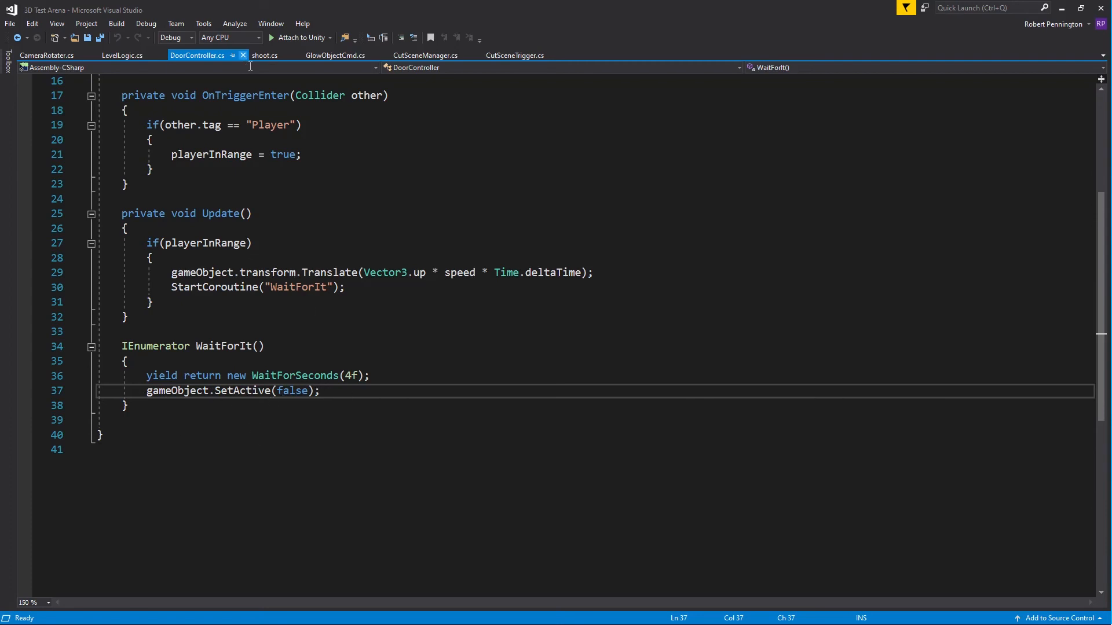
Step: Review the LevelLogic and CameraRotater scripts, and switch back to the Unity editor
click(111, 54)
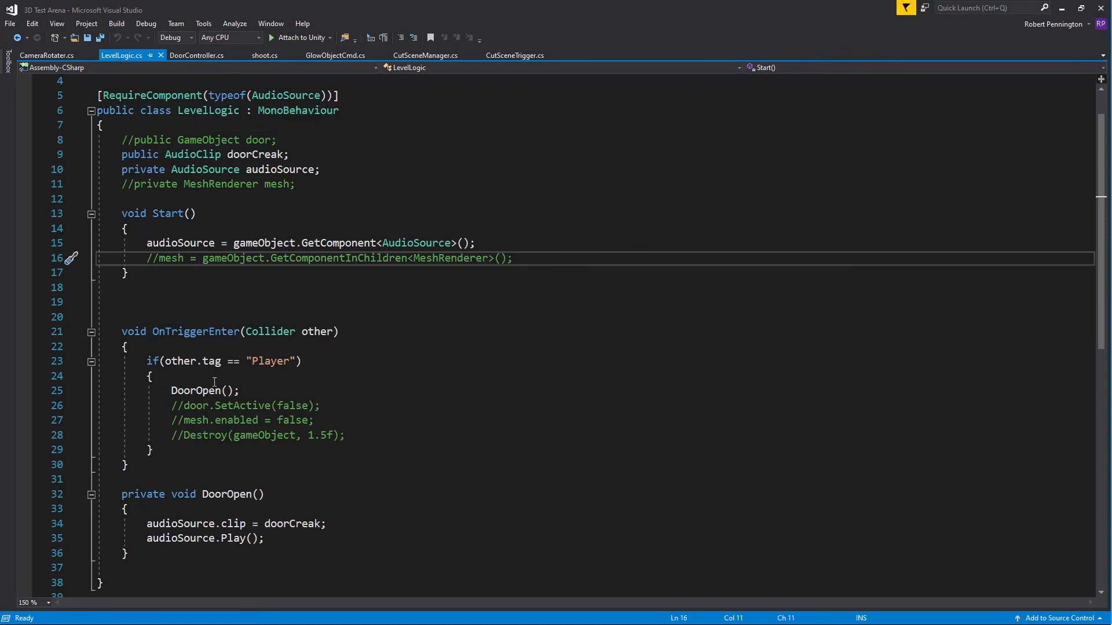
click(58, 58)
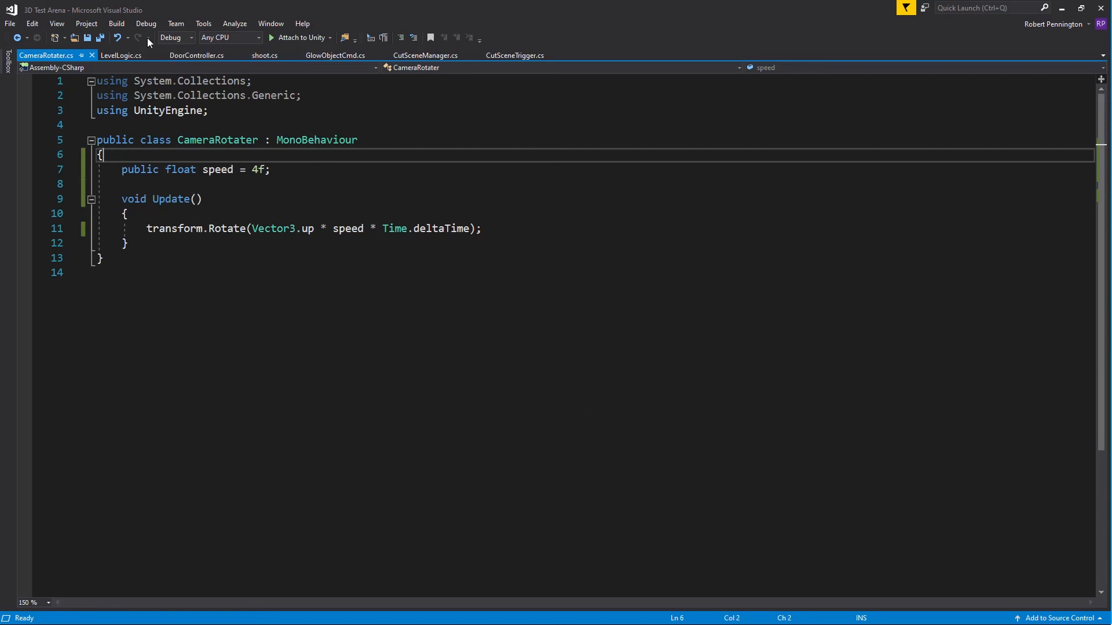
click(1062, 8)
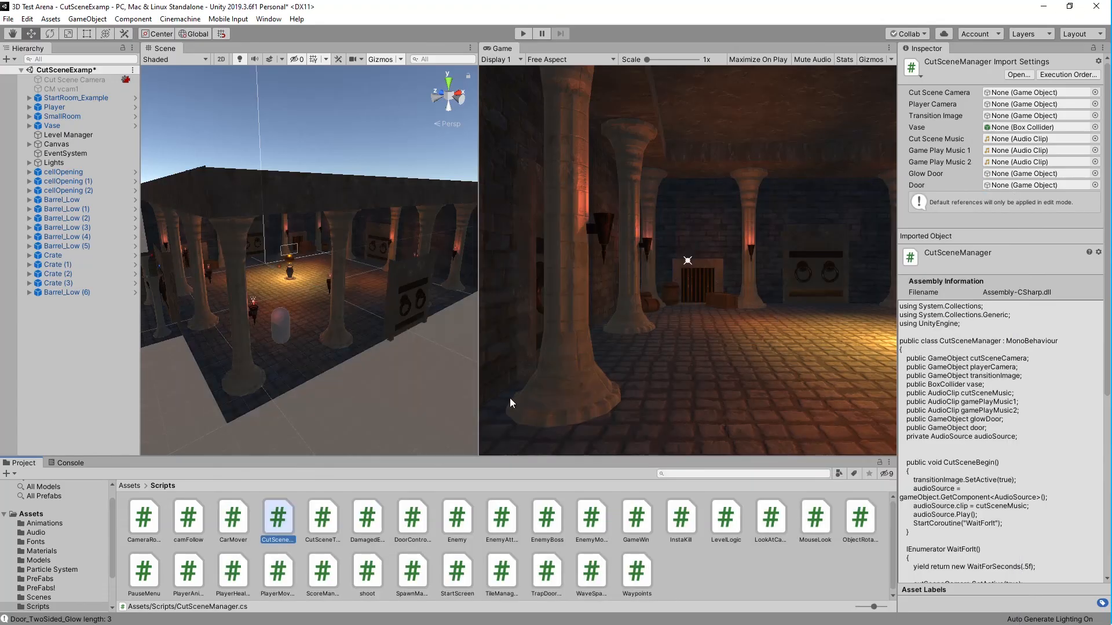
Step: Examine the lit room with the pedestal and the door with ring handles in the Scene view
click(575, 347)
alt+drag(410, 366, 276, 357)
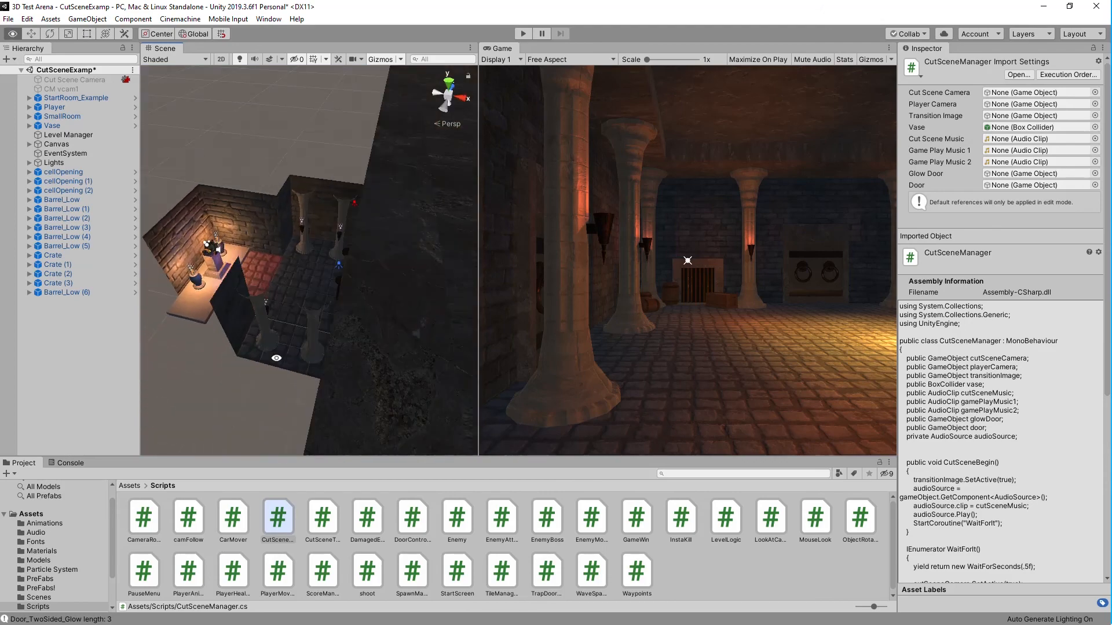
scroll(224, 251, up, 4)
alt+drag(224, 251, 322, 353)
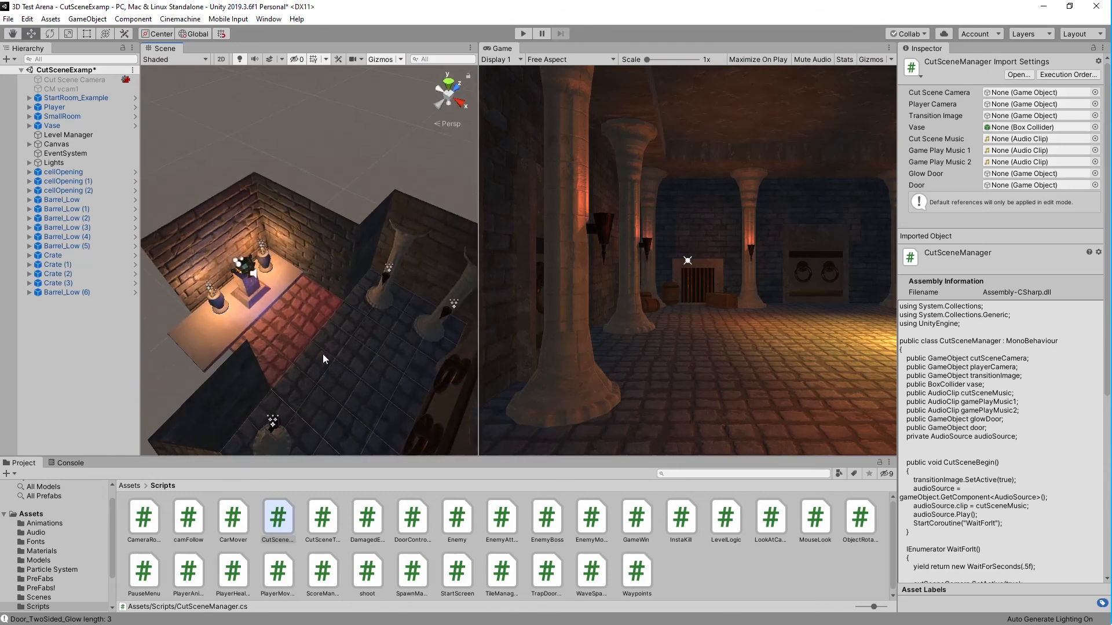
scroll(242, 280, up, 8)
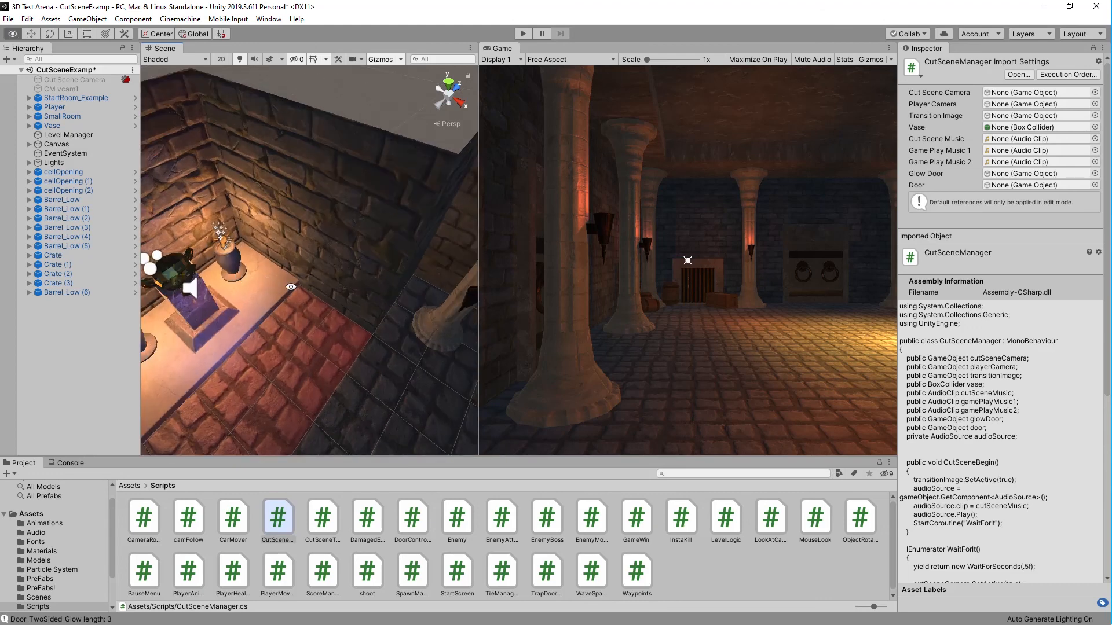
alt+drag(290, 288, 375, 345)
scroll(311, 280, down, 4)
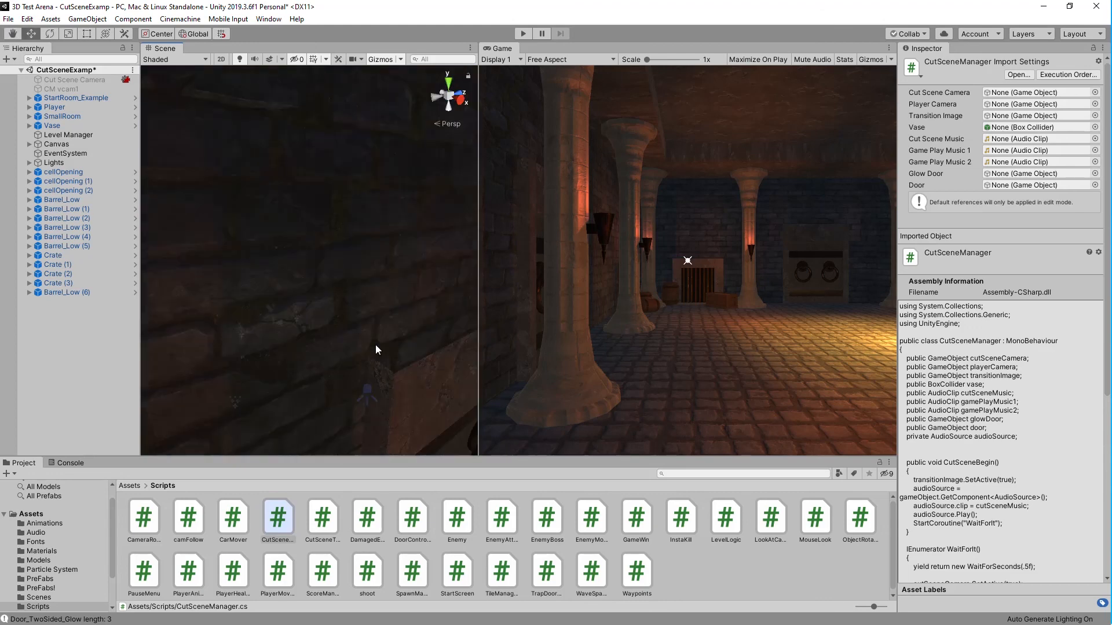
middle_drag(375, 345, 351, 241)
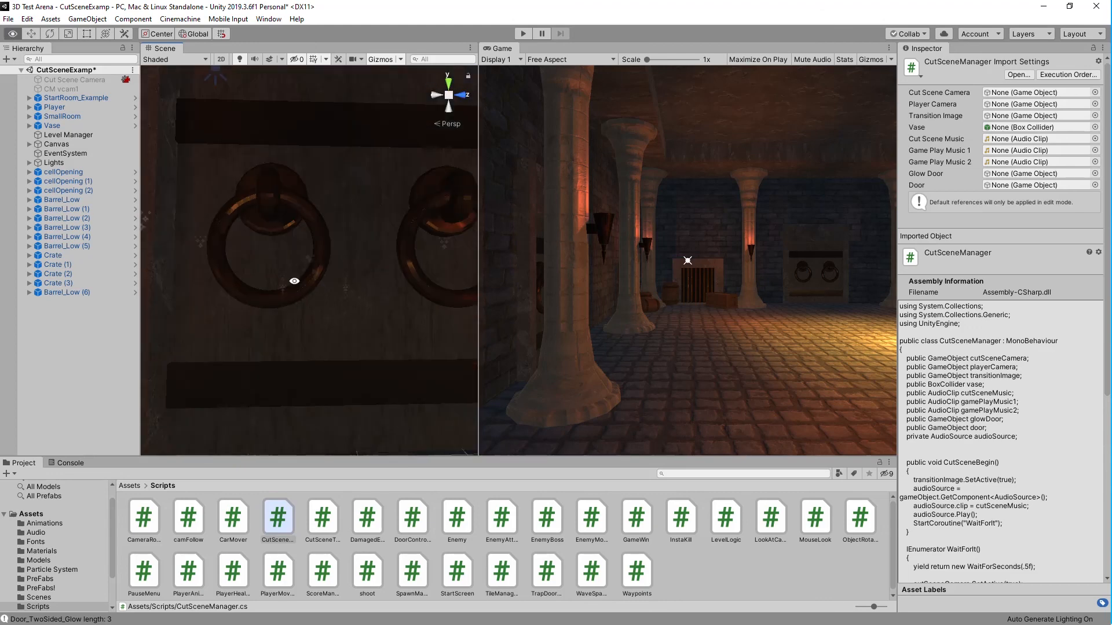
alt+drag(295, 281, 437, 324)
middle_drag(453, 297, 31, 271)
scroll(249, 277, down, 7)
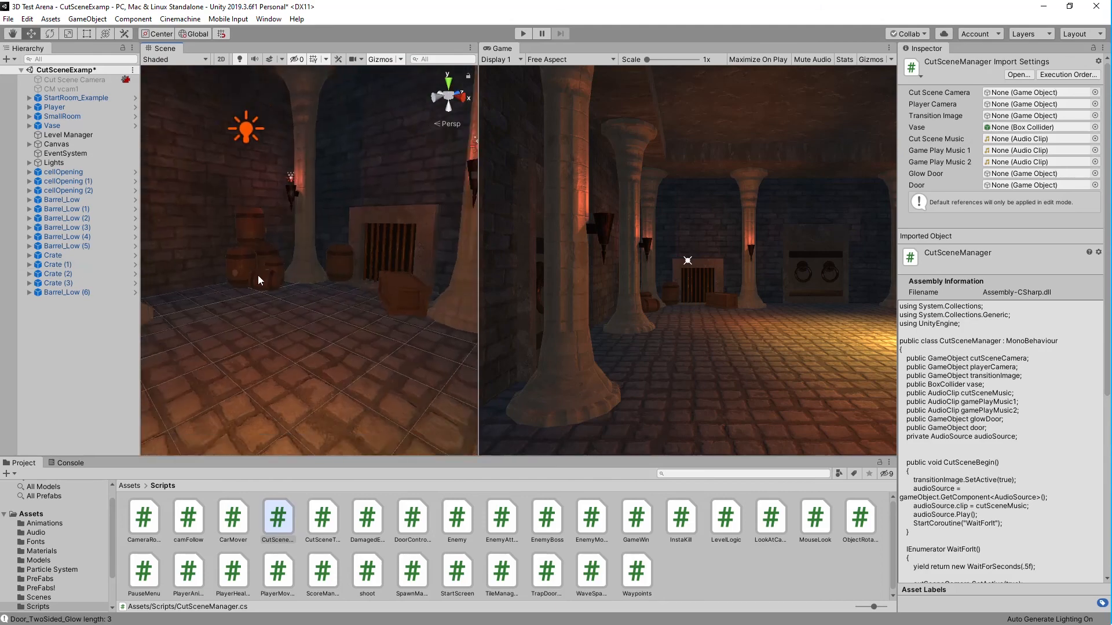
Step: Examine the pillared main hall around the player capsule and the vase in the Scene view
alt+drag(253, 294, 282, 348)
scroll(320, 307, down, 6)
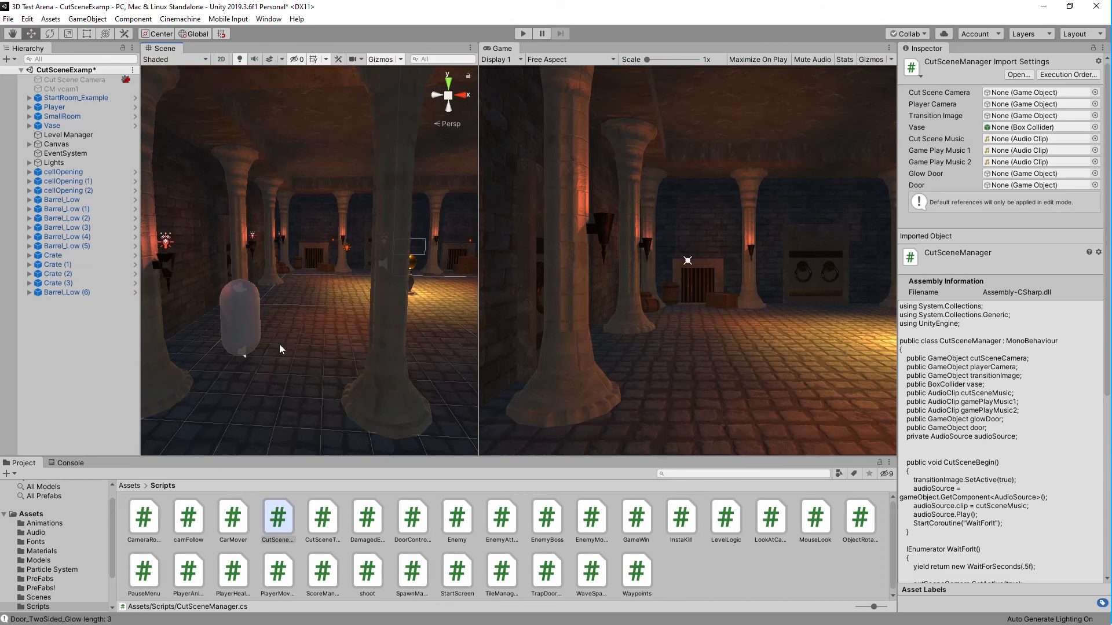
alt+drag(368, 219, 372, 252)
middle_drag(373, 254, 315, 220)
scroll(315, 220, up, 4)
alt+drag(348, 232, 370, 217)
alt+middle_drag(403, 250, 370, 230)
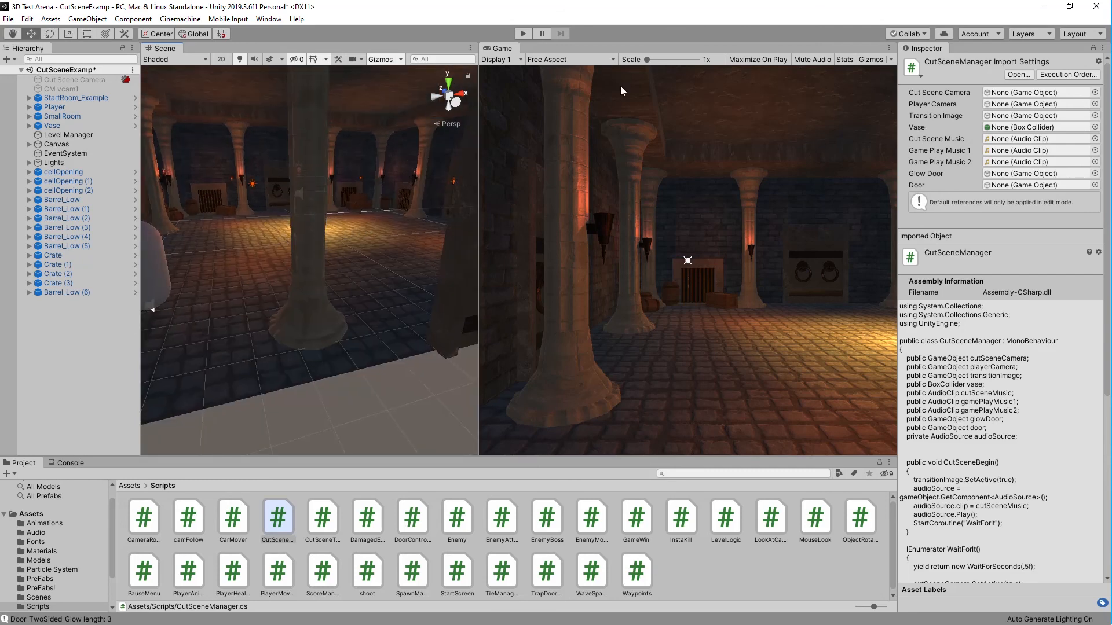
Step: Playtest the scene by walking the player to the glowing vase and on to the glowing door, and stop play mode
click(525, 33)
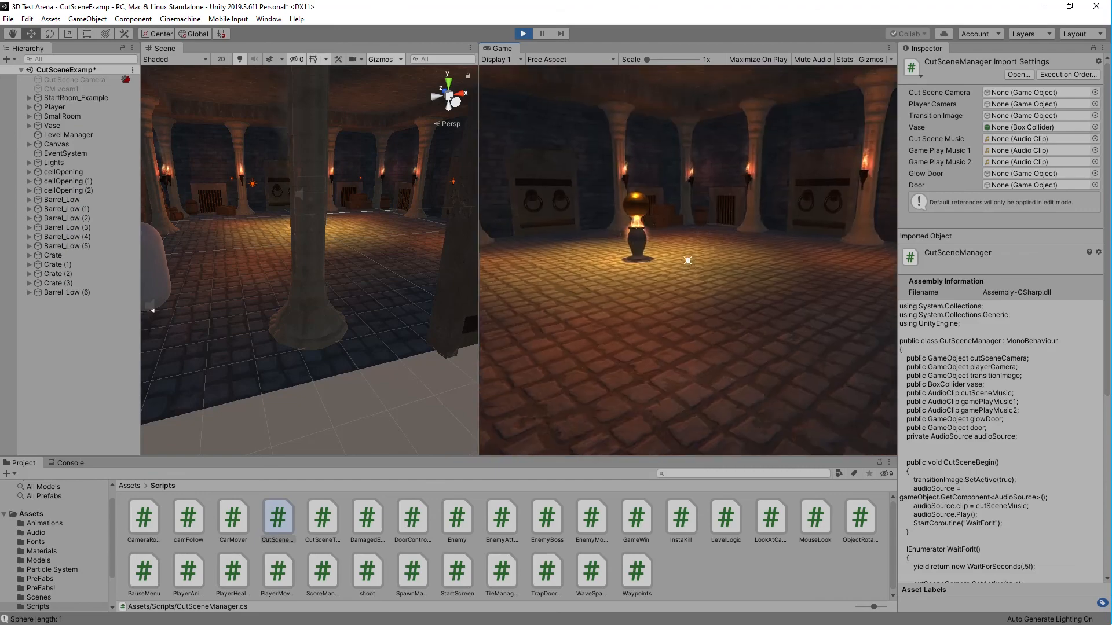
key(w)
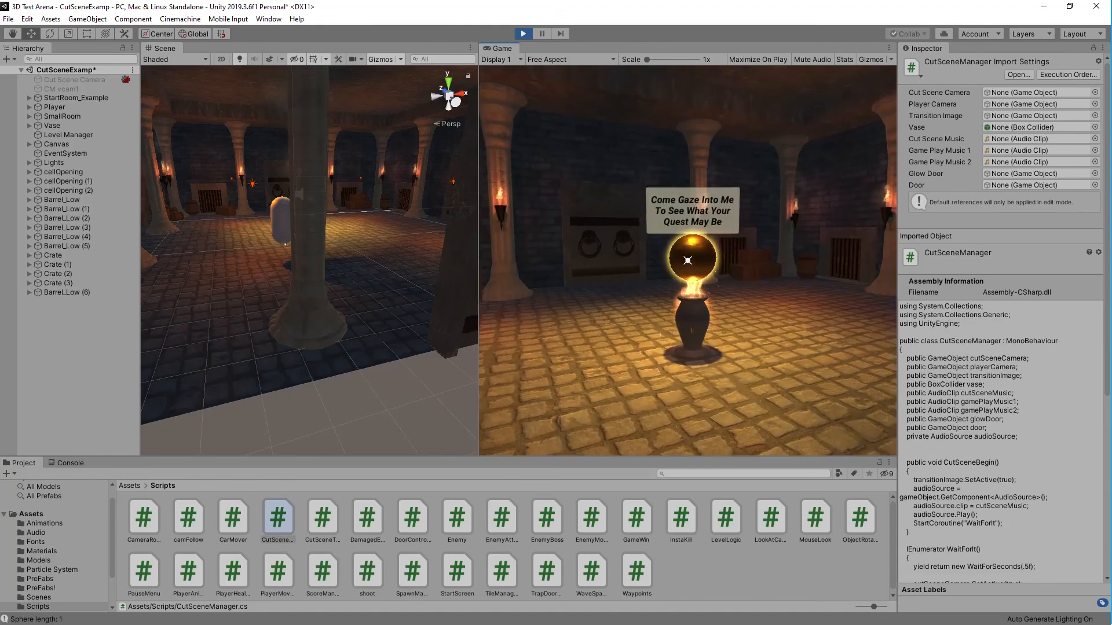
key(w)
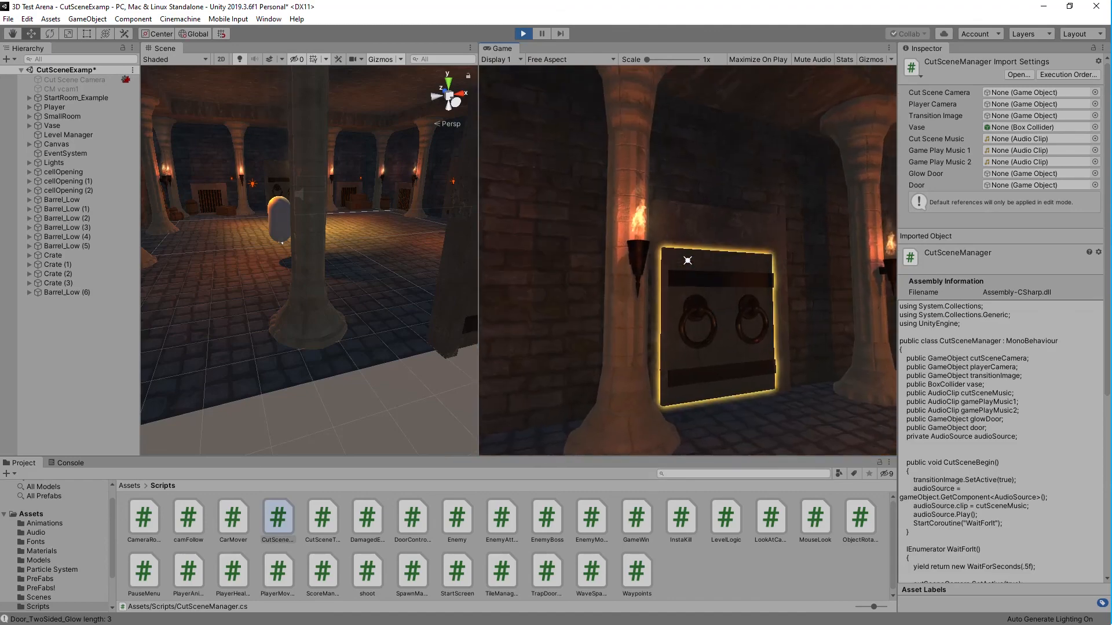
key(w)
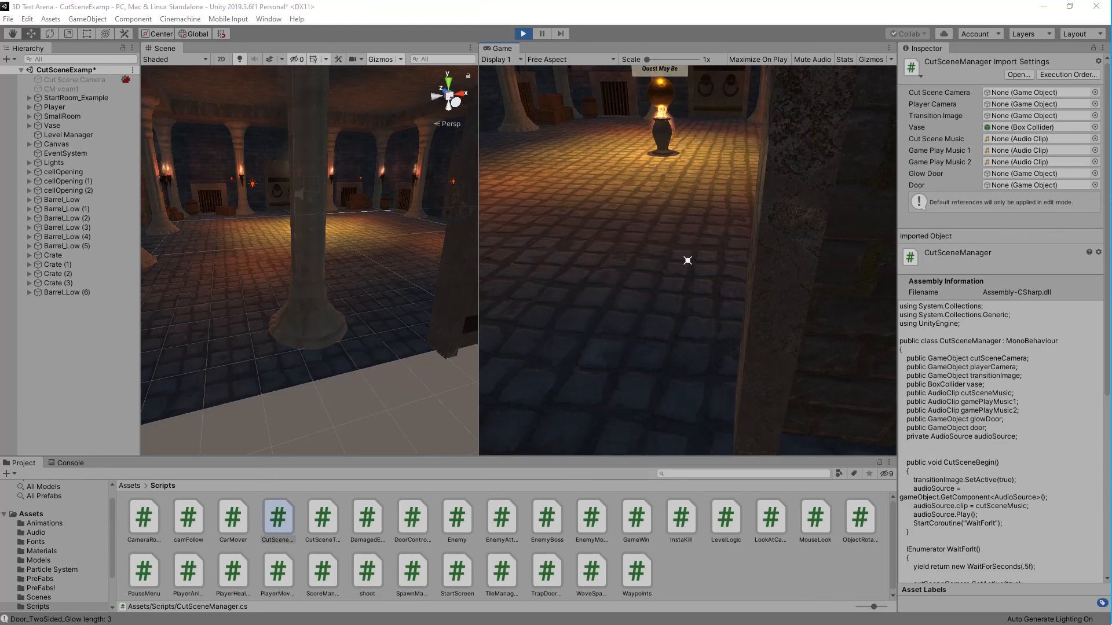
click(526, 39)
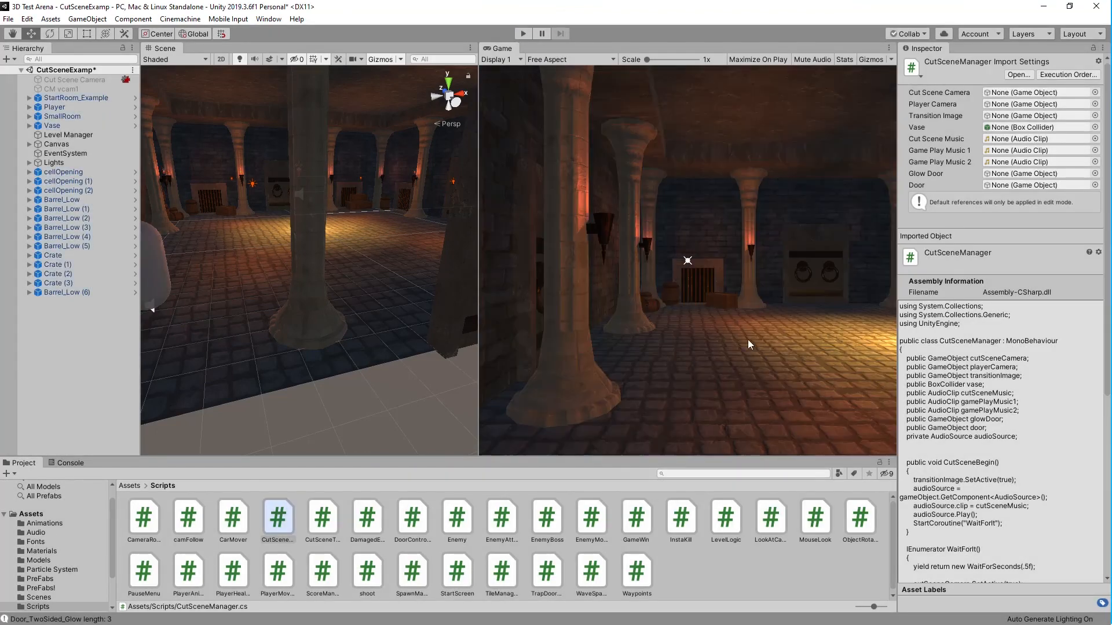